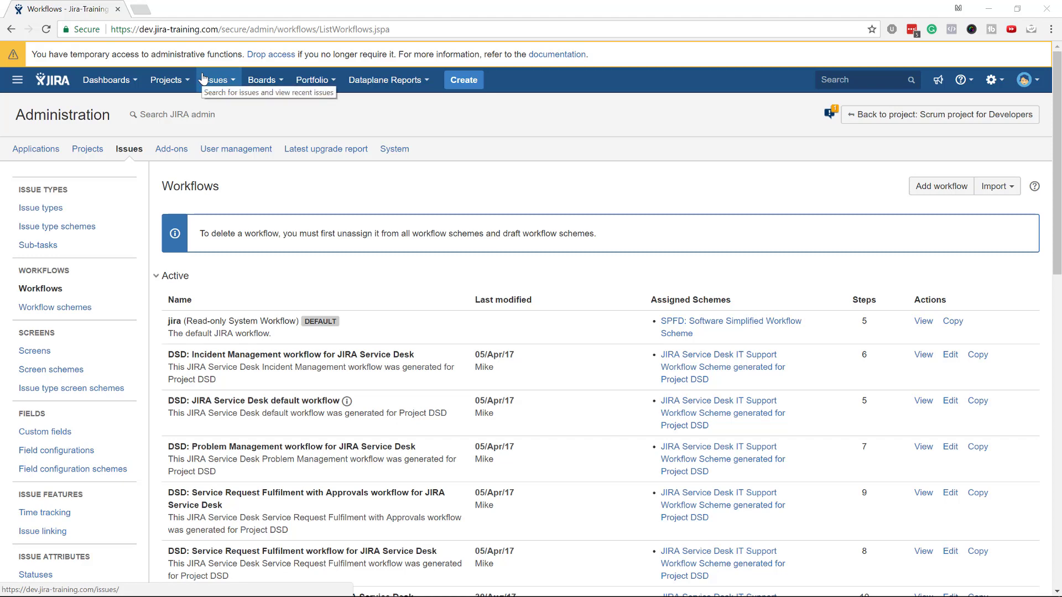
Look through the full list of active workflows in the administration area.
scroll(503, 349, down, 20)
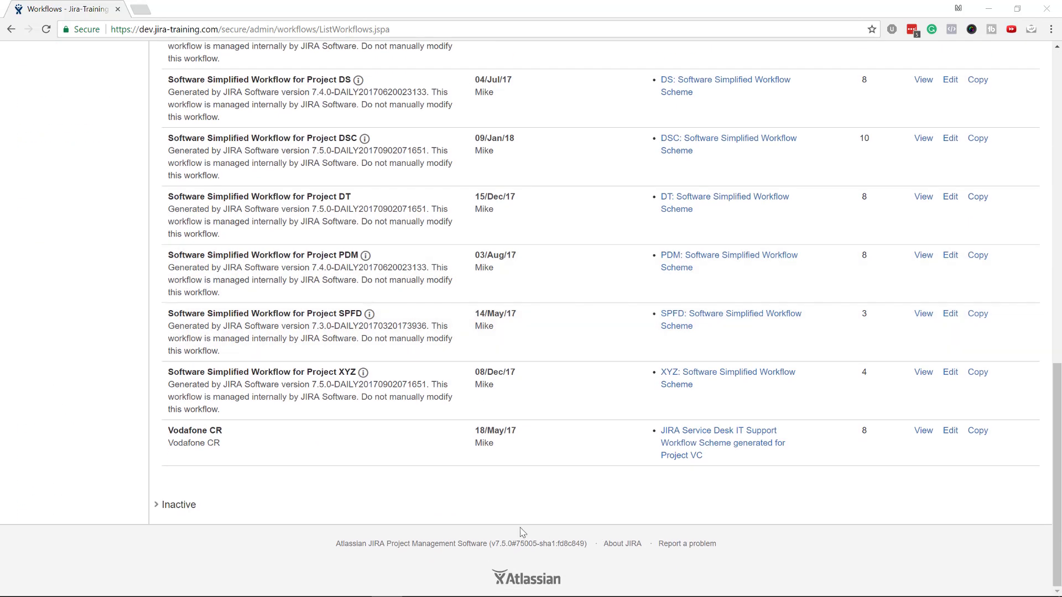
drag(496, 545, 508, 546)
scroll(448, 401, up, 20)
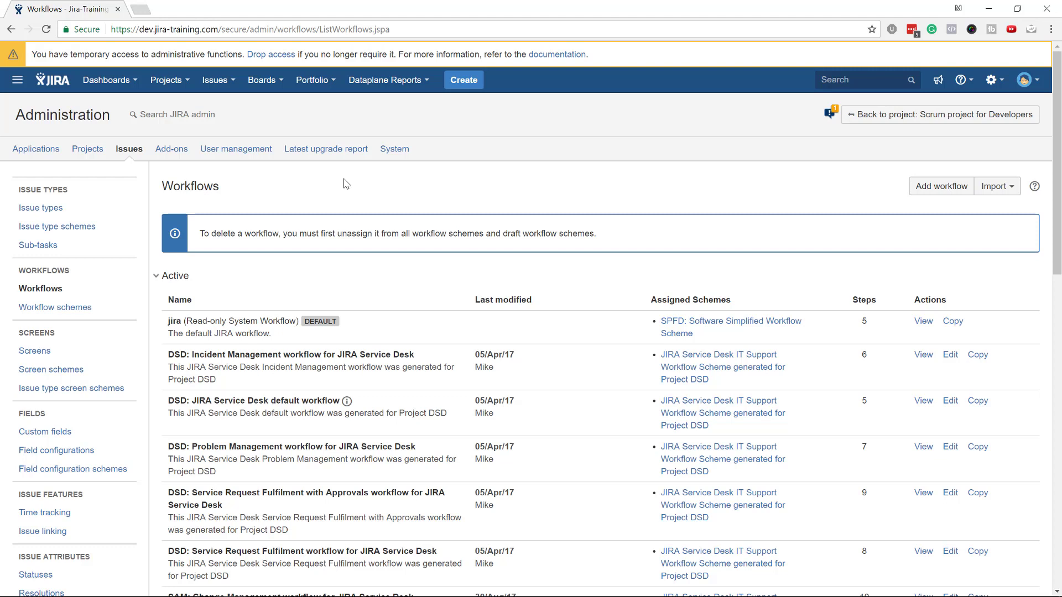
Open the Scrum project for Developers and compare its backlog with the active Sample Sprint 2 board.
click(168, 81)
click(191, 116)
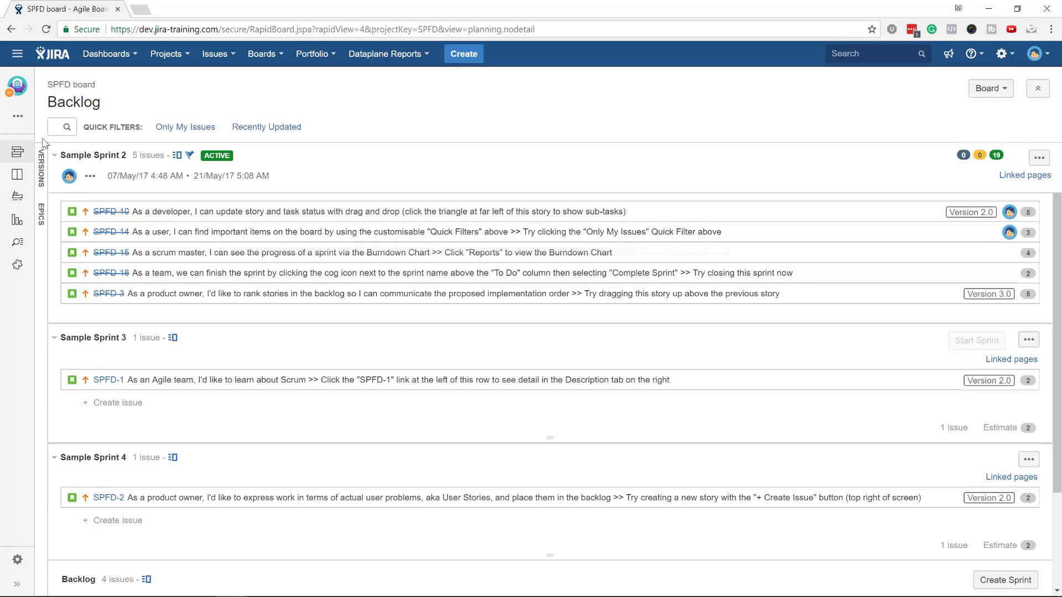
click(18, 181)
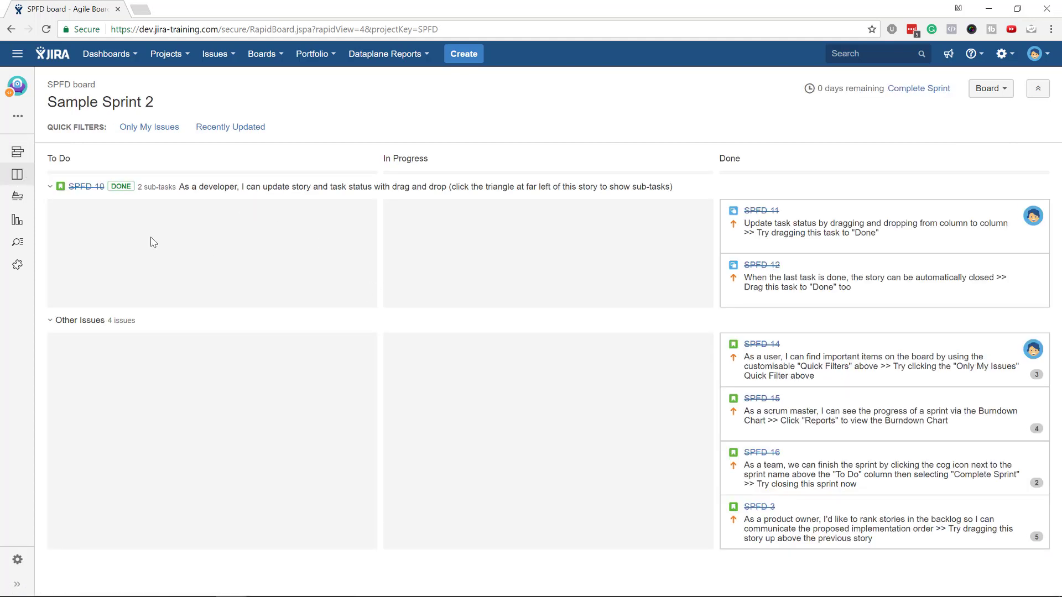
click(17, 151)
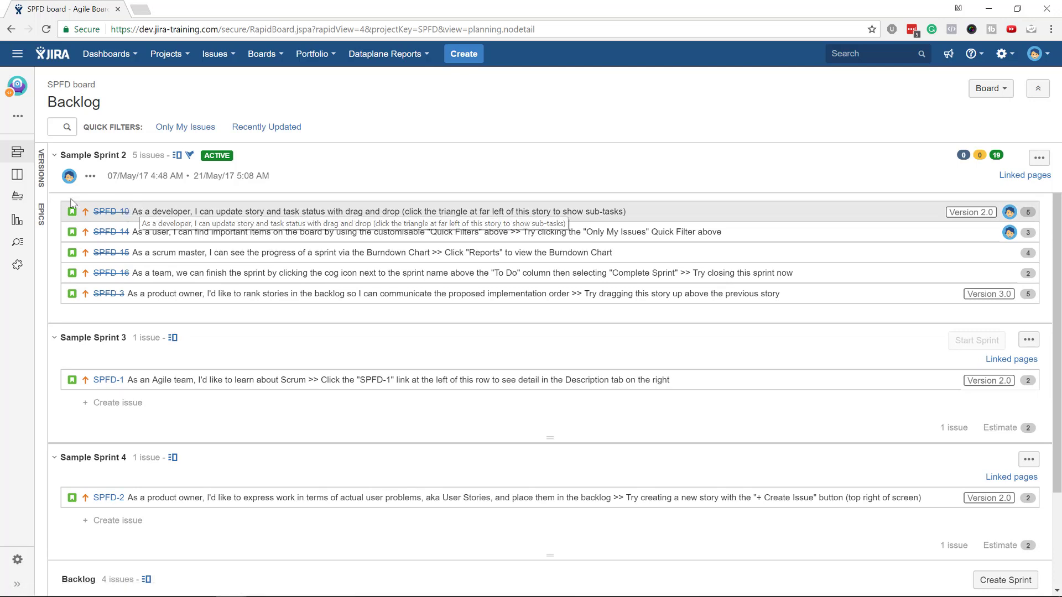
Show the active sprint board and move issue SPFD-14 from Done to To Do.
click(17, 175)
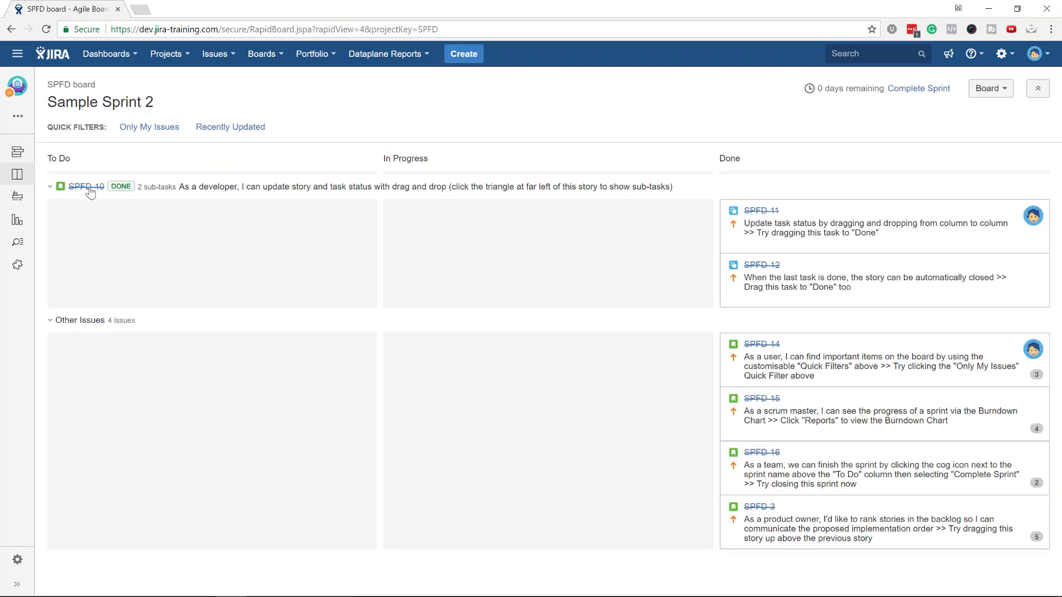
click(736, 363)
drag(753, 380, 185, 386)
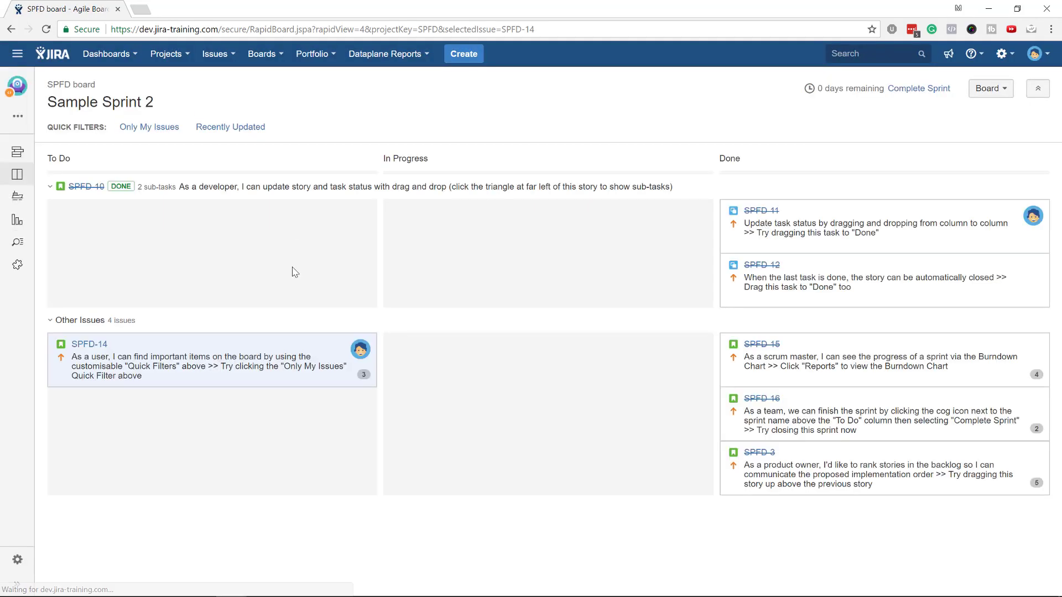
Start a new issue in the Scrum project for Developers and set its issue type to Story.
key(c)
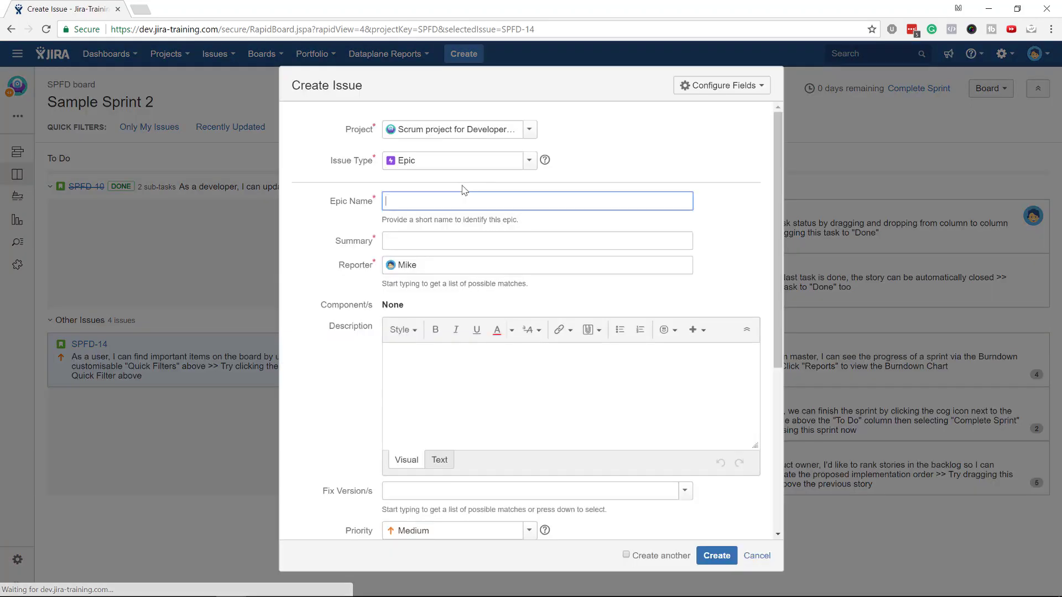
click(528, 161)
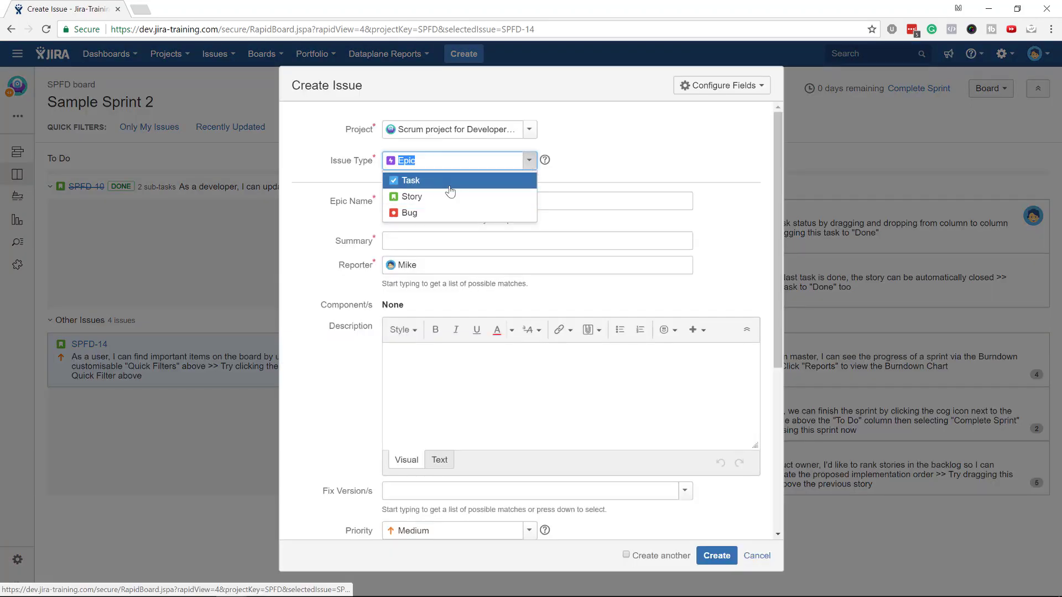
click(443, 213)
click(528, 160)
click(397, 198)
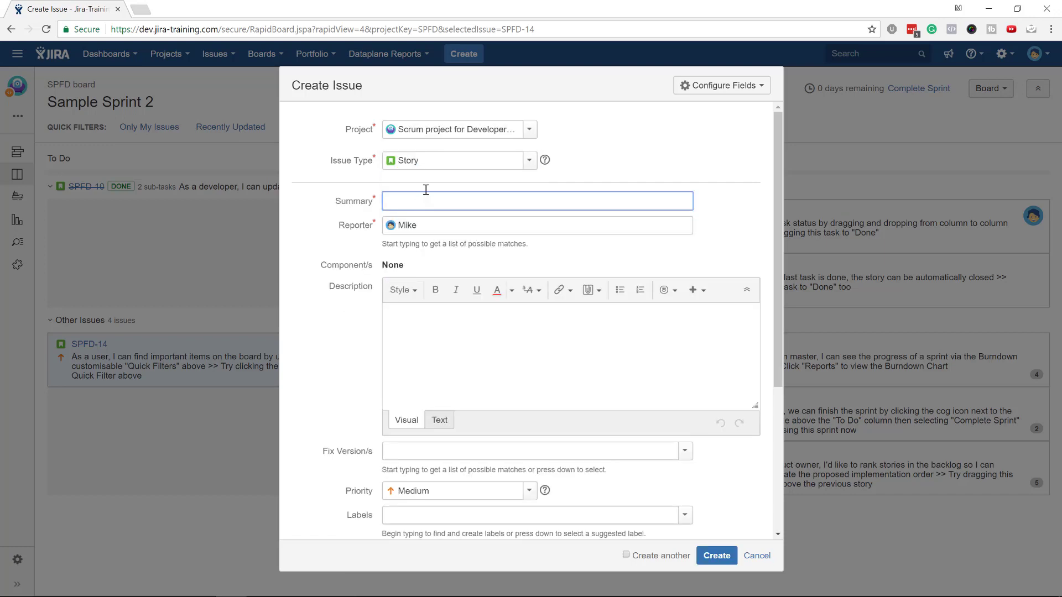
Enter "demo" as the story's summary and description, check the field configuration options, and create the issue.
key(Tab)
key(Tab)
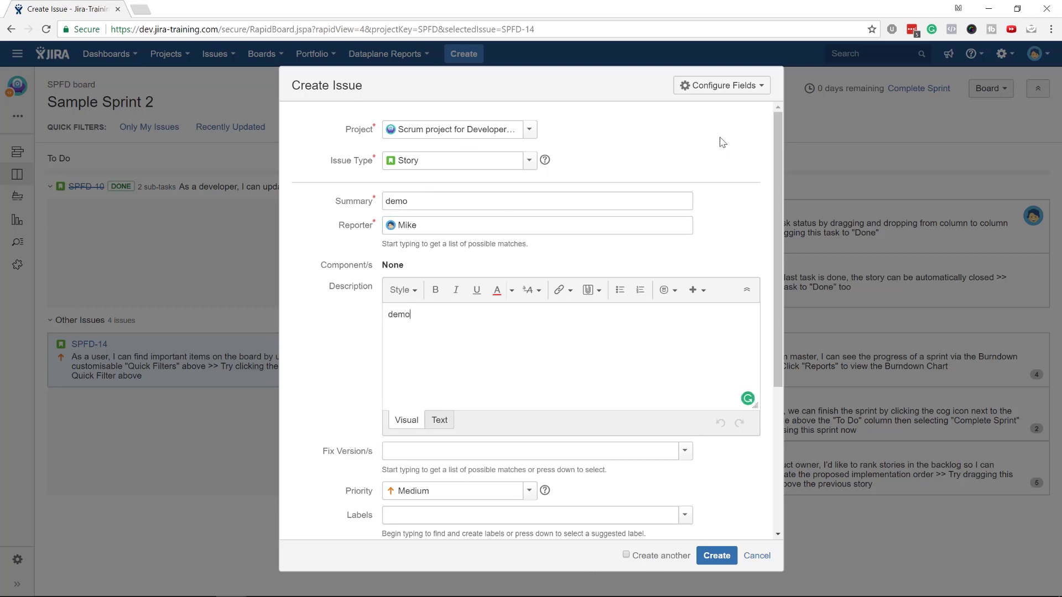
click(725, 85)
click(745, 87)
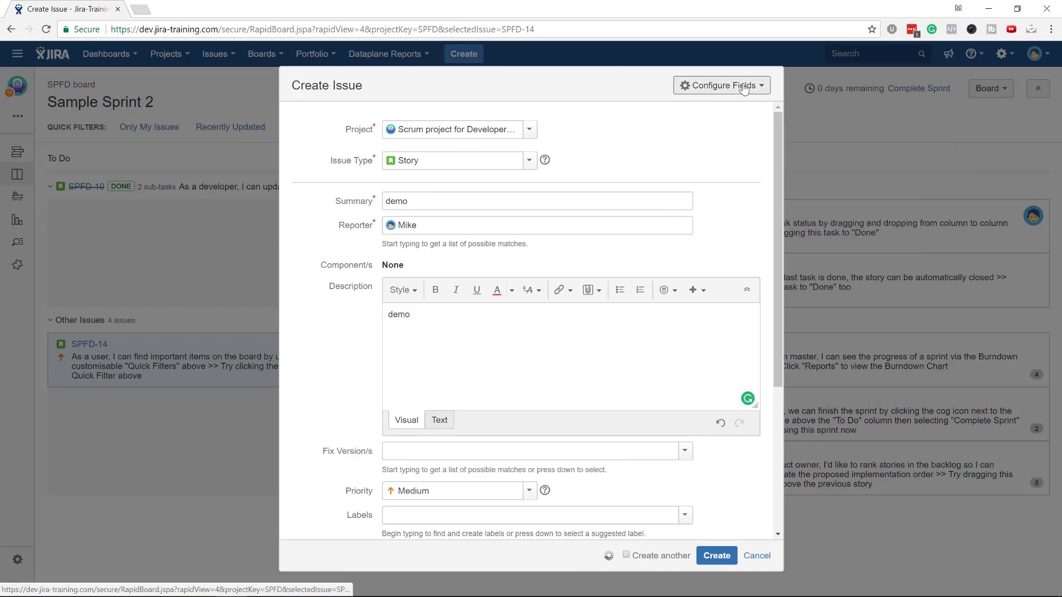
click(746, 86)
click(712, 519)
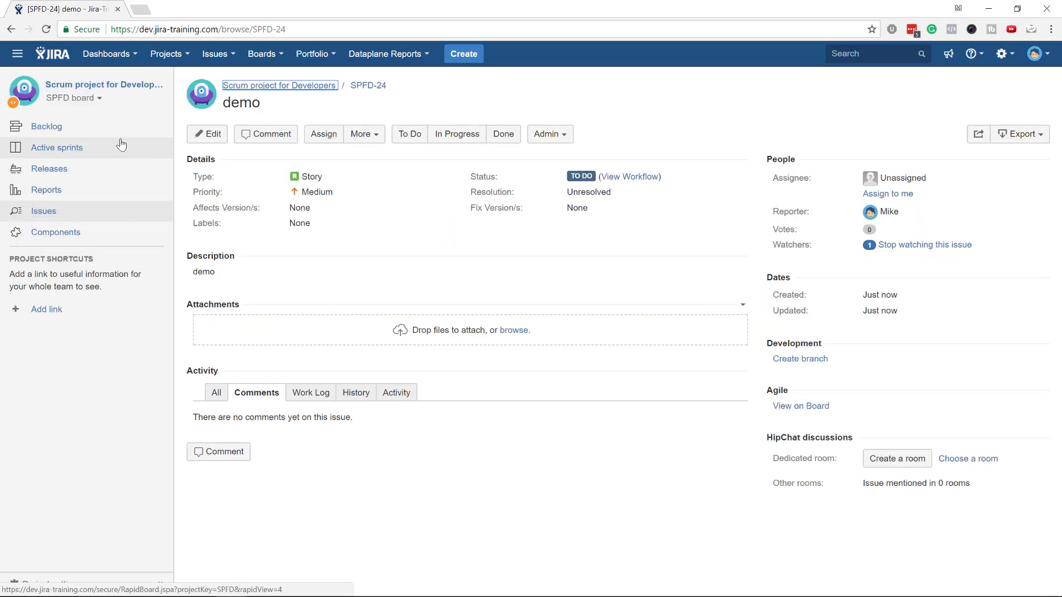
Move the demo story from the backlog into Sample Sprint 2 and select its card on the active sprint board.
click(47, 127)
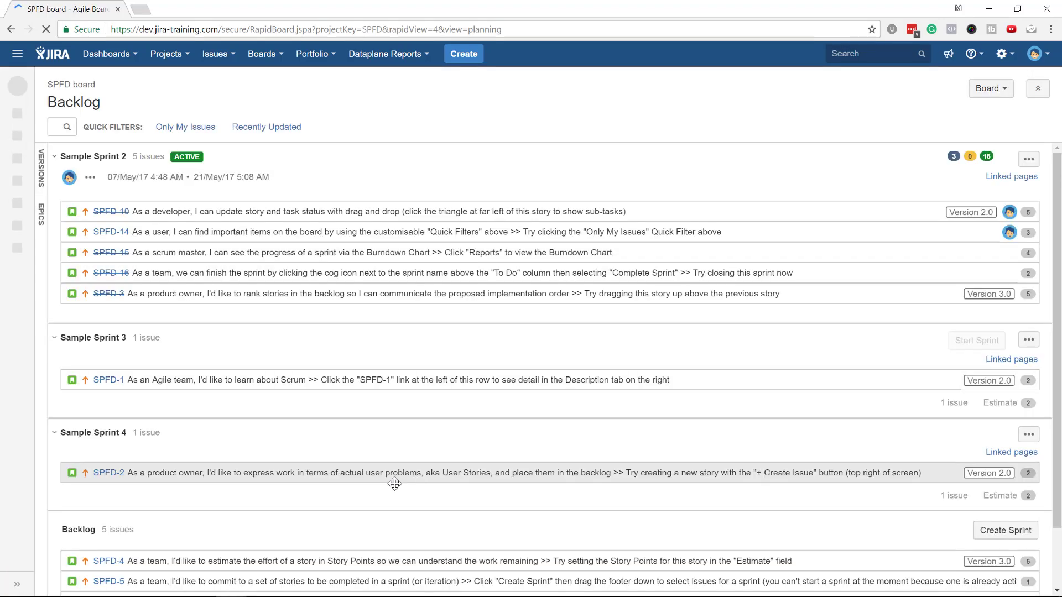
scroll(154, 447, down, 3)
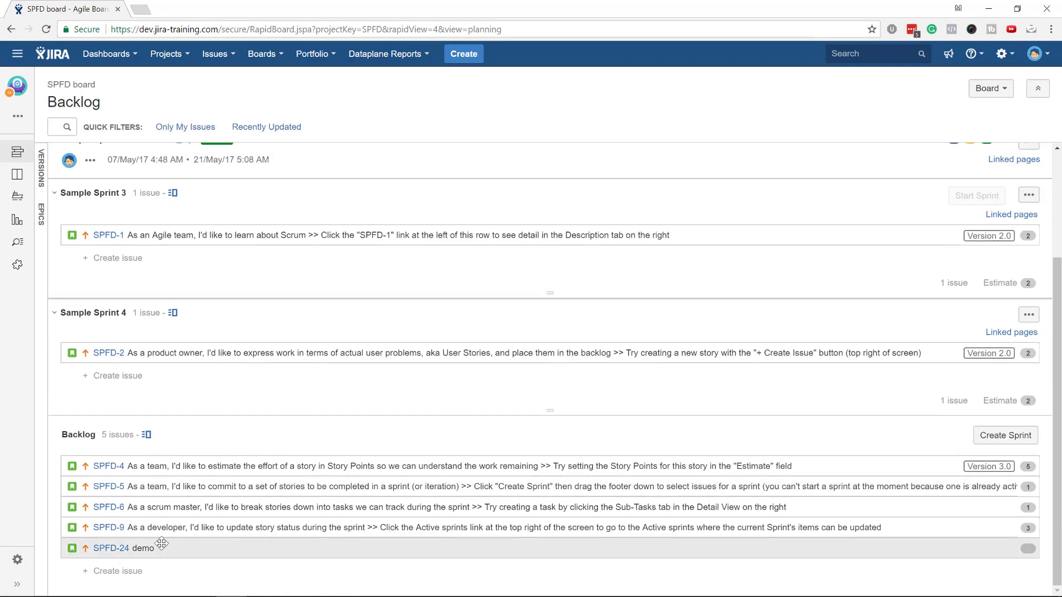
drag(142, 548, 145, 304)
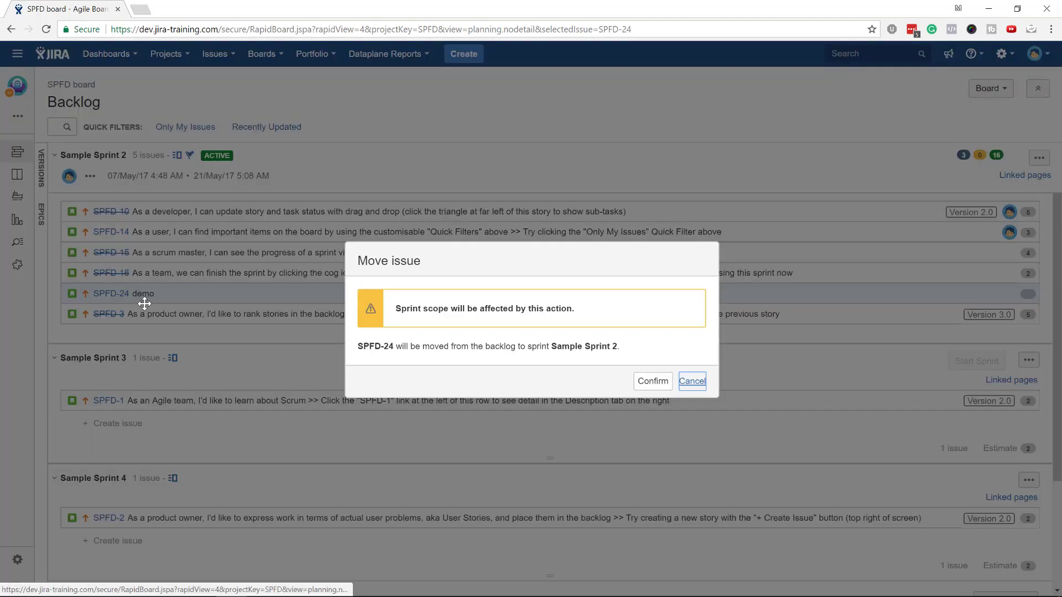
click(653, 381)
click(32, 181)
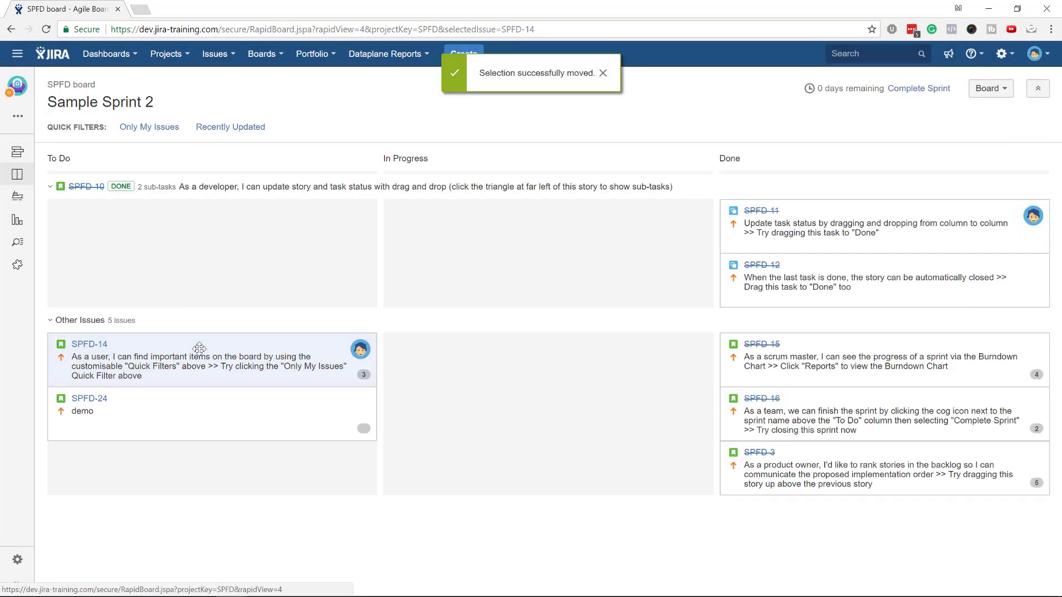
drag(213, 434, 100, 431)
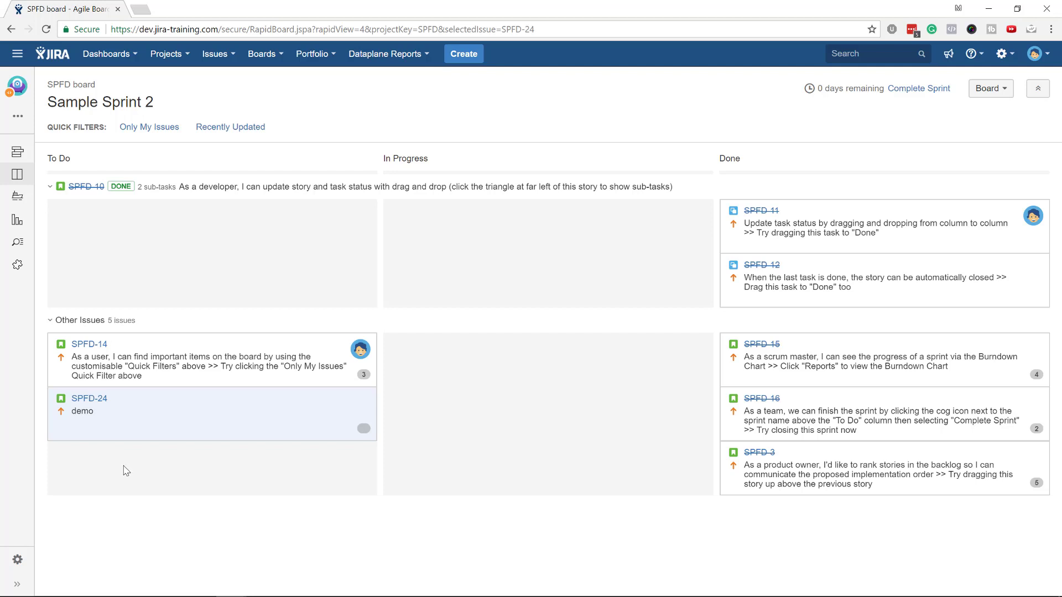
Open the workflow settings of the Scrum project and review its assigned workflows.
click(18, 560)
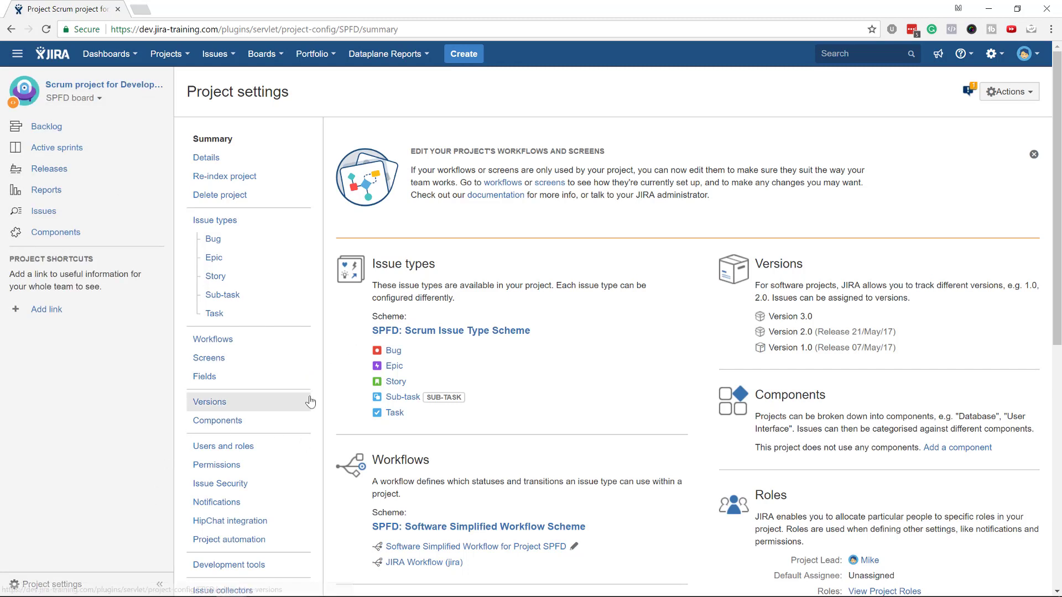
click(222, 347)
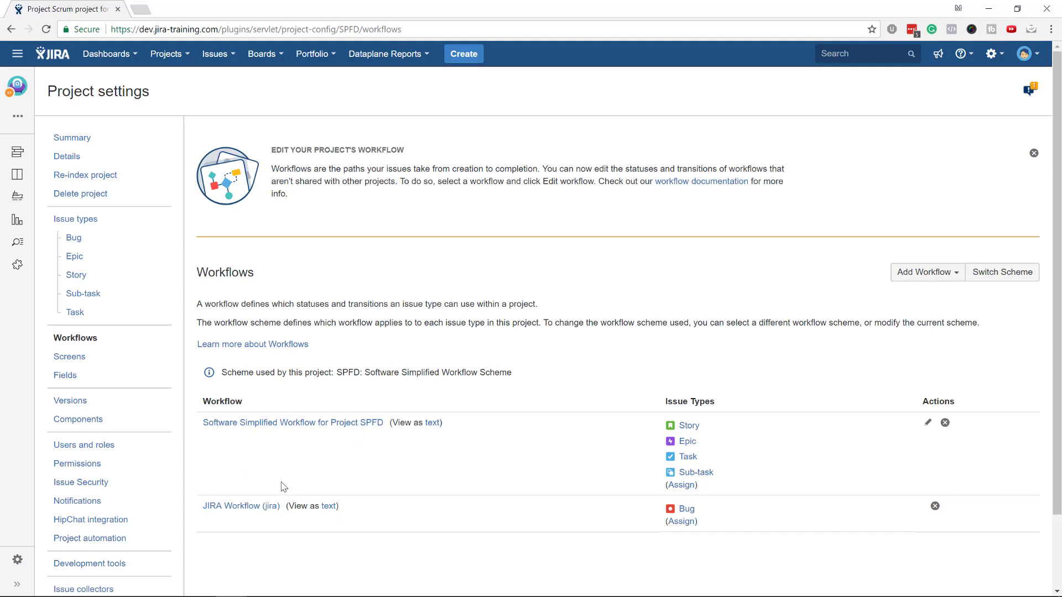
scroll(284, 493, down, 3)
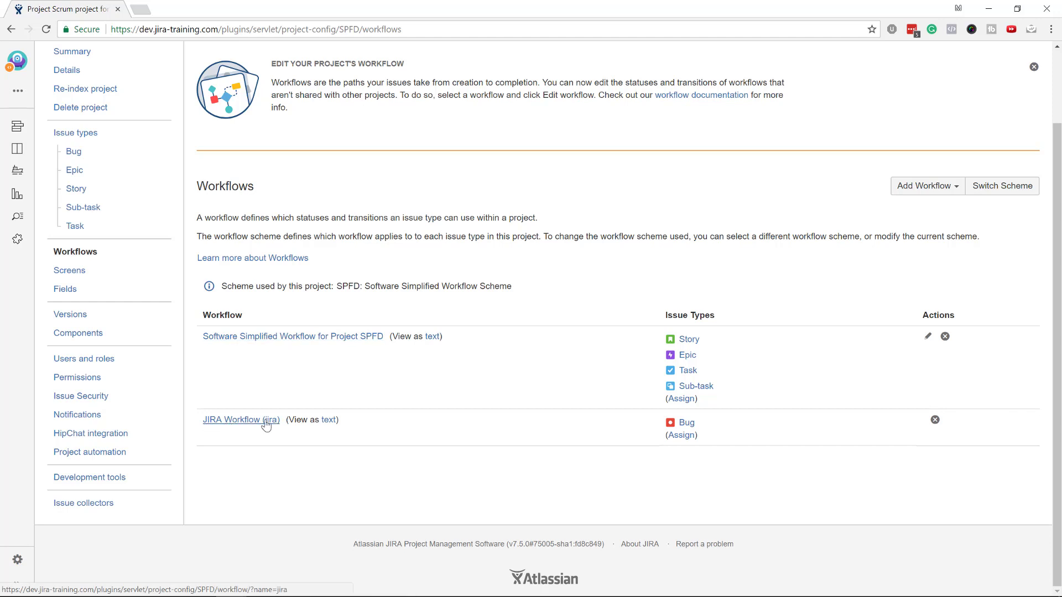
Browse the existing workflows available to add to the project, and view the diagram of JIRA Workflow (jira).
click(905, 188)
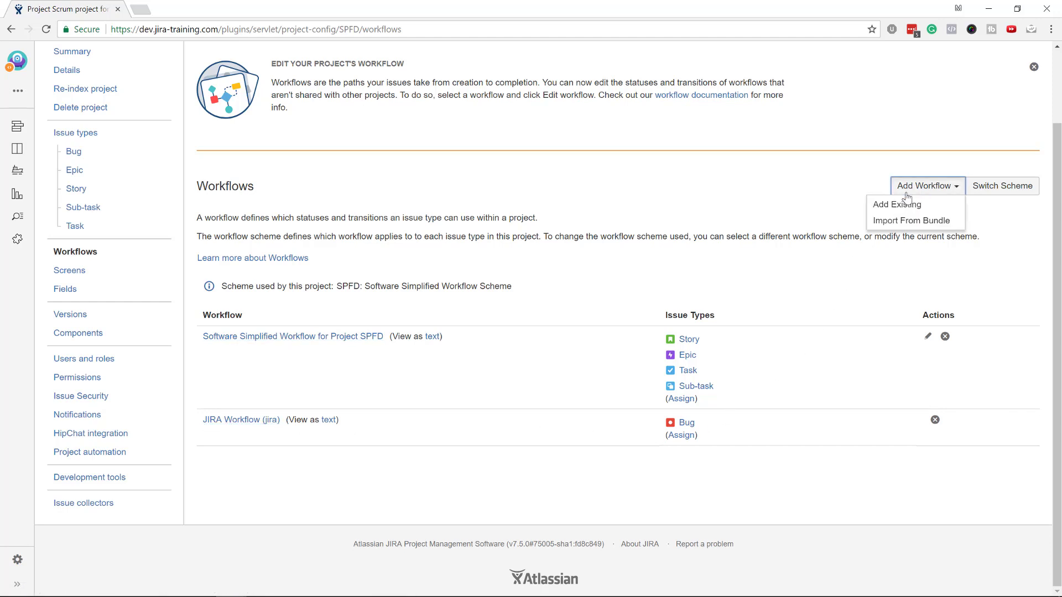
click(907, 207)
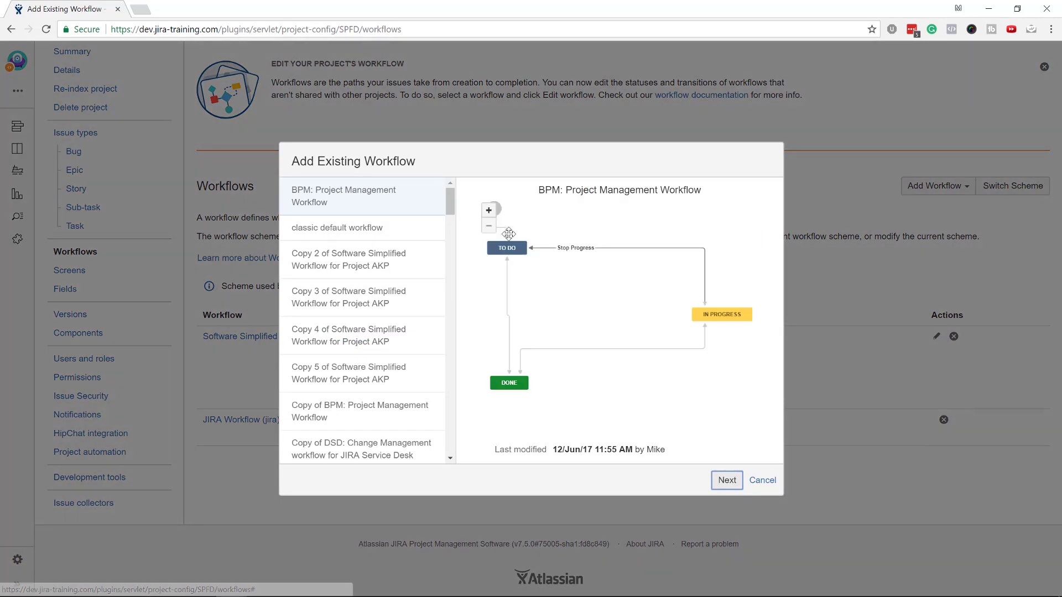
drag(447, 195, 459, 216)
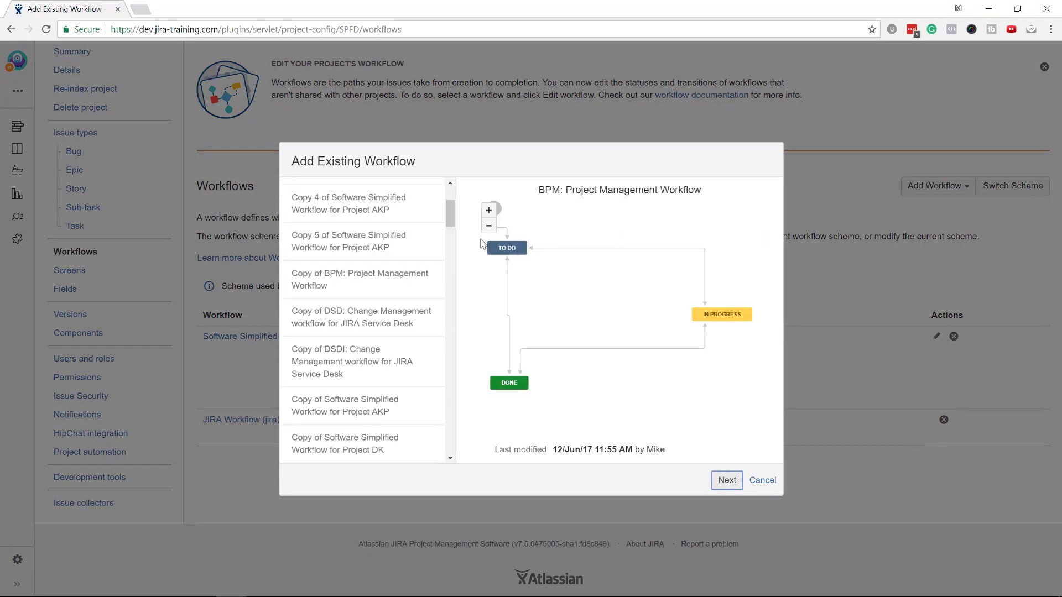
click(763, 480)
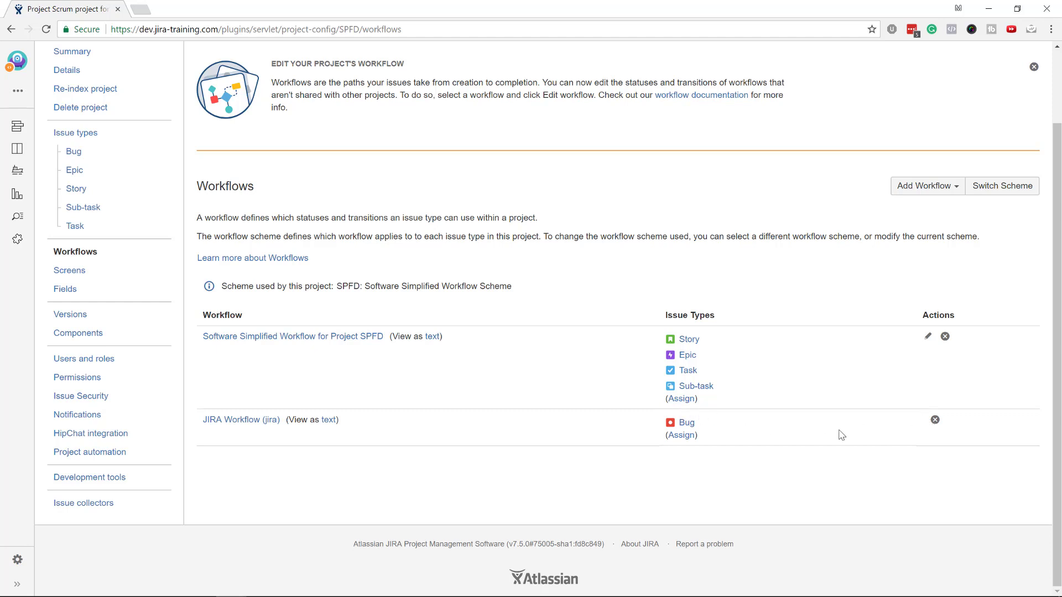
click(270, 420)
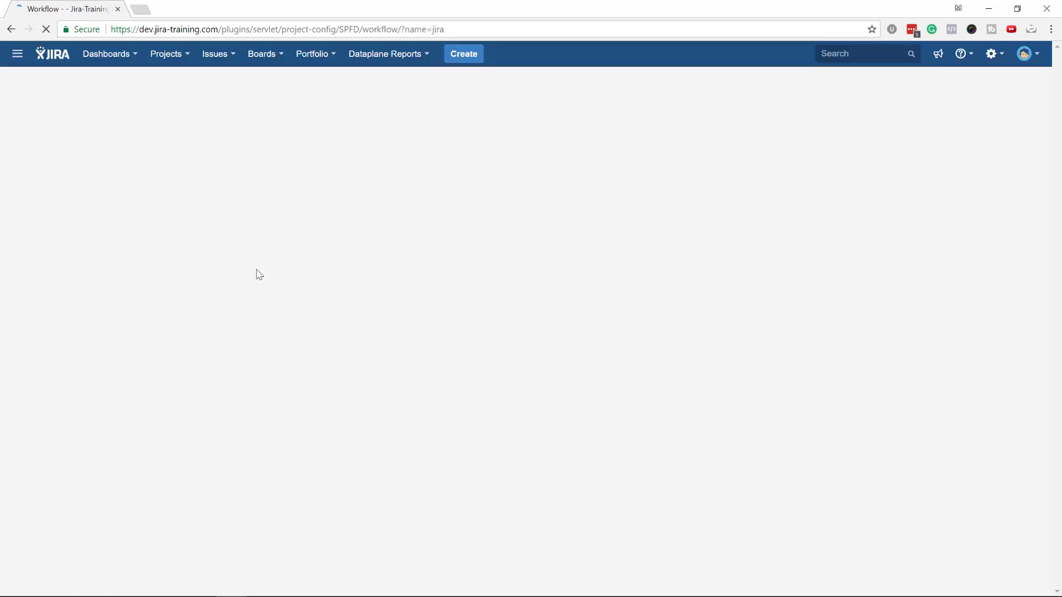
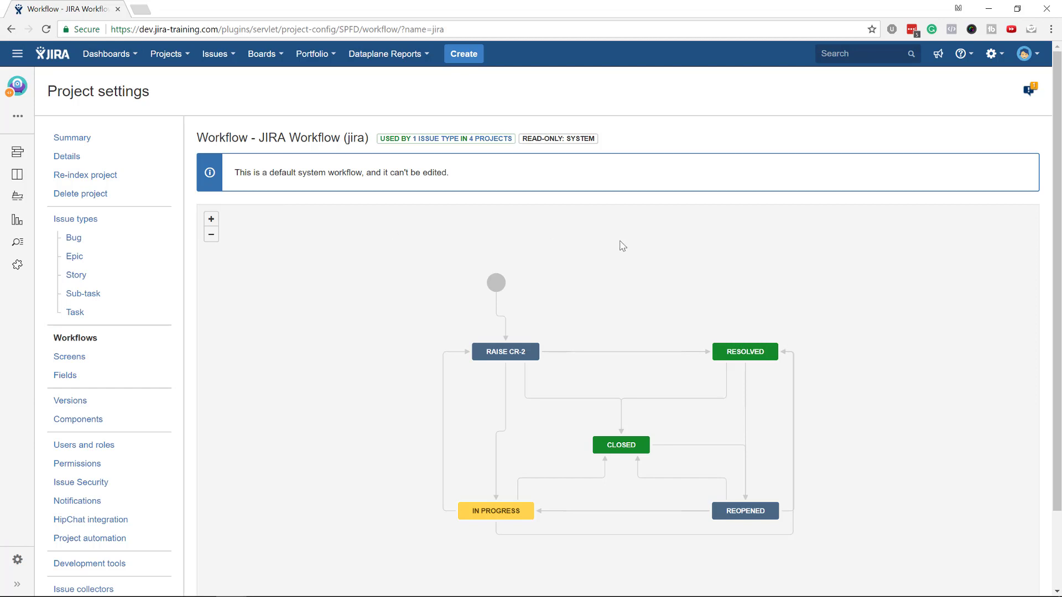
Open the Issues administration area, filling in the saved admin password to confirm administrator access.
click(991, 53)
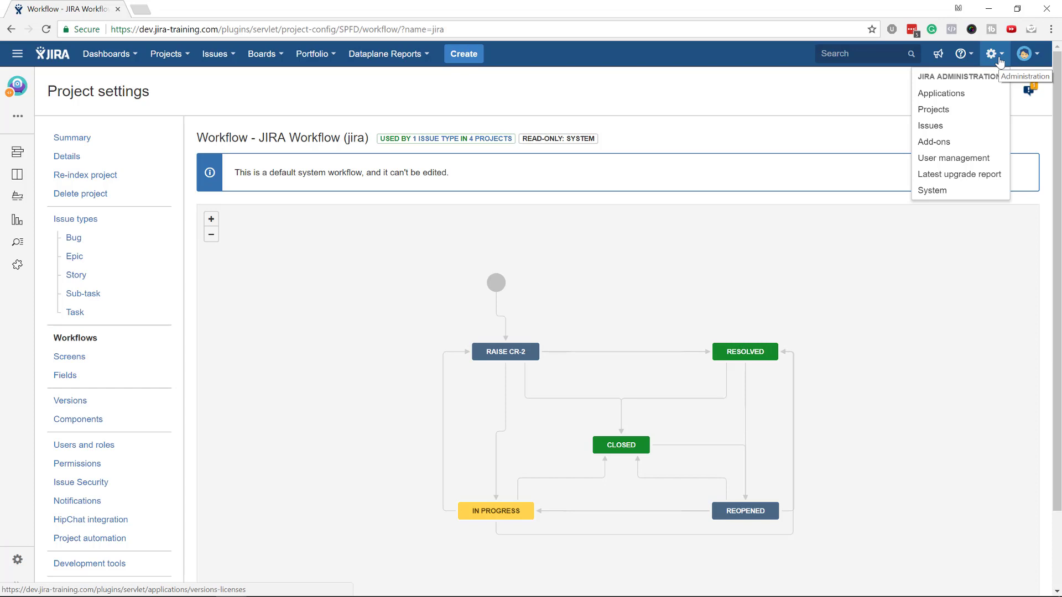
click(949, 131)
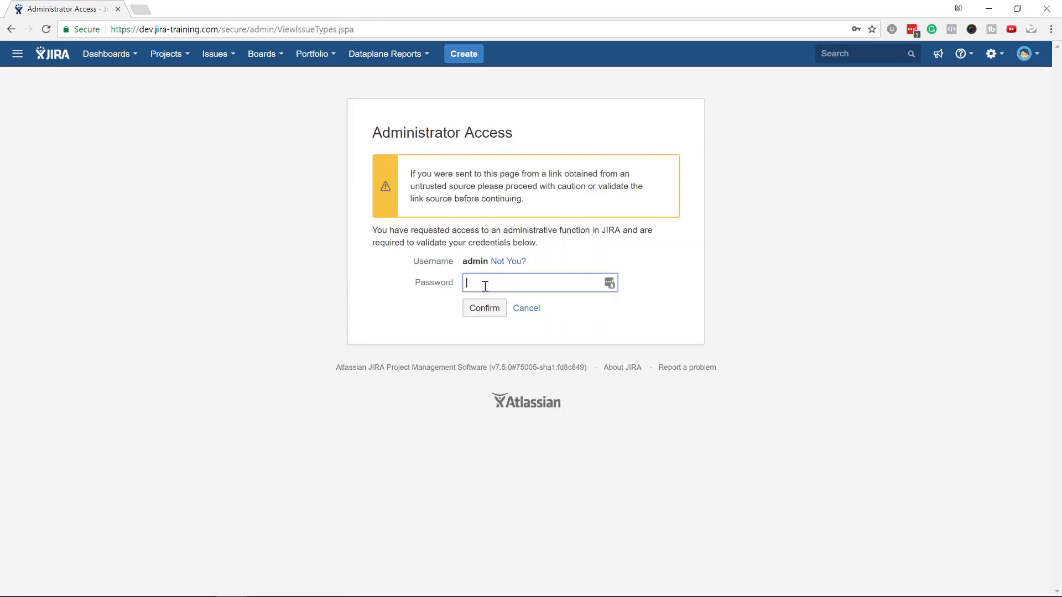
click(609, 282)
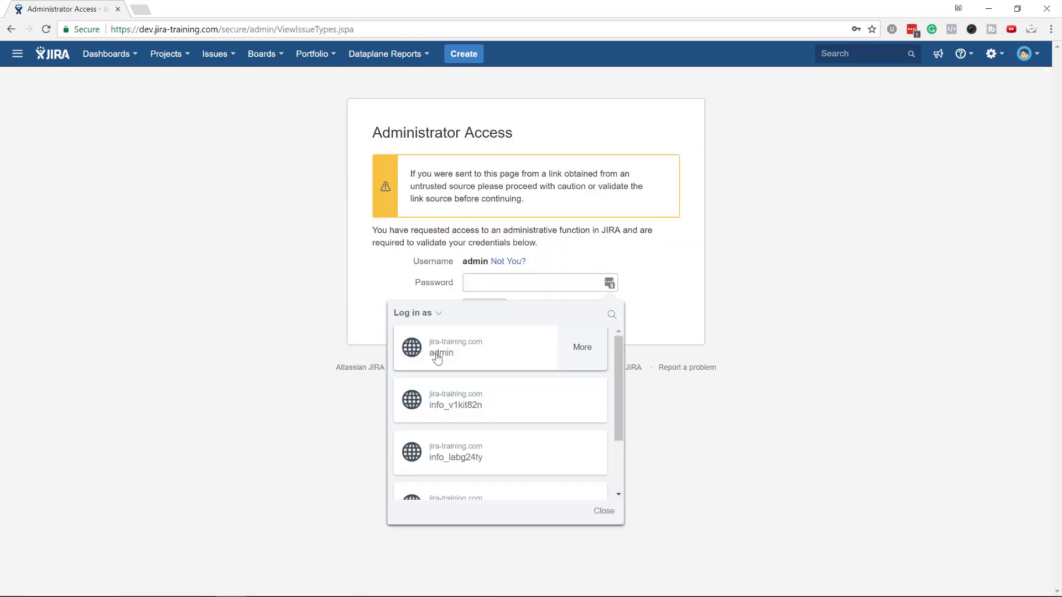
click(506, 346)
click(485, 308)
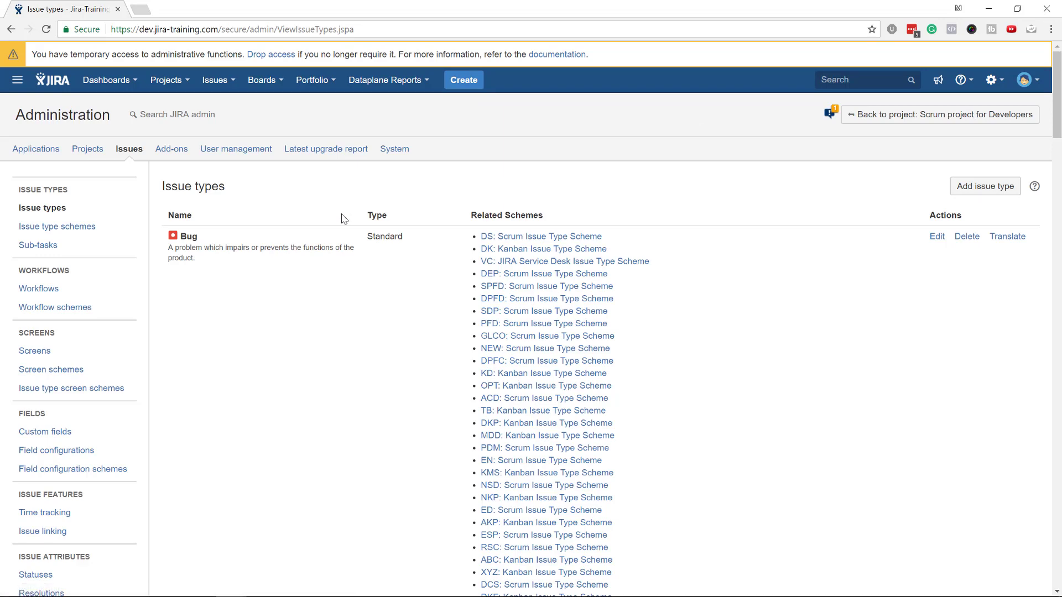
Open the default jira workflow from the workflows list in a new browser tab and examine its diagram.
click(24, 292)
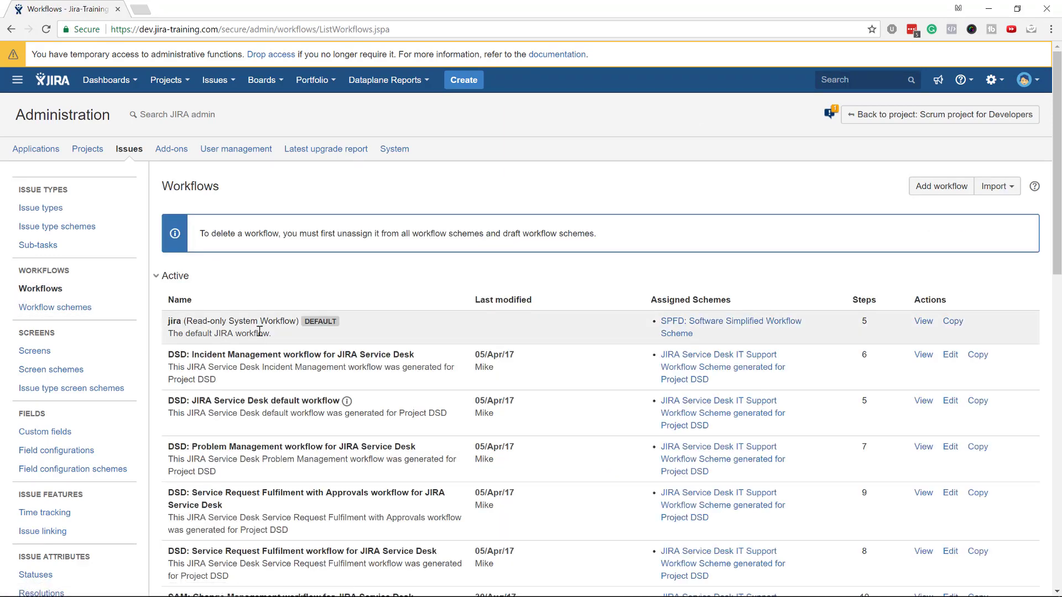
right_click(924, 323)
click(927, 334)
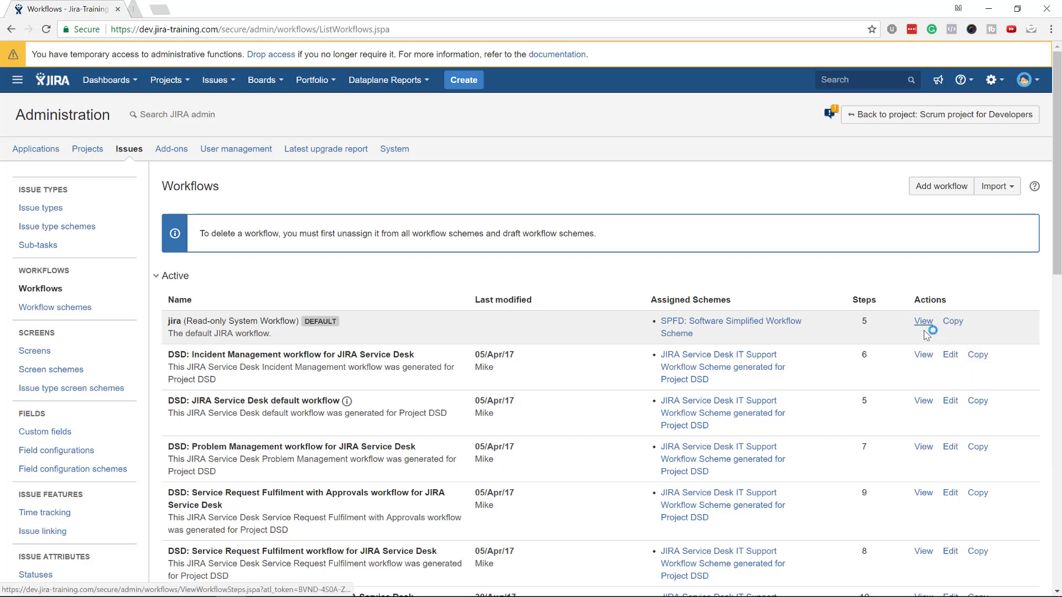
click(193, 10)
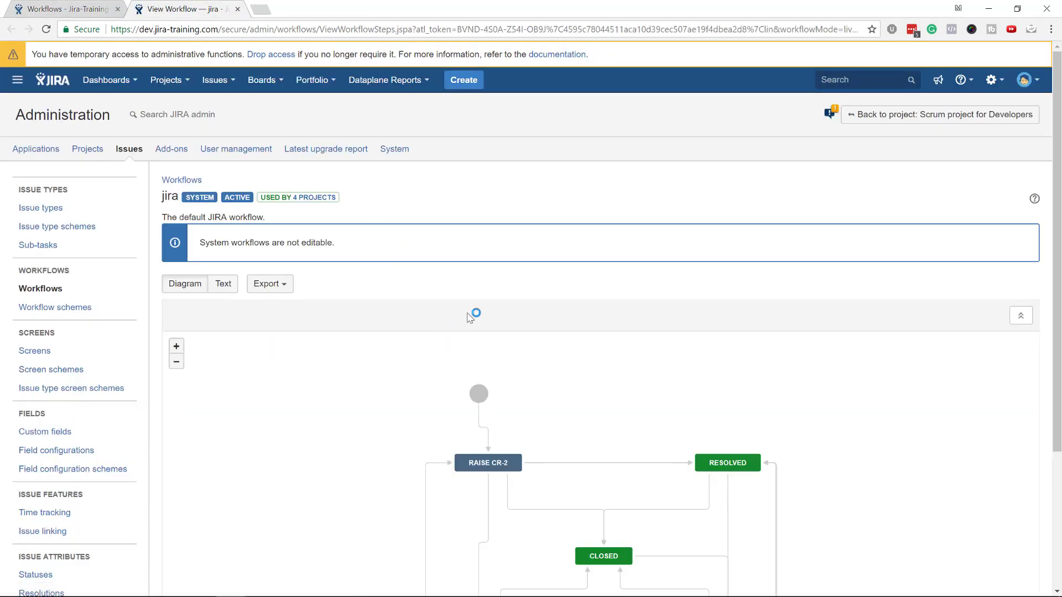
scroll(332, 271, down, 3)
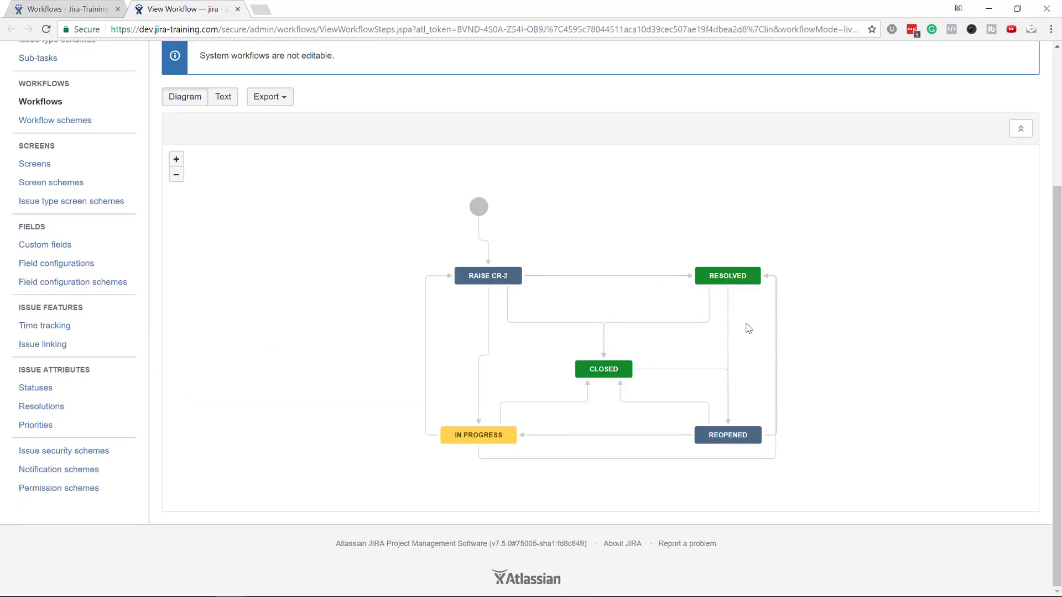
Copy the default jira workflow under a name containing the administrator's first name, reusing that name as its description.
scroll(474, 240, up, 3)
key(ctrl+shift+Tab)
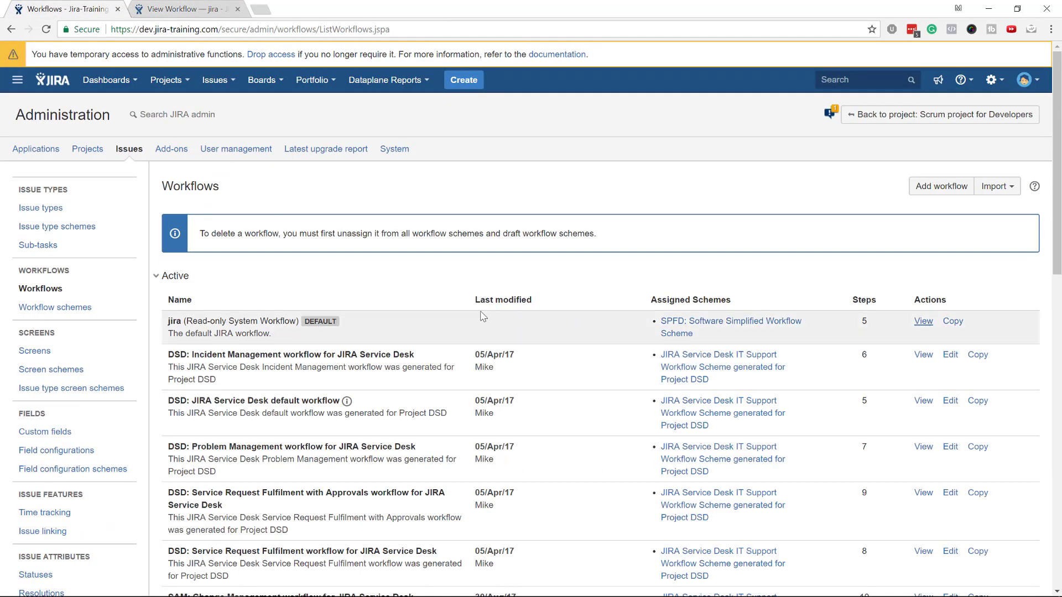
click(954, 321)
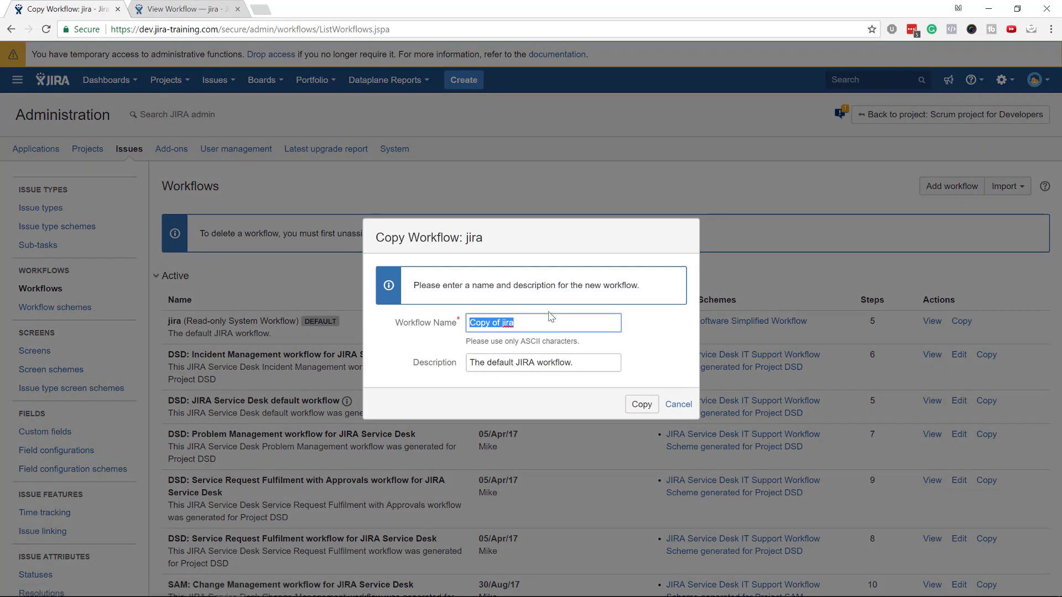
click(538, 325)
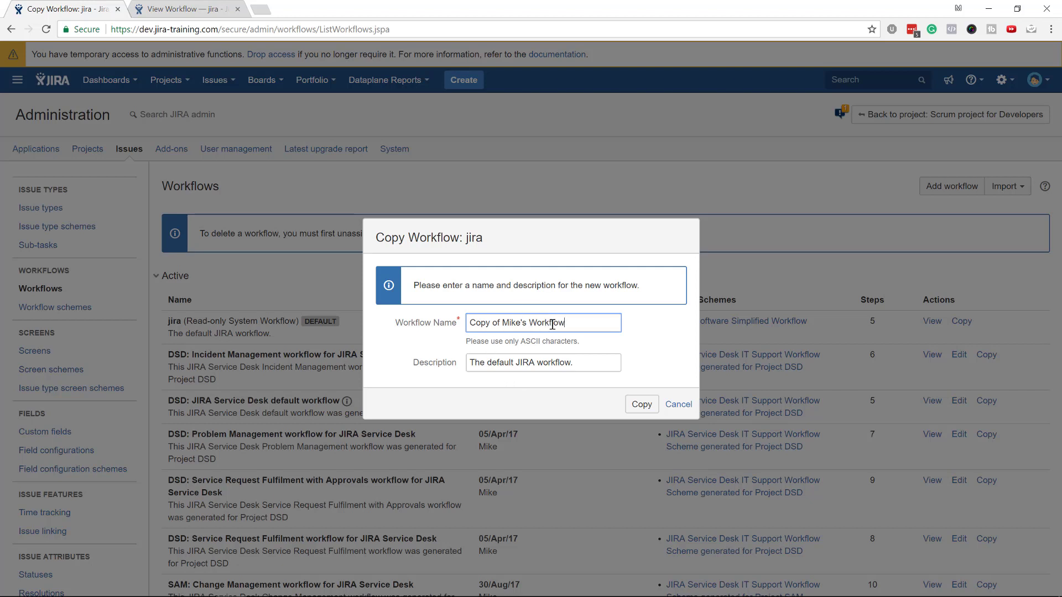
drag(572, 326, 384, 318)
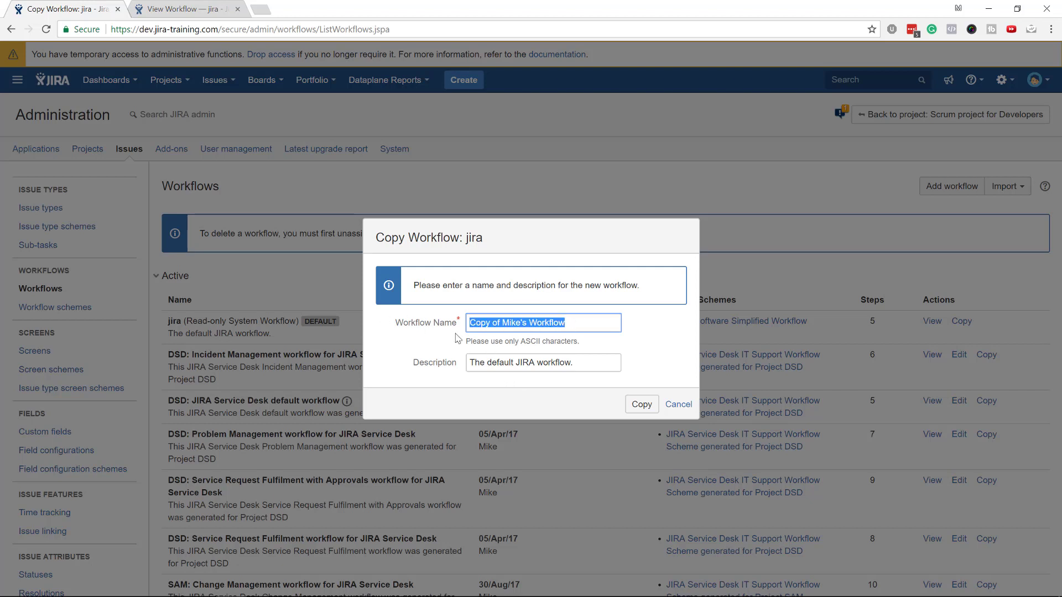
key(ctrl+c)
click(592, 366)
key(ctrl+a)
key(ctrl+v)
click(642, 405)
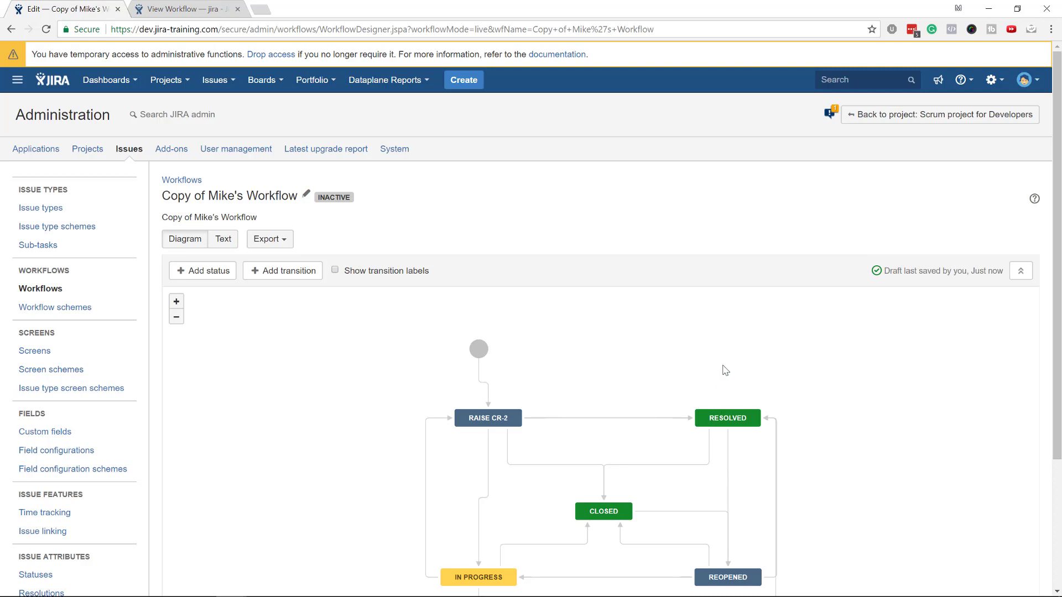
Examine the statuses and transitions in the copied workflow's diagram.
scroll(439, 392, down, 3)
scroll(437, 390, up, 2)
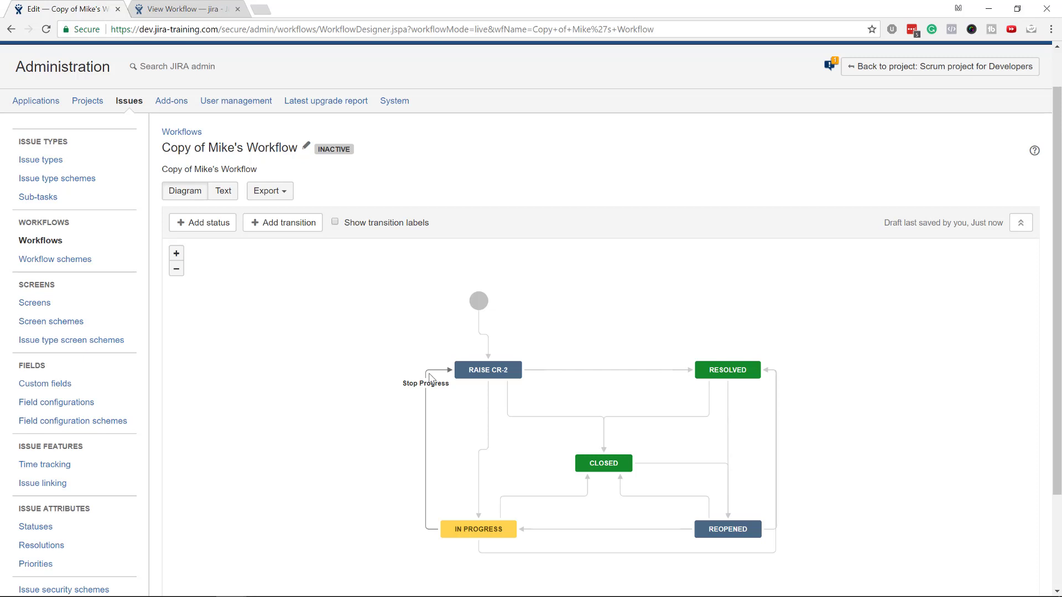
click(608, 466)
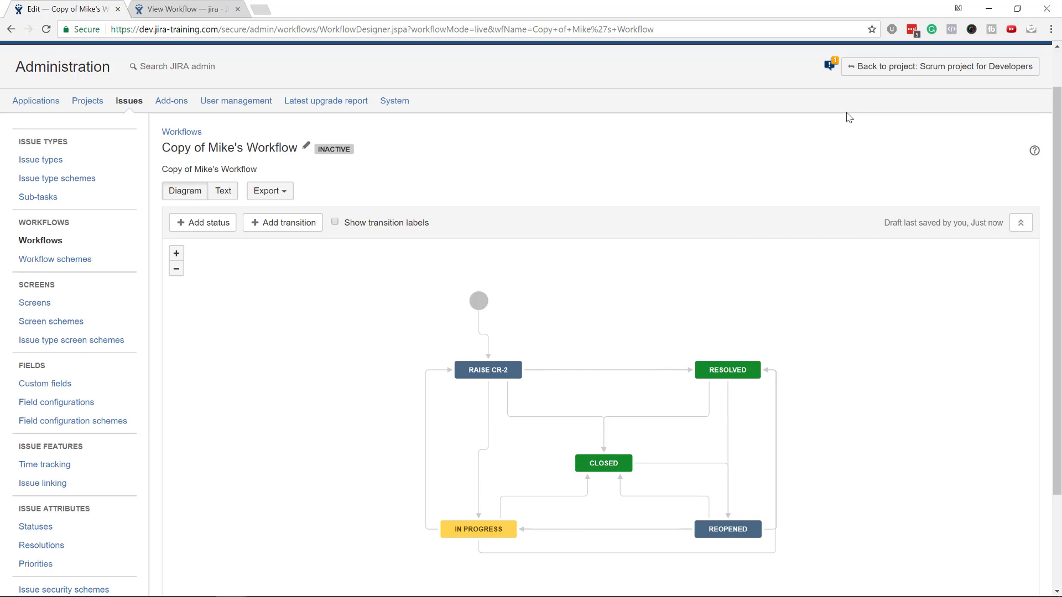
Return to the Scrum project's workflow settings and remove JIRA Workflow (jira) from its scheme.
click(905, 65)
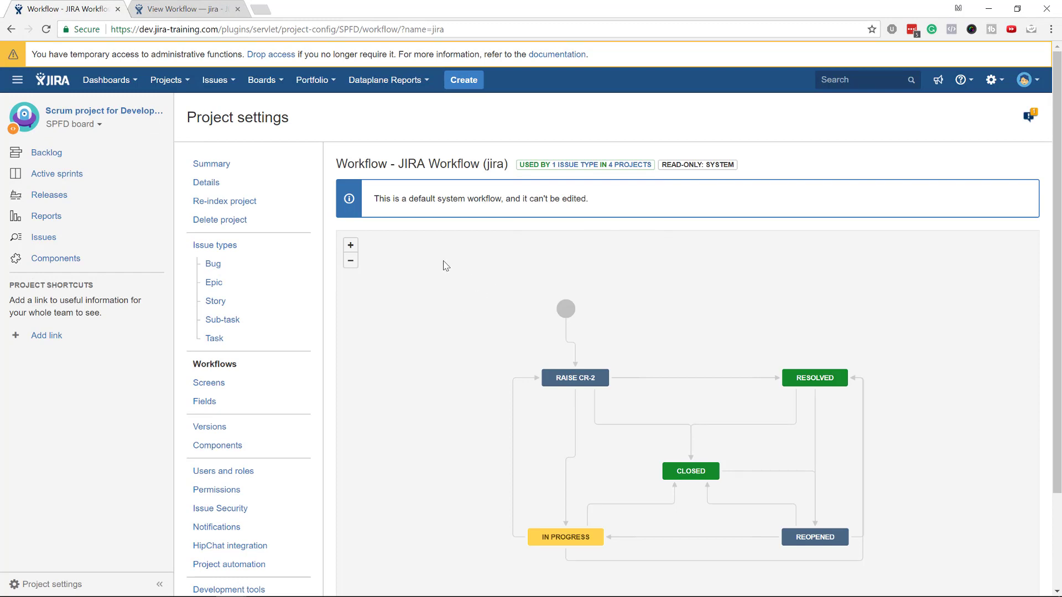
click(233, 366)
scroll(487, 350, down, 2)
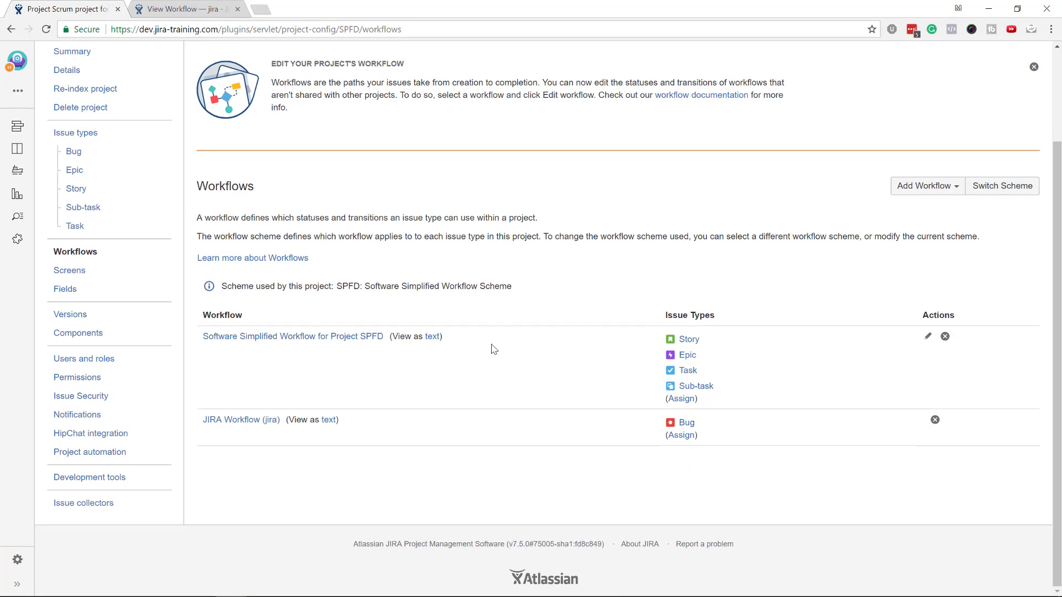
click(935, 421)
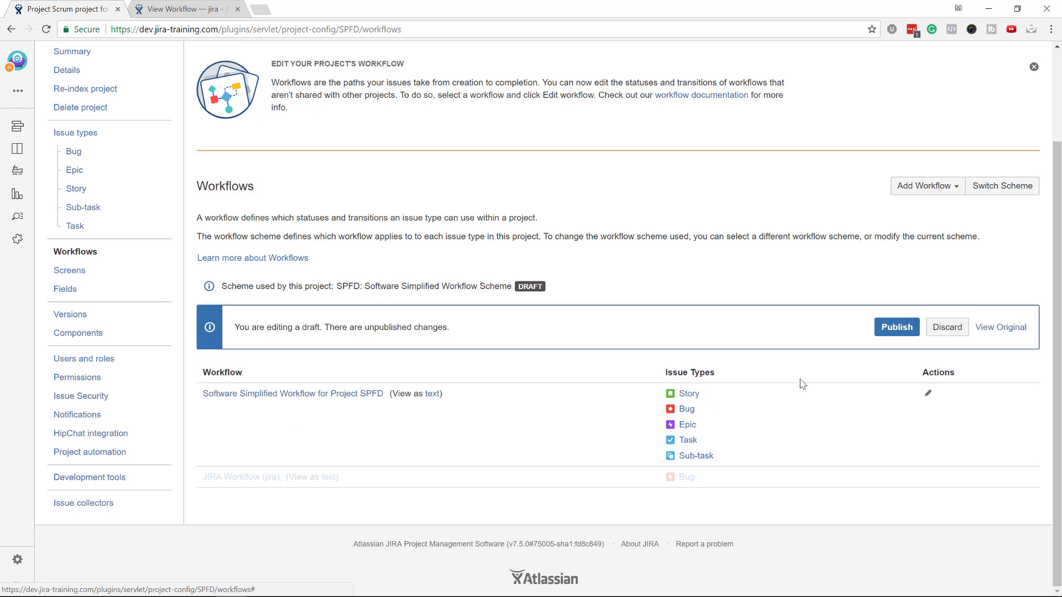
Publish the draft workflow scheme, migrating all current bug statuses to To Do, and acknowledge the migration.
click(897, 328)
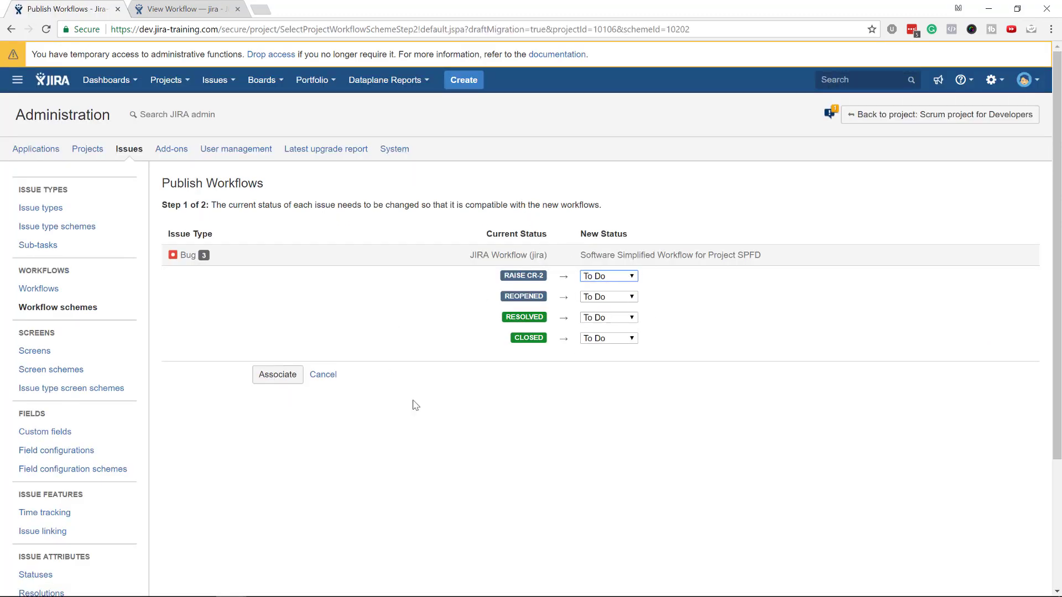
click(279, 375)
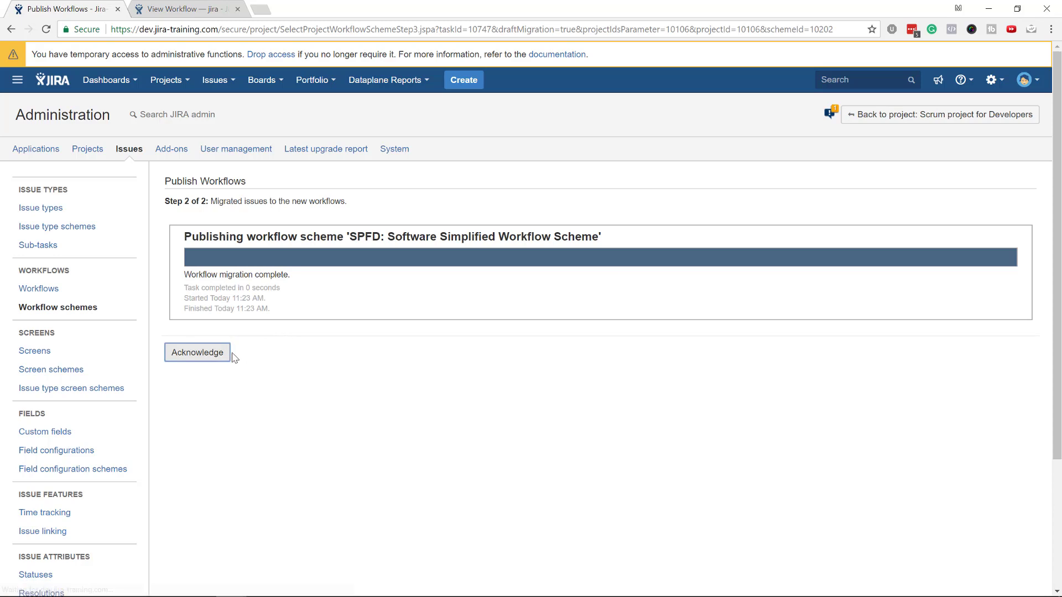
click(219, 352)
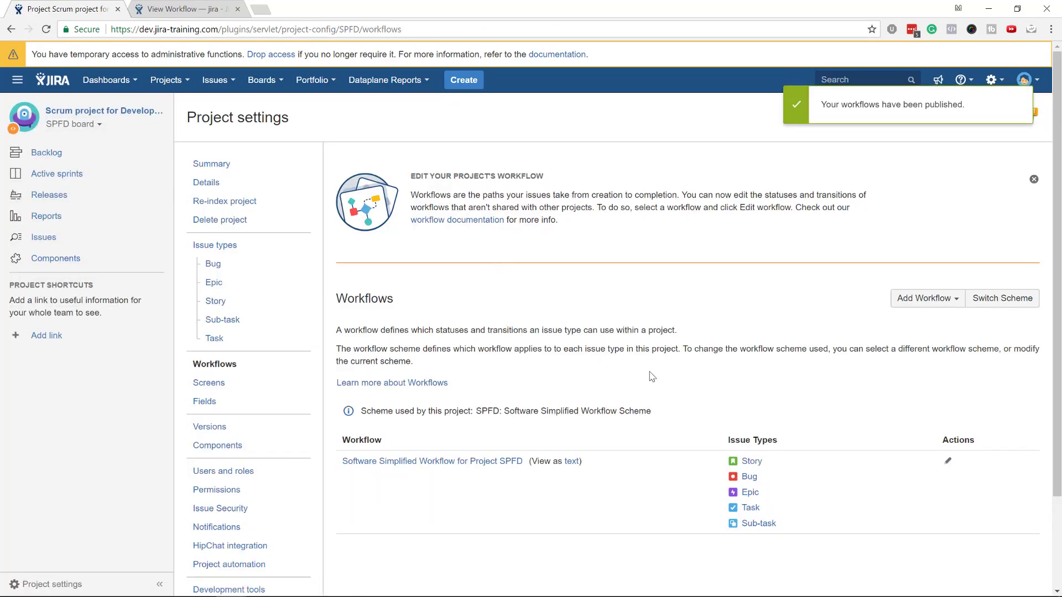
Add the newly copied workflow to the Scrum project as an existing workflow and assign it to the Bug issue type.
scroll(664, 380, down, 2)
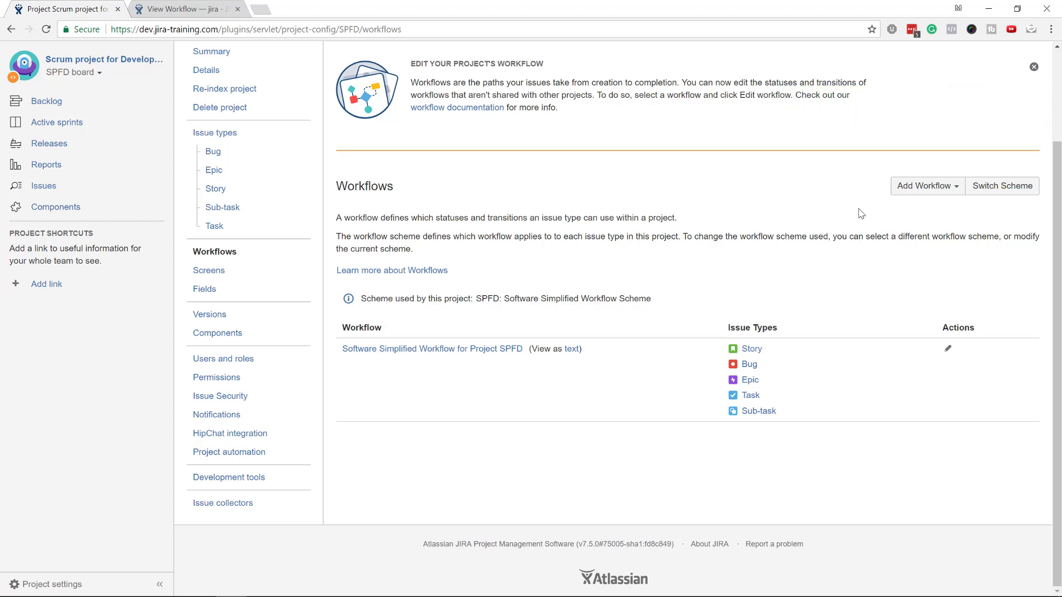
click(940, 194)
click(912, 204)
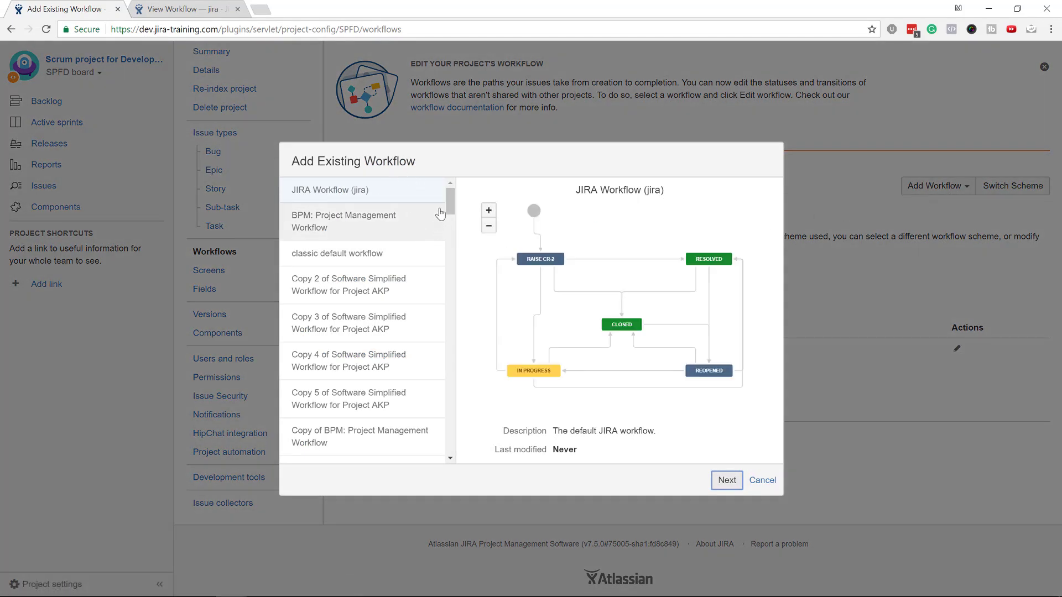
mouse_move(450, 211)
mouse_down()
mouse_move(464, 301)
mouse_move(454, 455)
mouse_move(453, 191)
mouse_up()
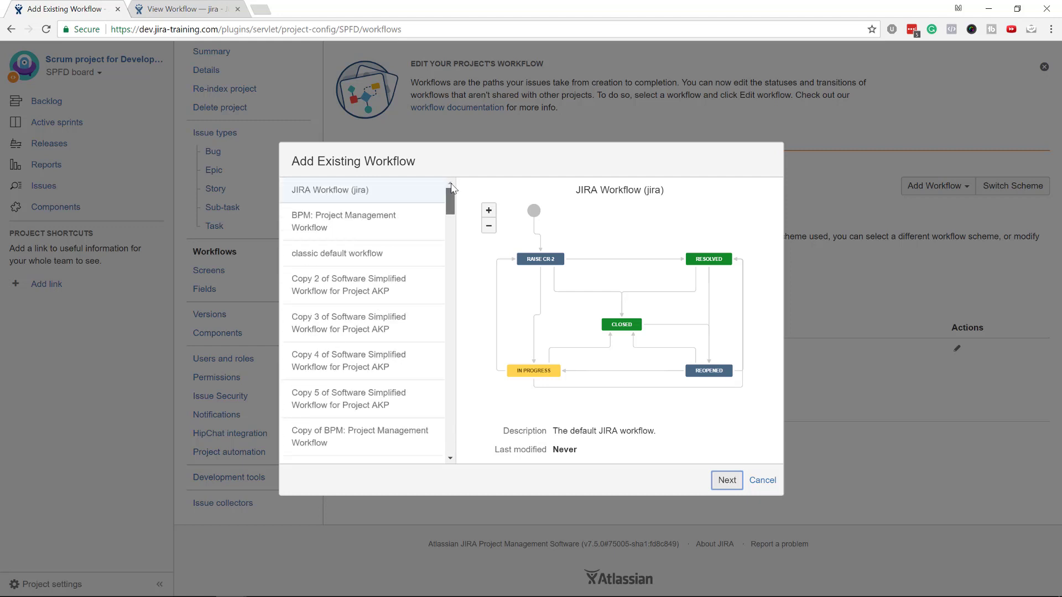
scroll(379, 251, down, 2)
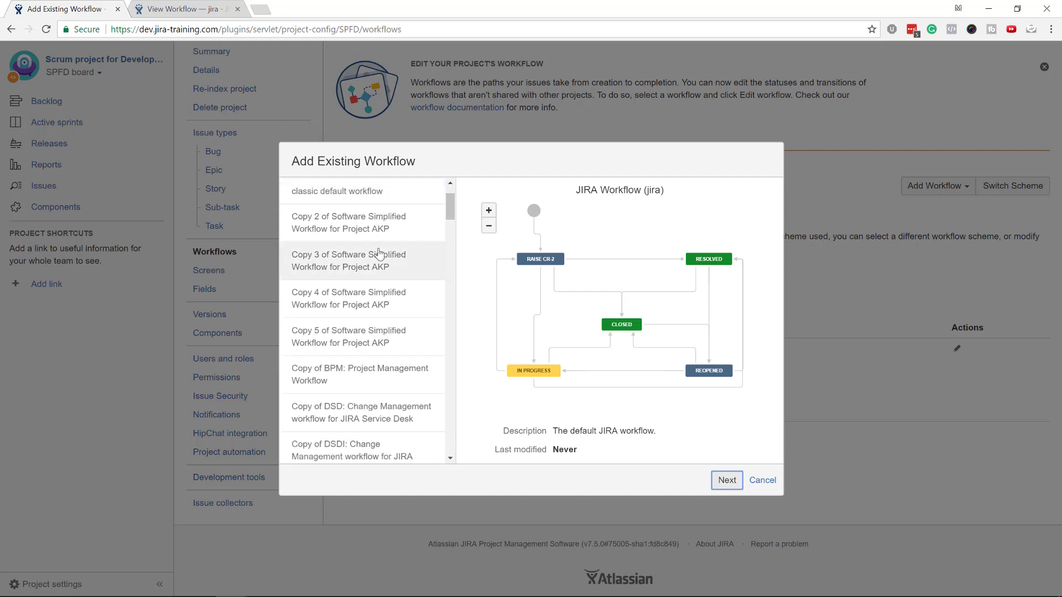
scroll(379, 252, down, 6)
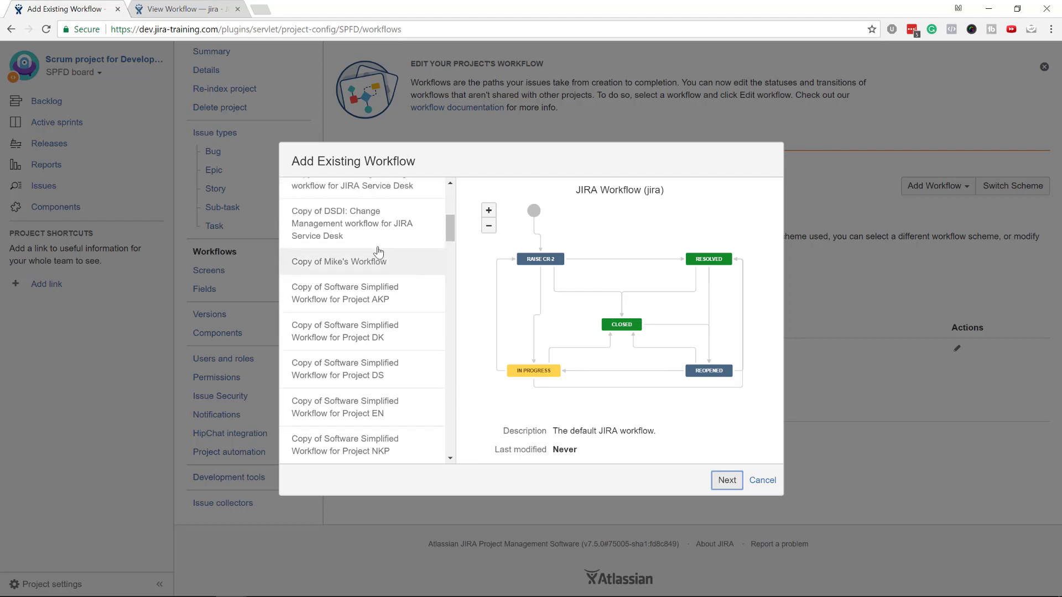
scroll(378, 252, up, 1)
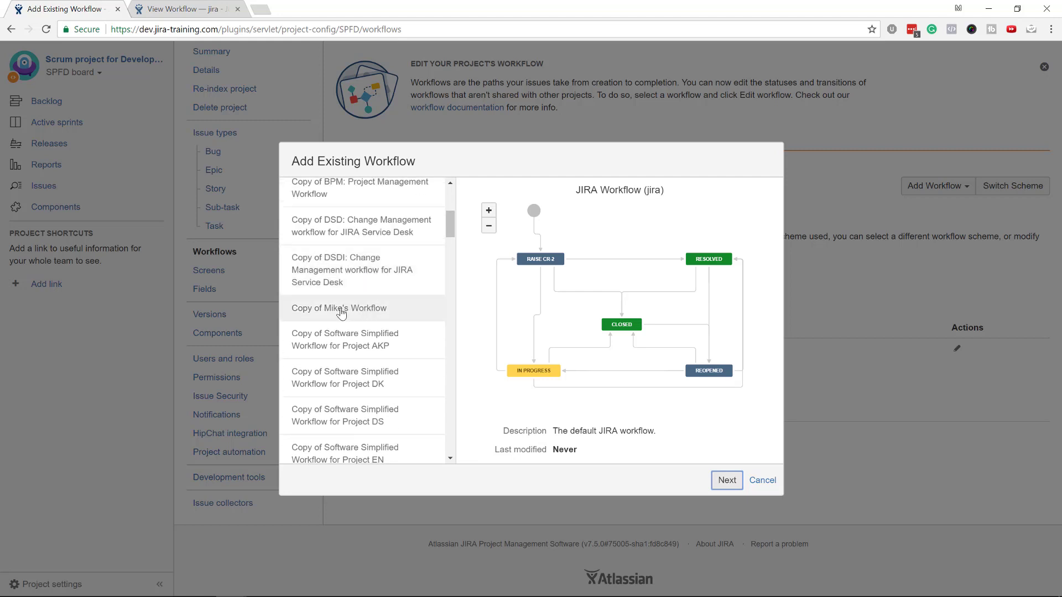
click(371, 319)
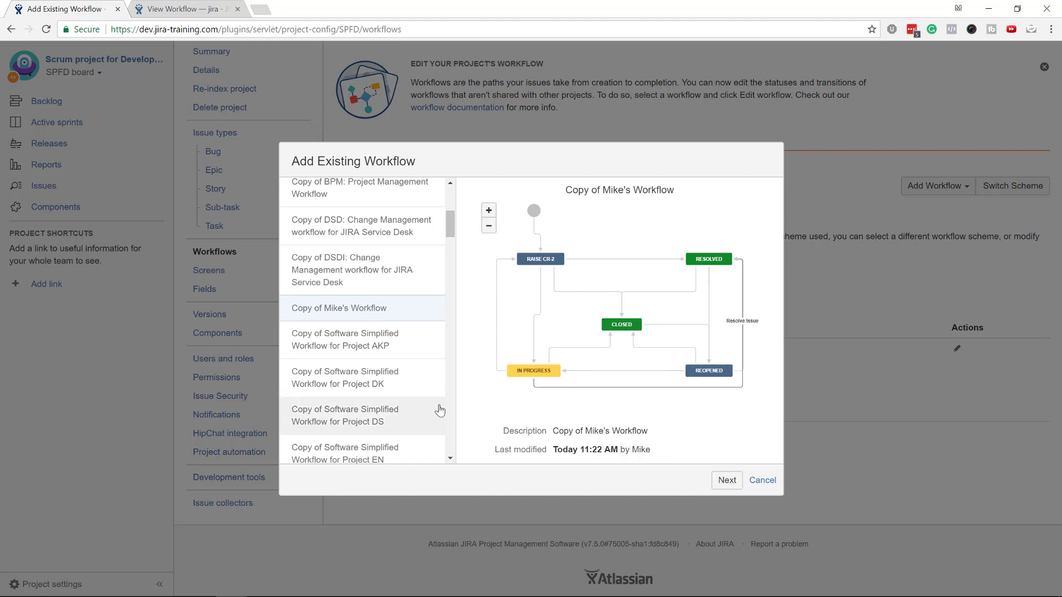
click(725, 480)
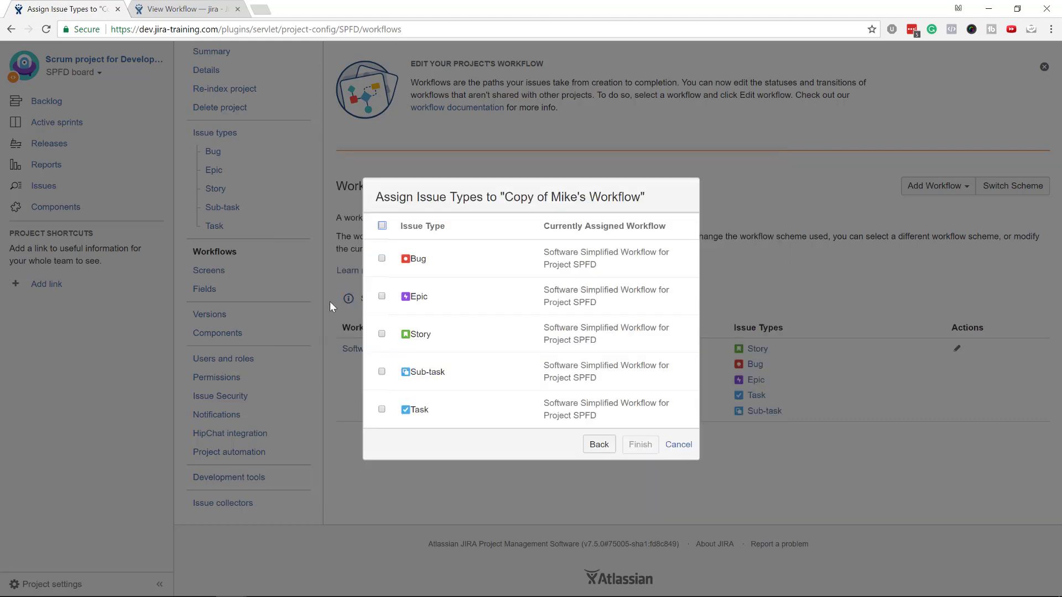
click(381, 259)
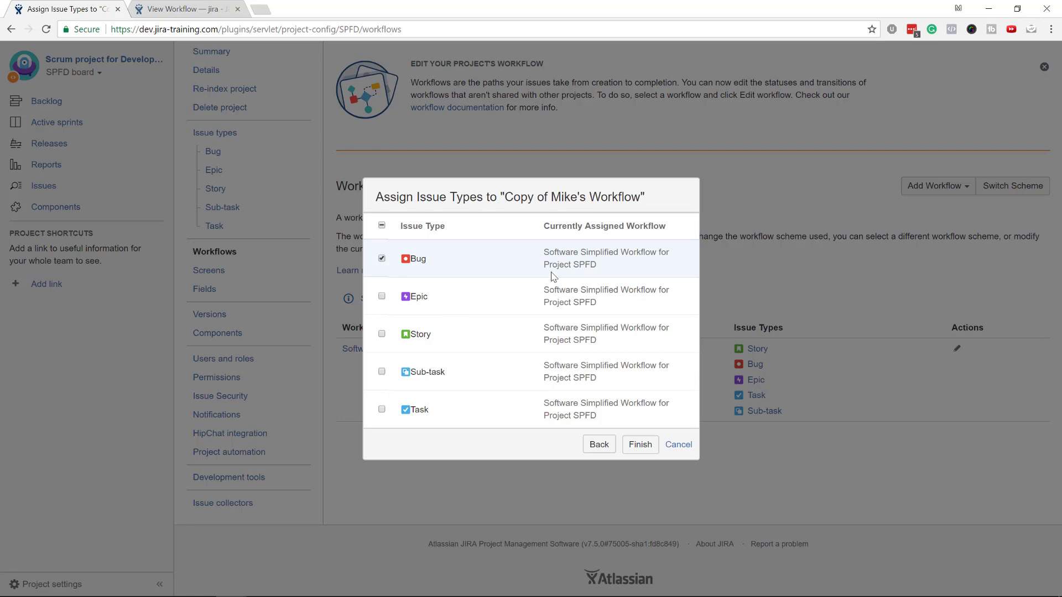
click(640, 446)
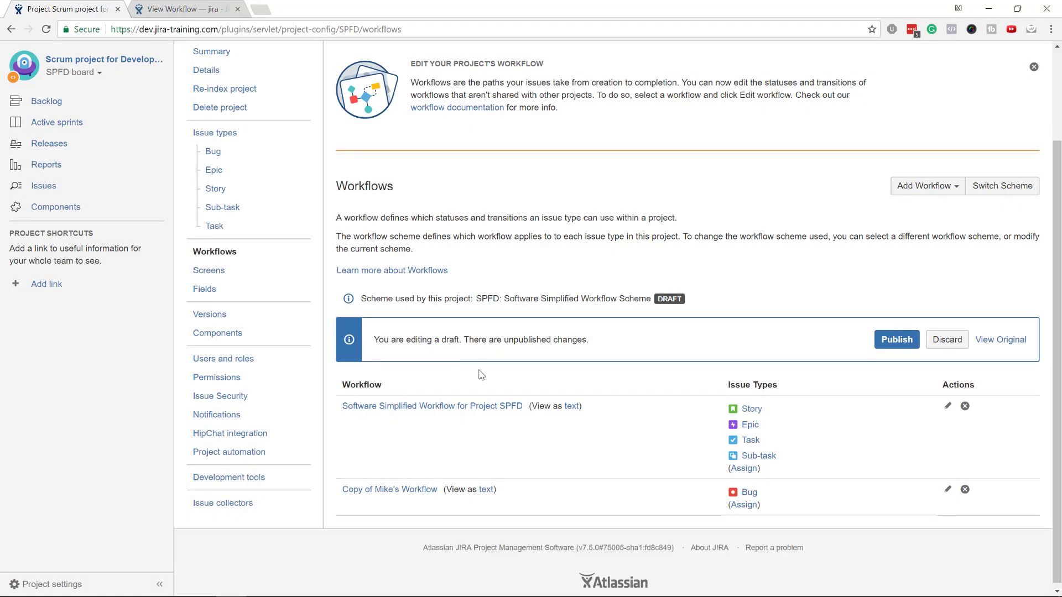
Publish the draft scheme, mapping bug status To Do to Raise CR-2 and Done to Closed, and acknowledge the migration.
click(897, 340)
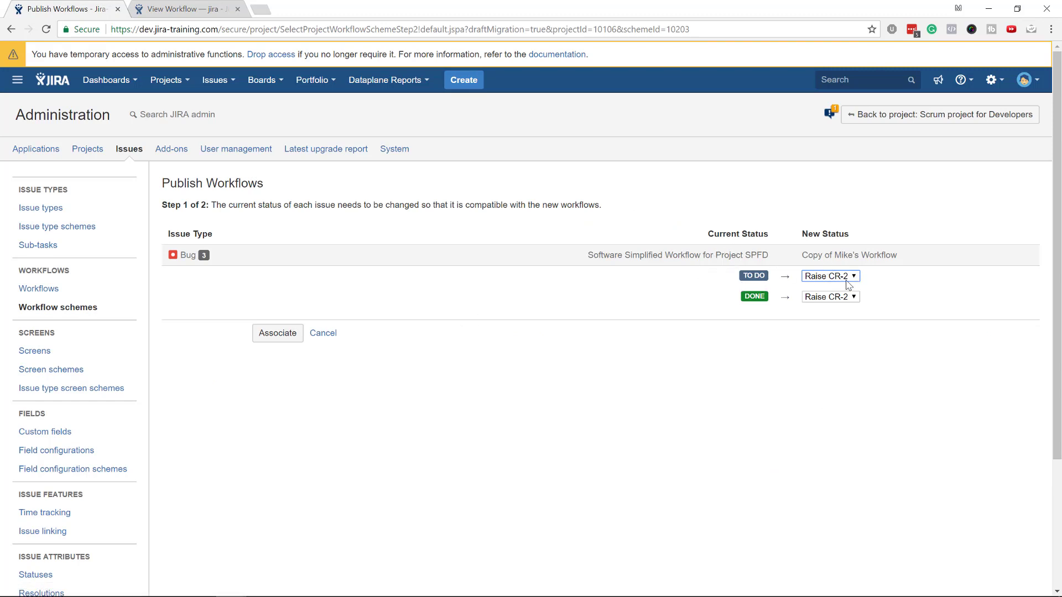
click(854, 299)
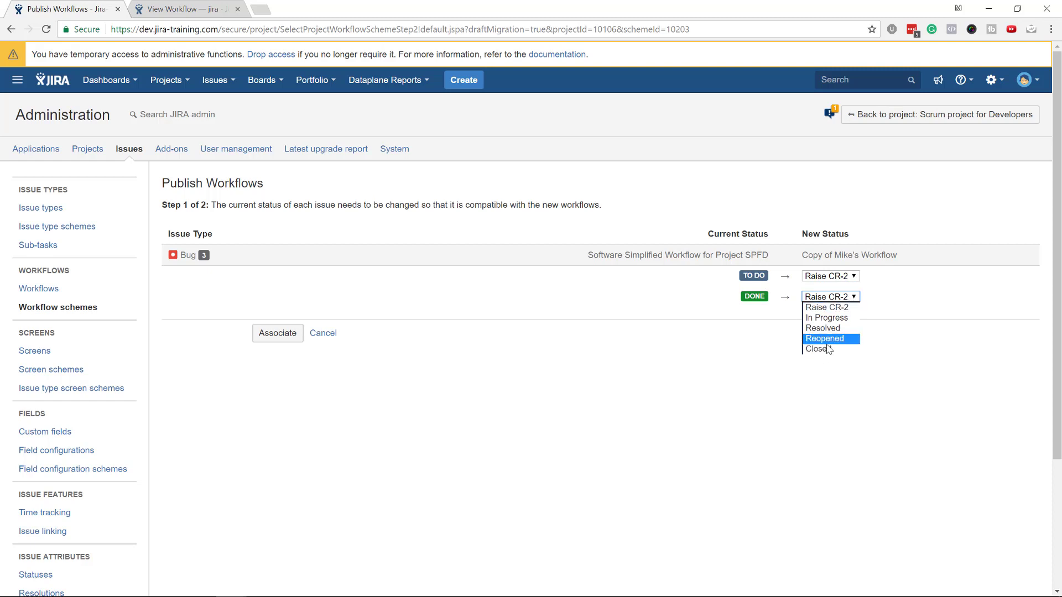
click(829, 341)
click(841, 297)
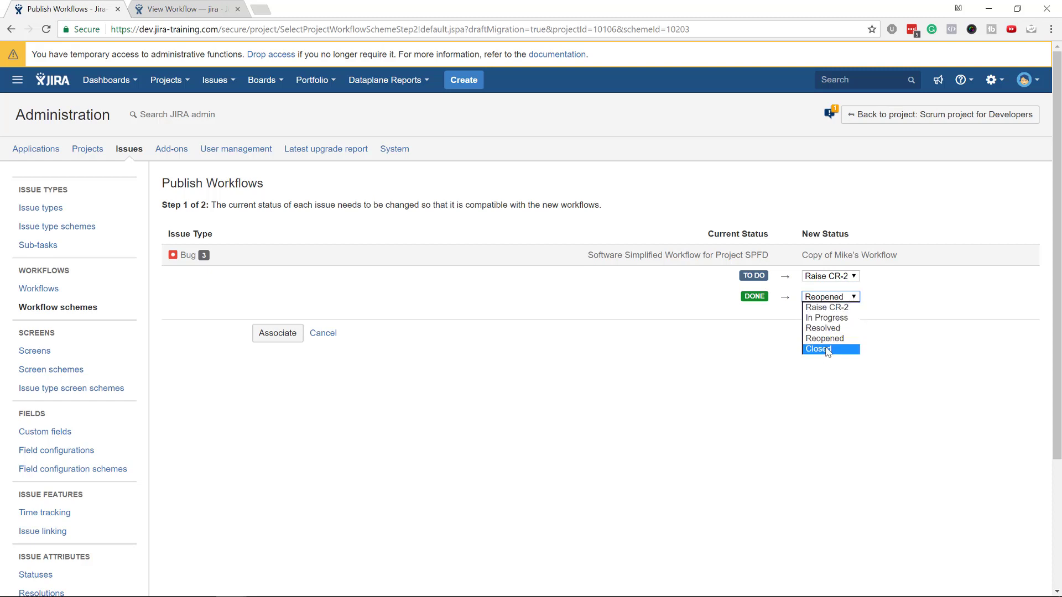
click(829, 349)
click(832, 277)
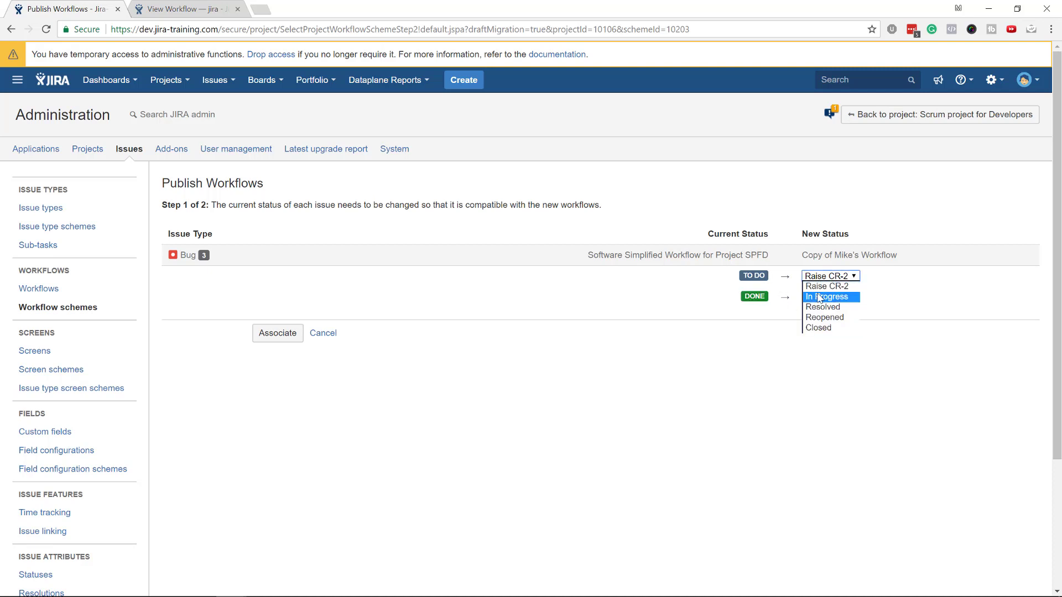
click(831, 287)
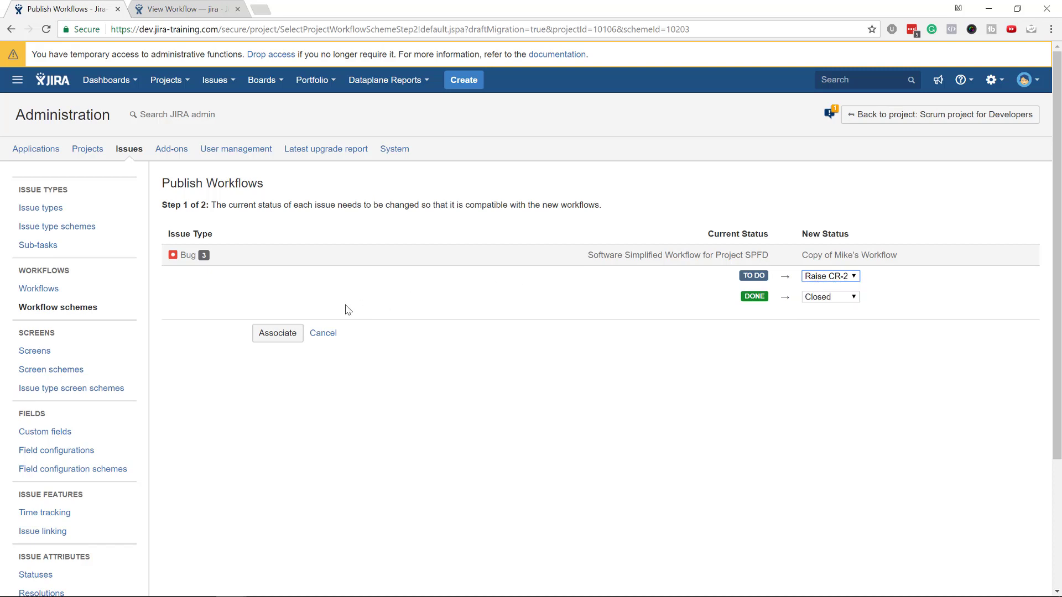
click(270, 335)
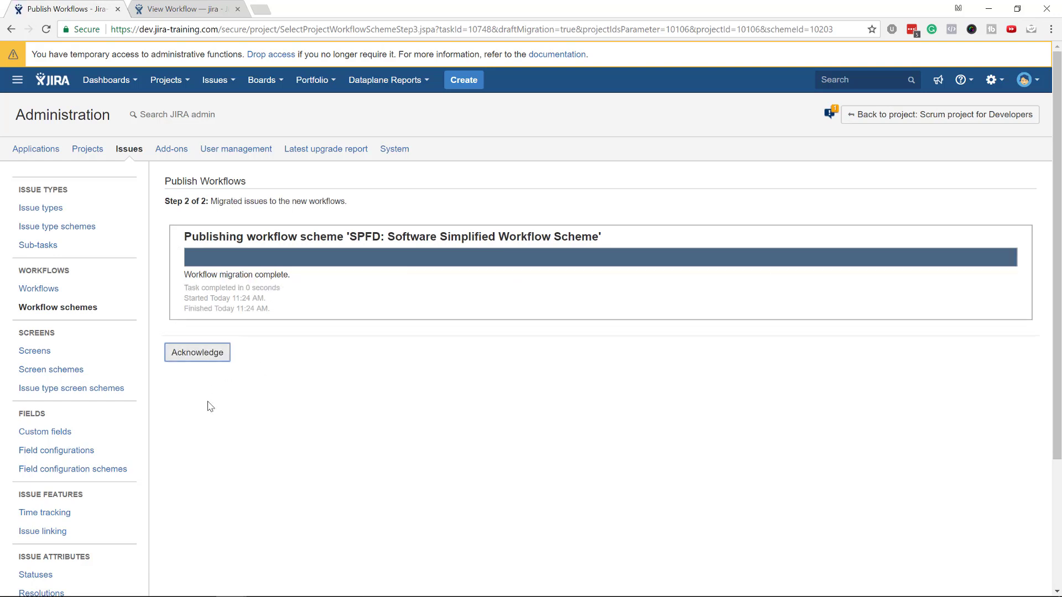
click(212, 360)
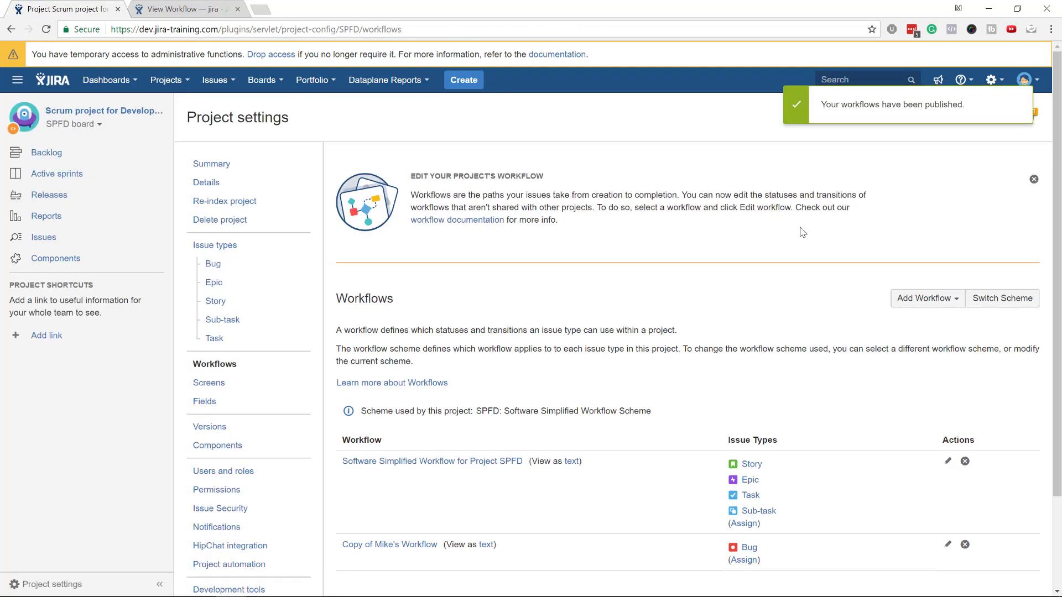
Go to the Scrum project's backlog and open the configuration of the SPFD board.
scroll(592, 409, down, 3)
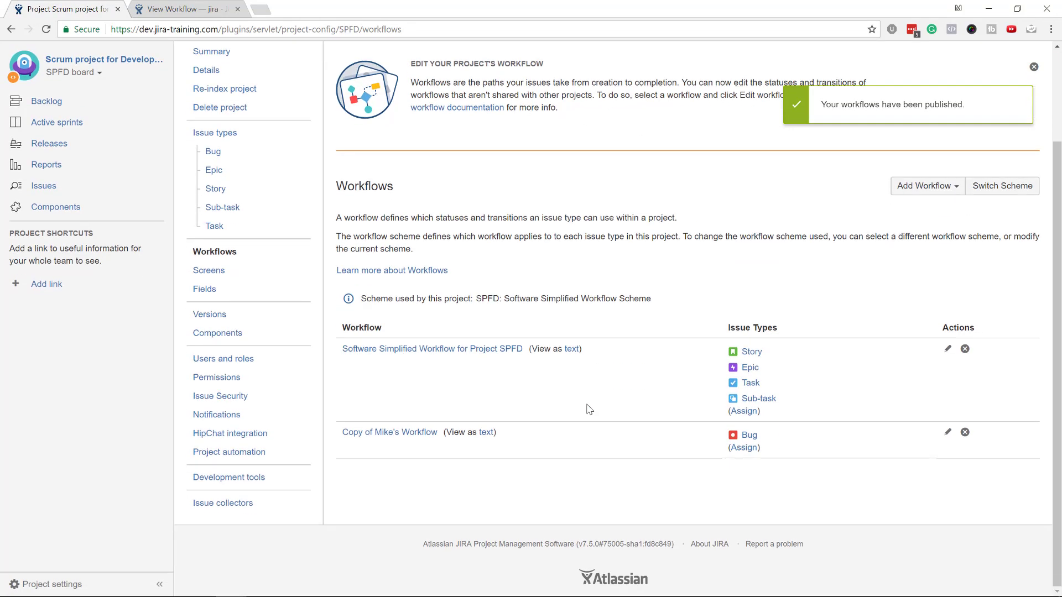
scroll(389, 389, up, 3)
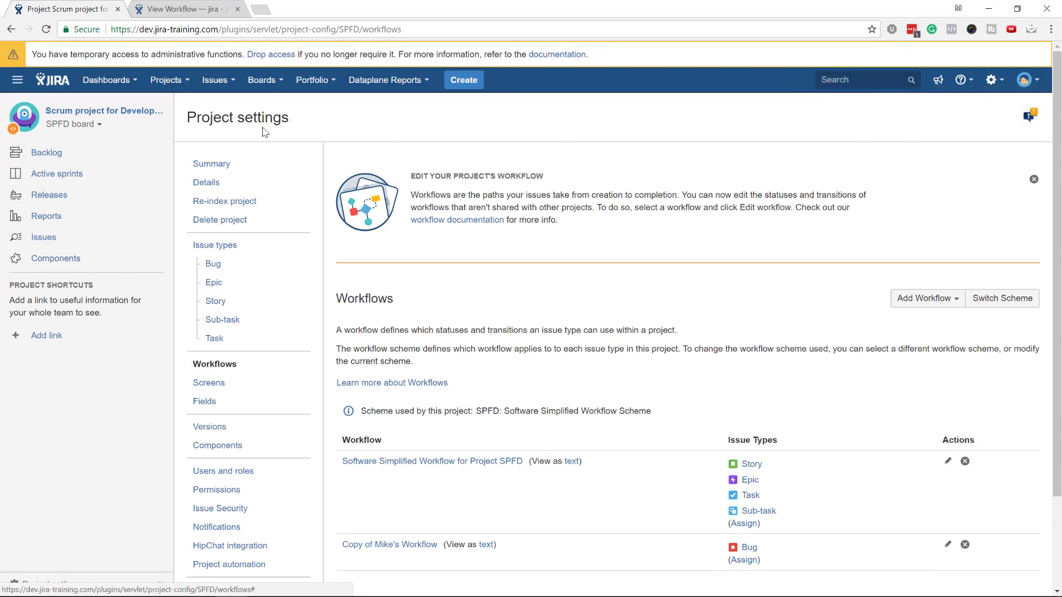
click(46, 152)
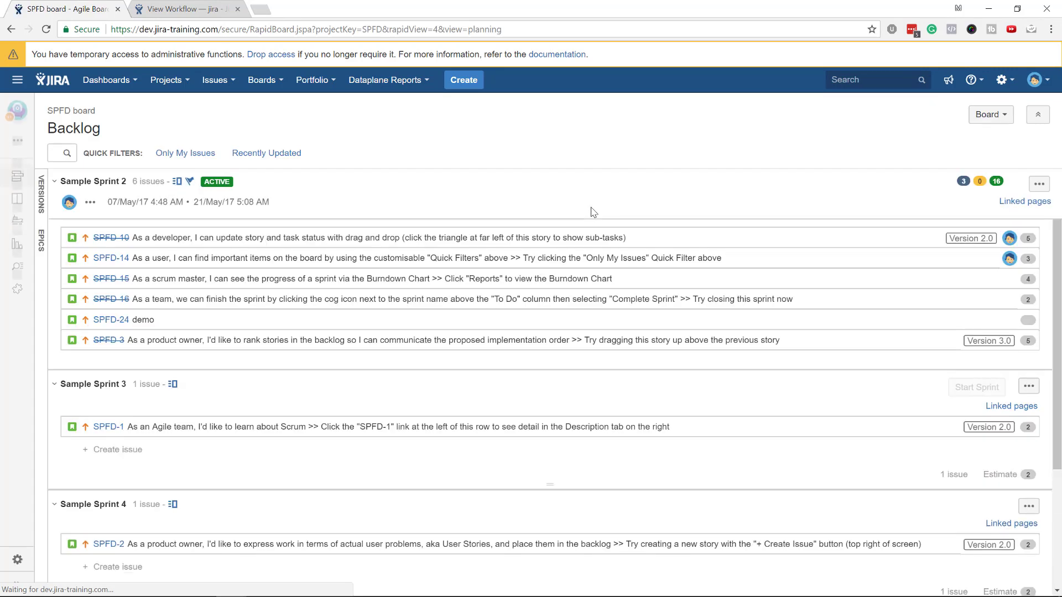
click(993, 115)
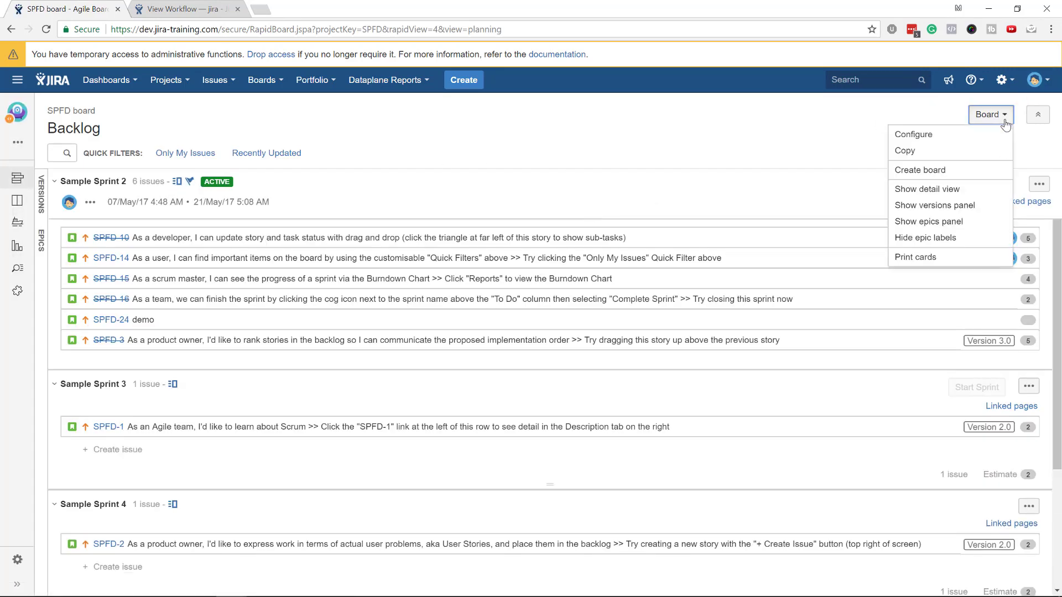
click(965, 130)
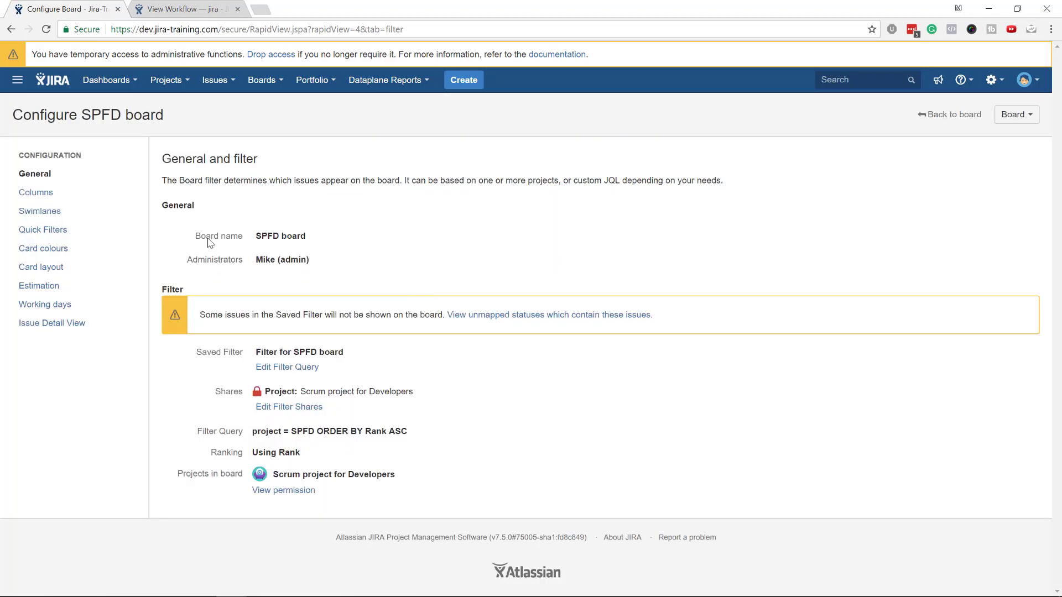
Open the SPFD board's column configuration and examine the mapped and unmapped statuses.
click(38, 193)
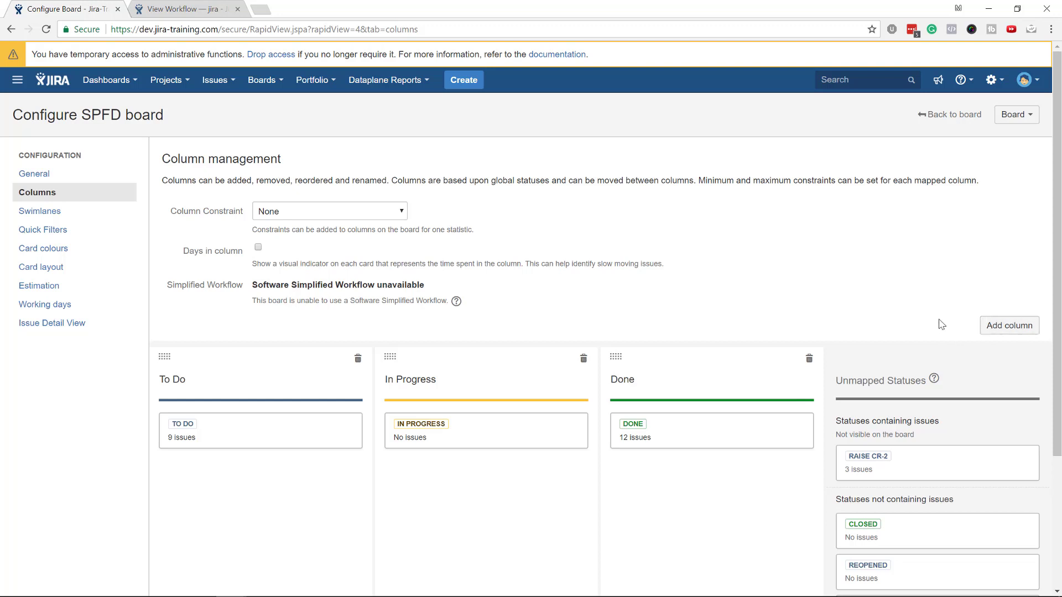
scroll(943, 320, down, 2)
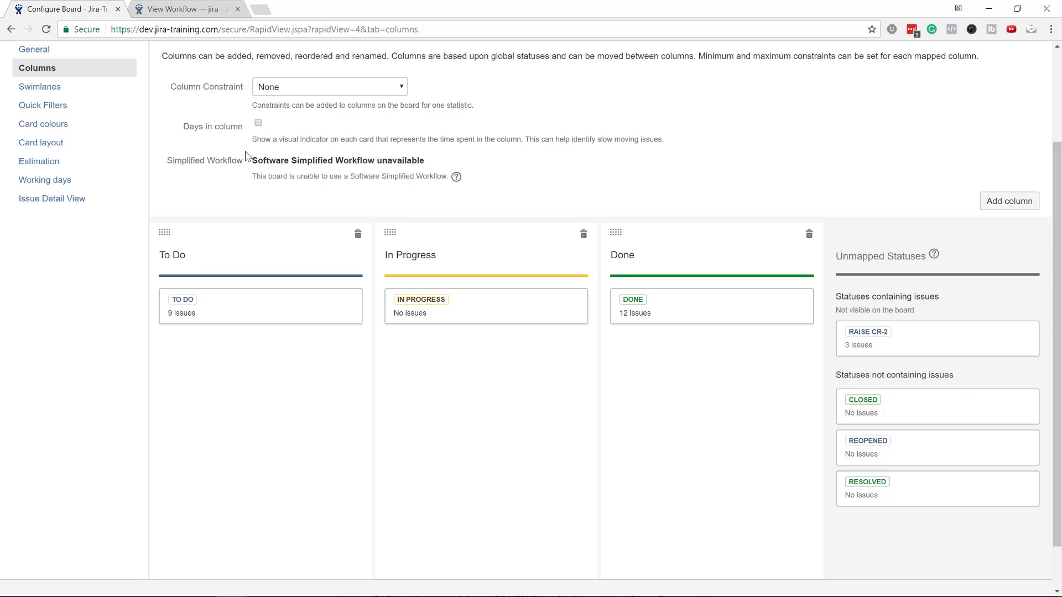
mouse_move(842, 596)
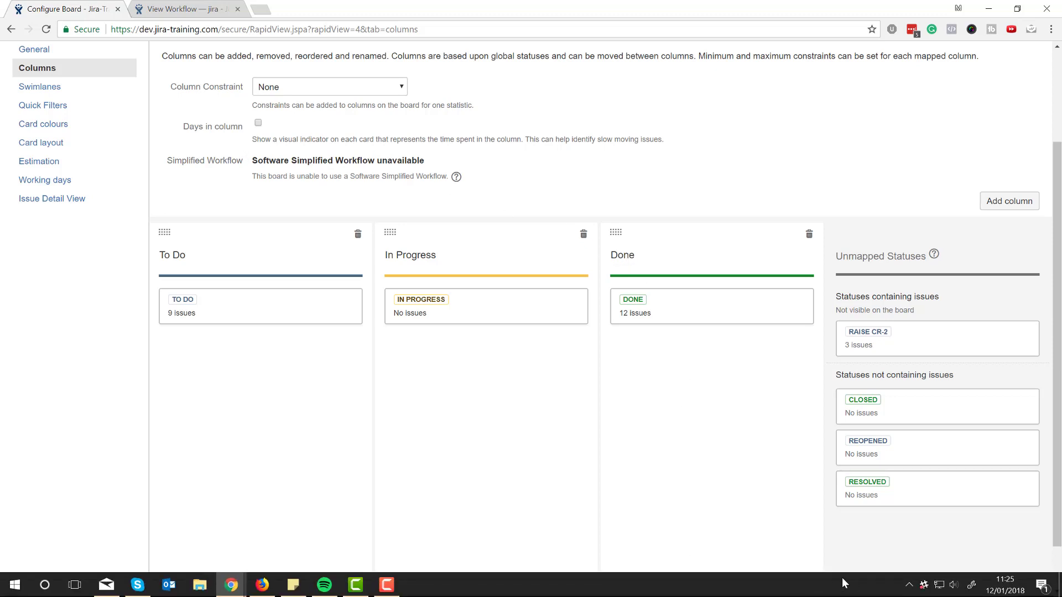
click(387, 585)
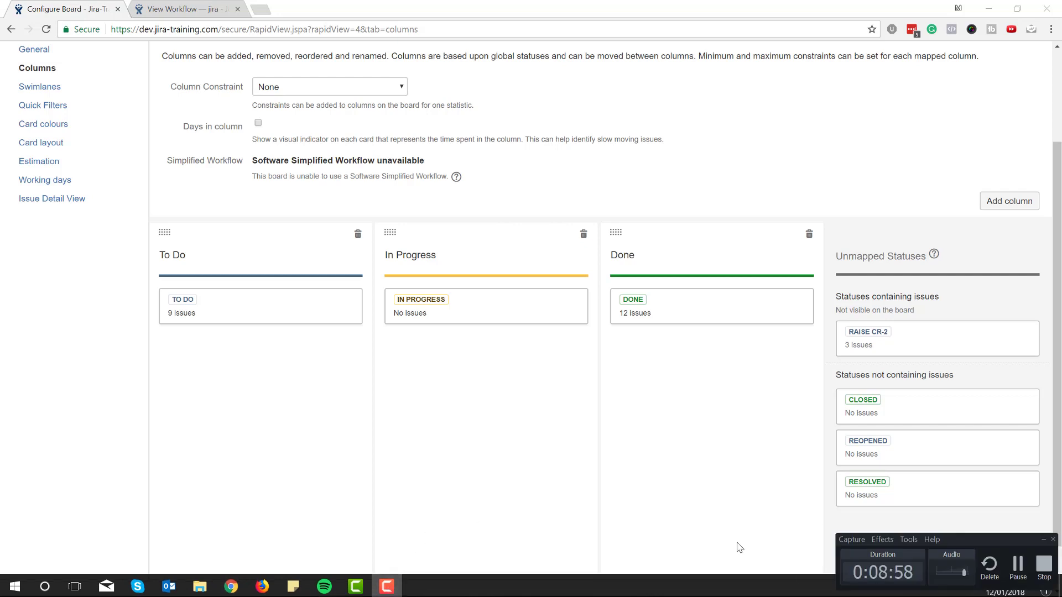
click(692, 502)
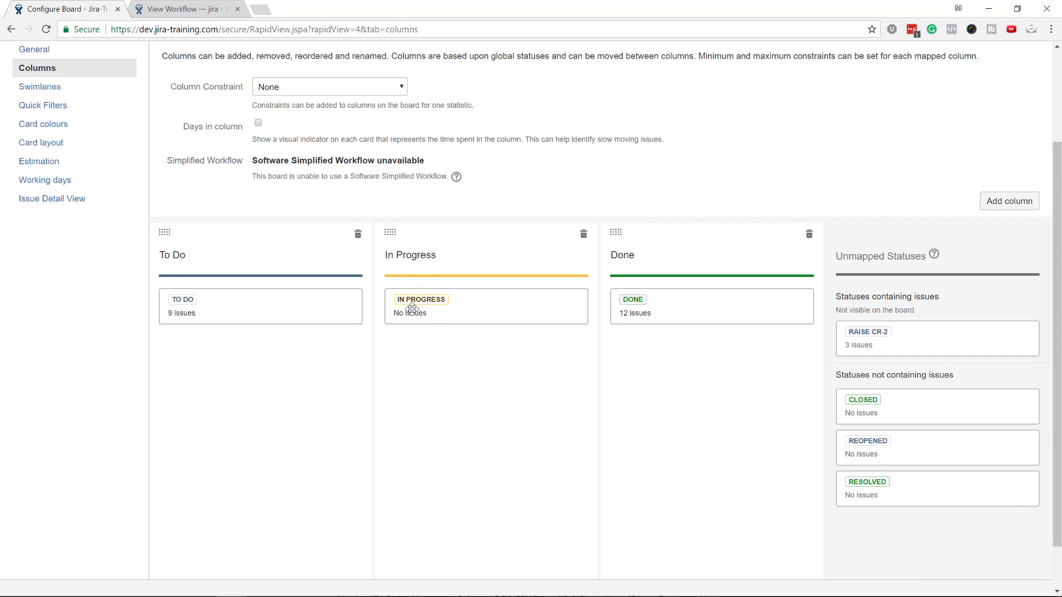
Leave the board configuration and open the workflow settings of the Scrum project.
scroll(409, 375, down, 1)
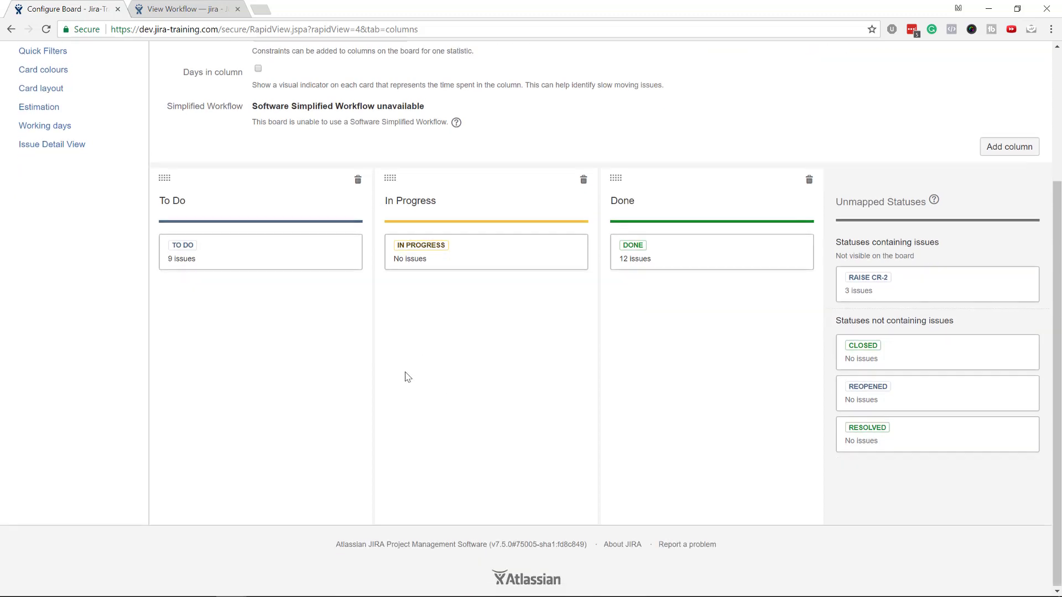
scroll(404, 375, up, 3)
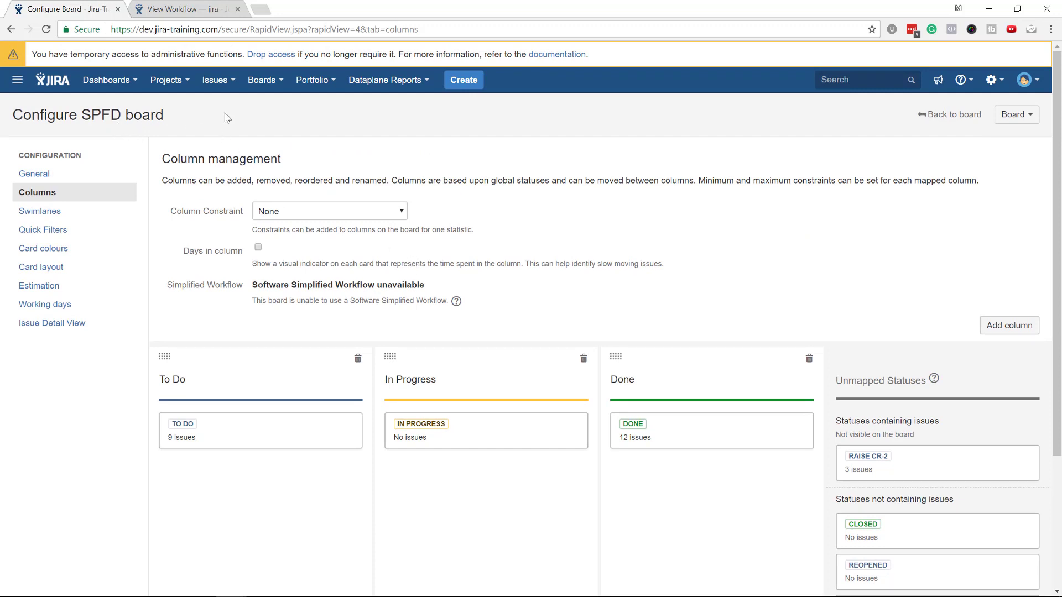
click(950, 115)
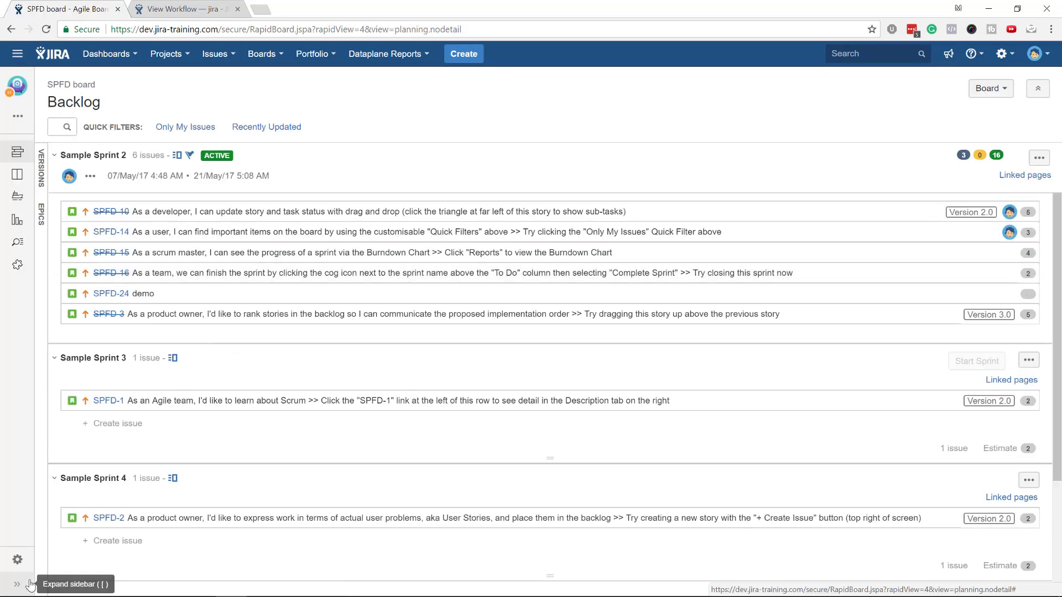
click(17, 560)
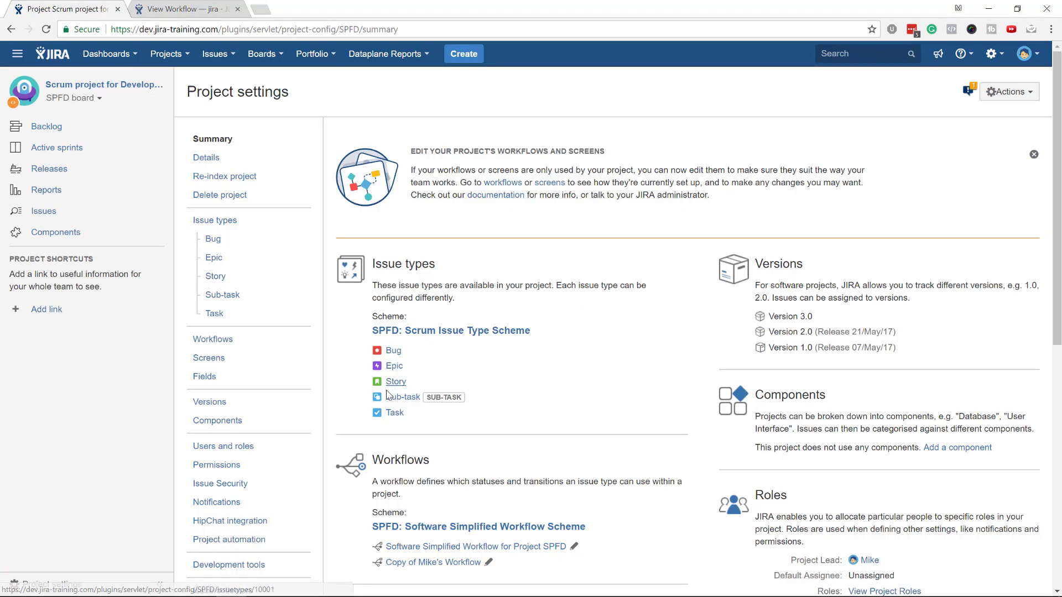
click(243, 339)
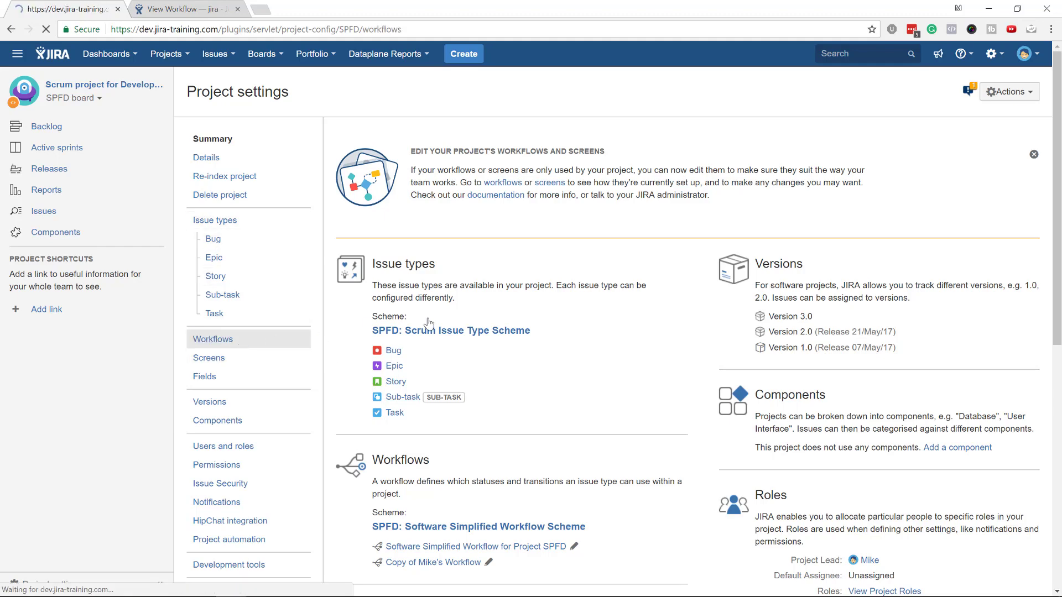
scroll(532, 386, down, 3)
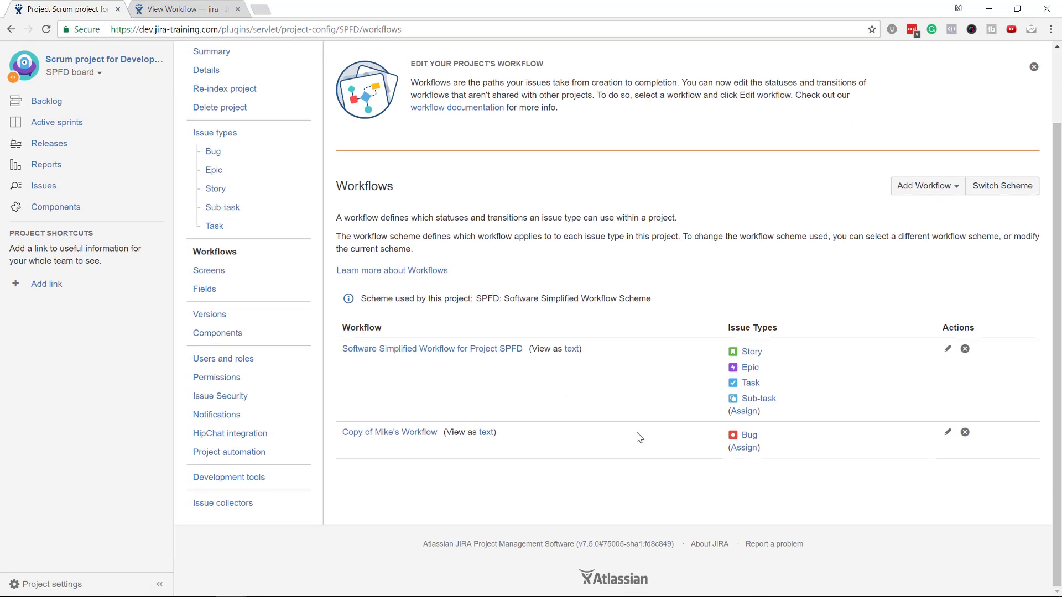
Open the workflow assigned to the Bug issue type for editing, entering the administrator password to validate access.
click(949, 432)
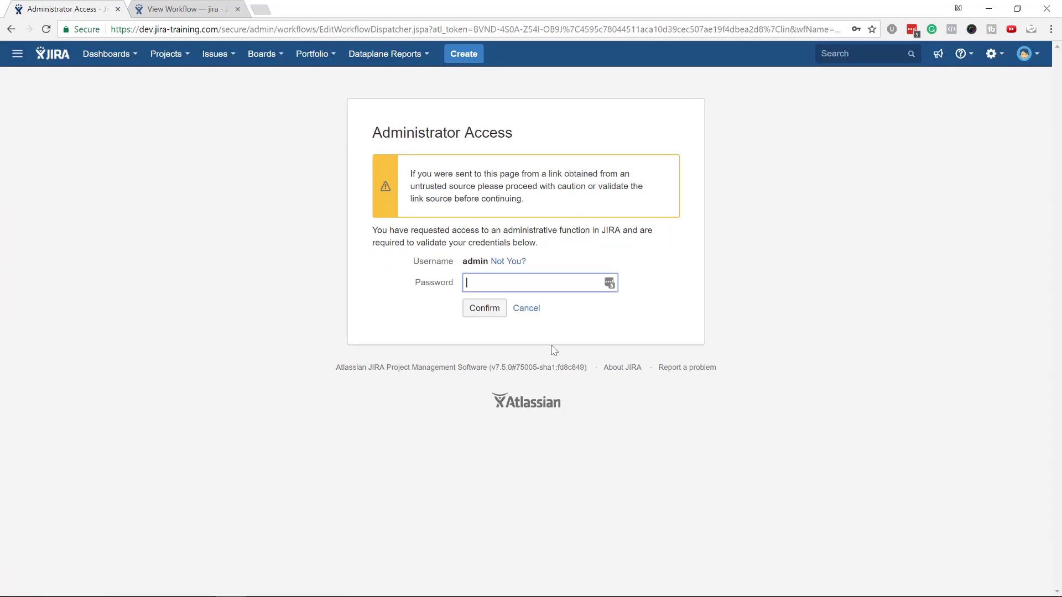
click(609, 283)
click(450, 343)
click(485, 308)
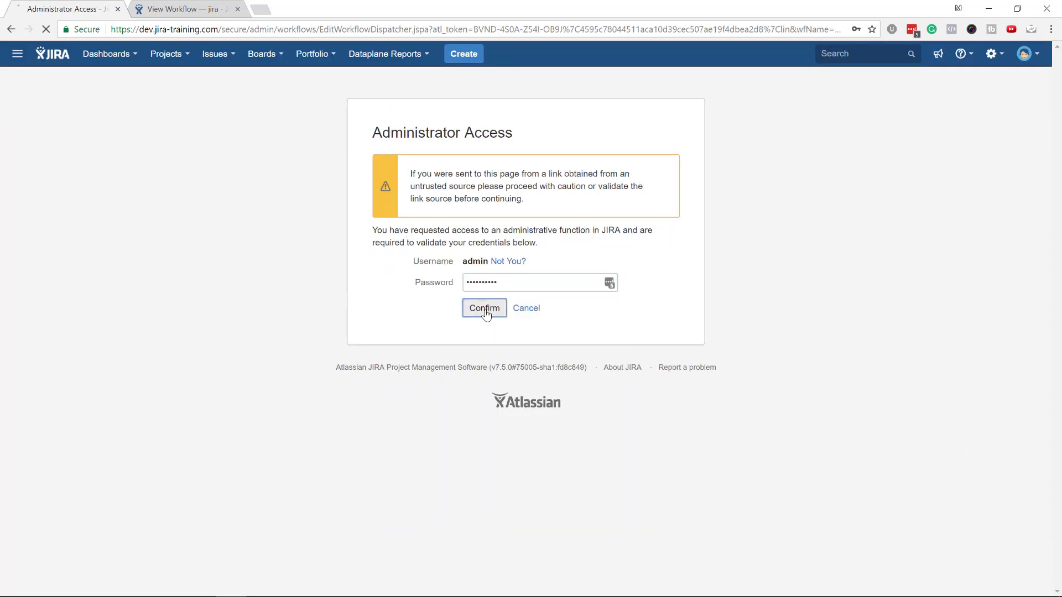
Start adding a new status named Review to the draft workflow, without allowing all statuses to transition to it.
scroll(369, 362, down, 4)
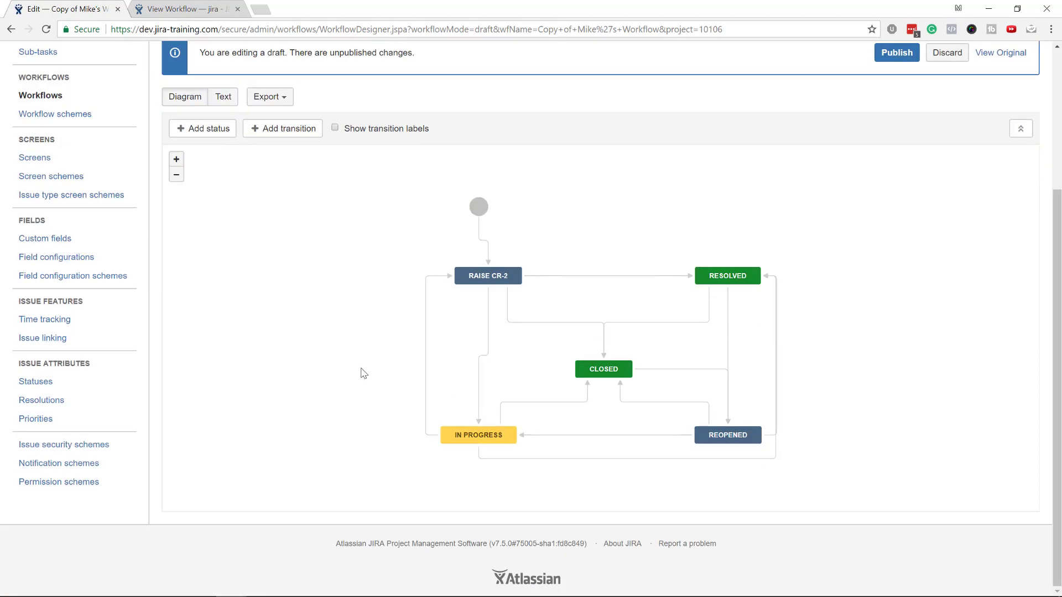
scroll(663, 293, up, 4)
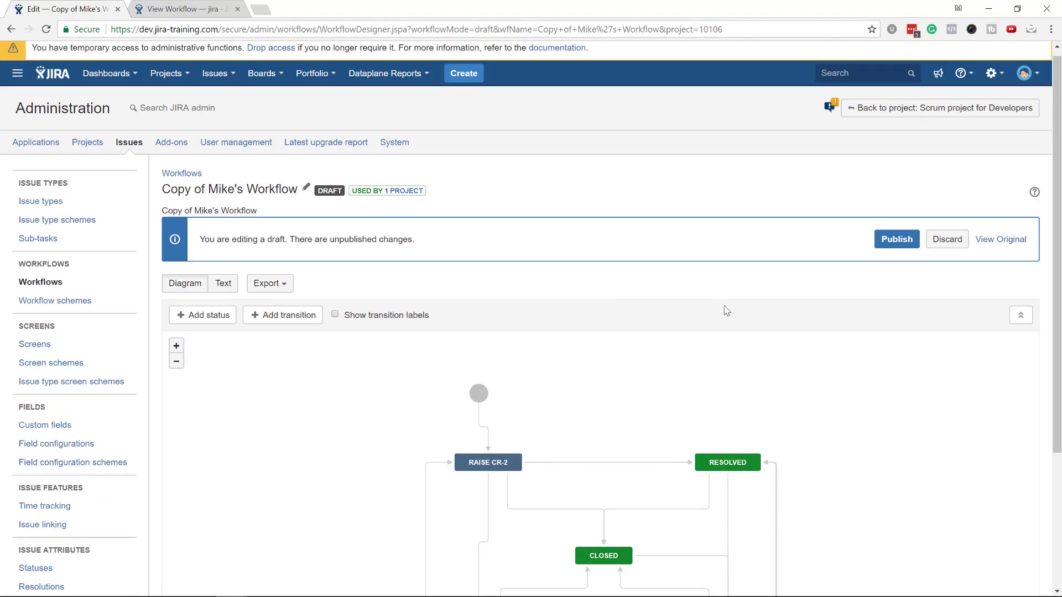
scroll(508, 292, down, 1)
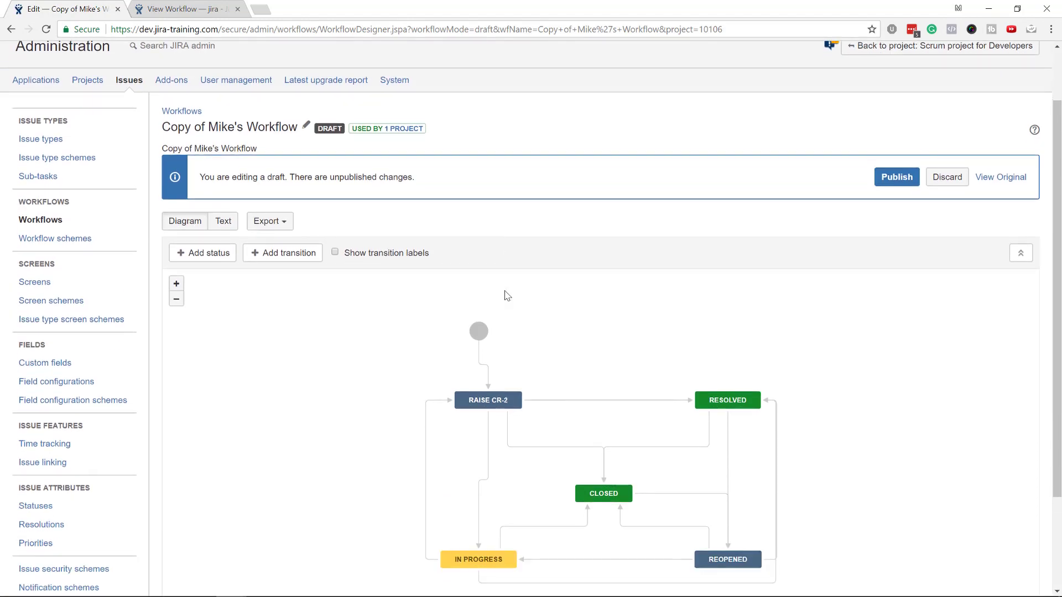
scroll(387, 277, down, 3)
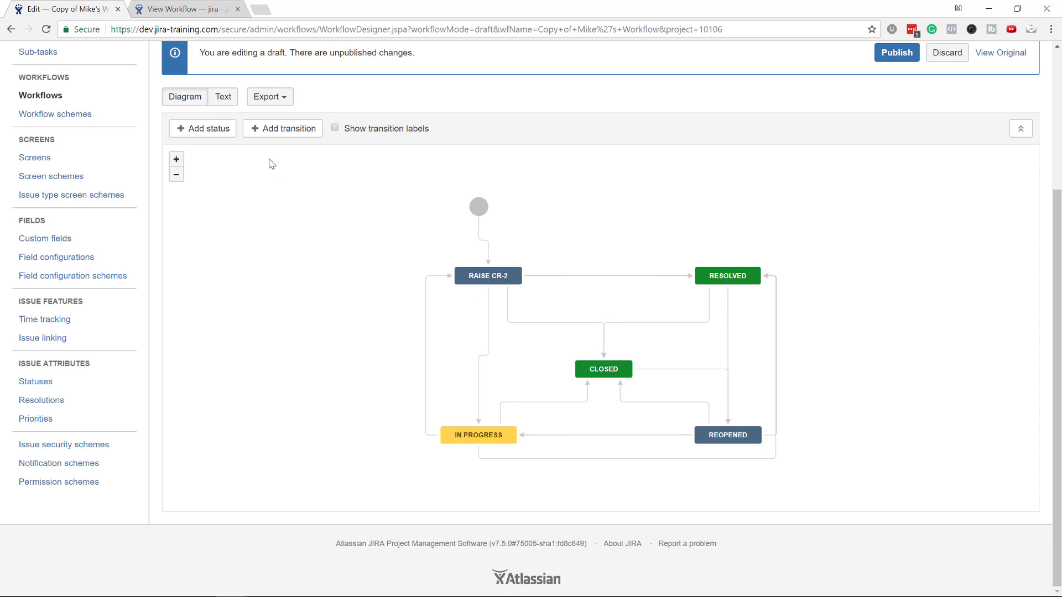
click(213, 133)
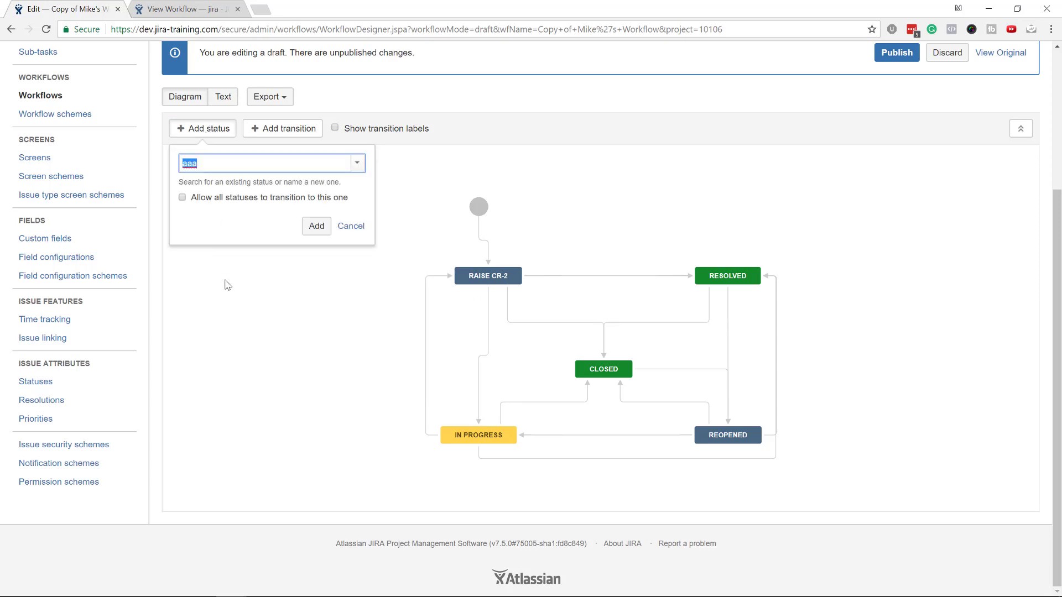
click(358, 163)
drag(357, 198, 248, 158)
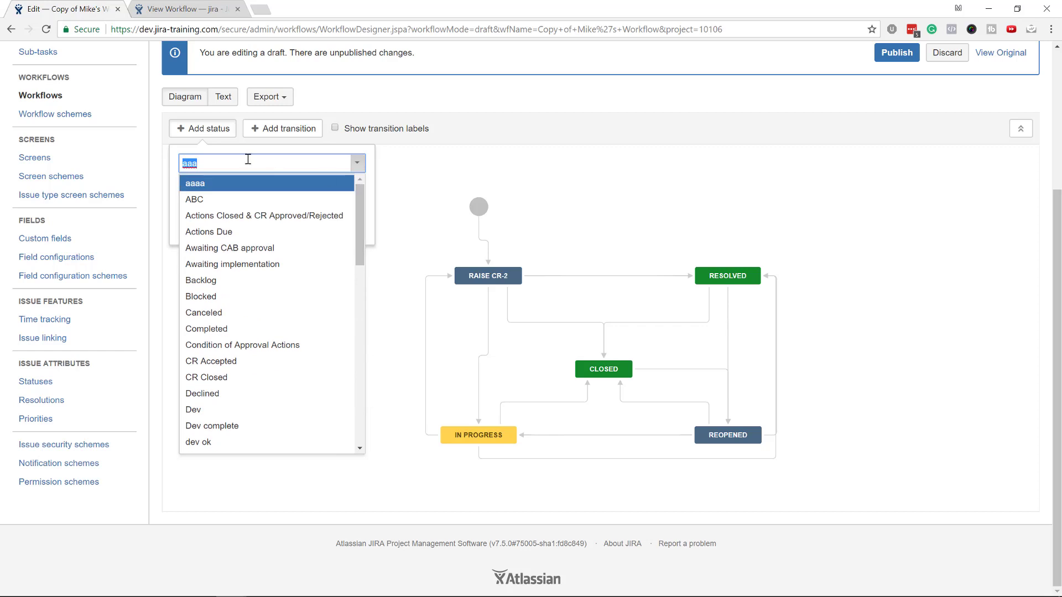
text(Rev)
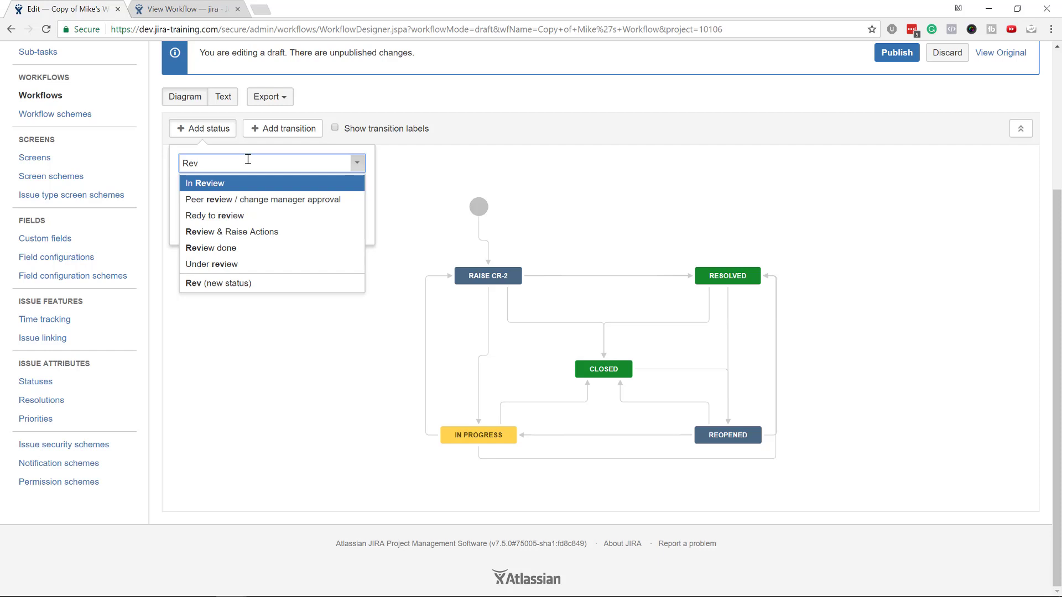
text(iew)
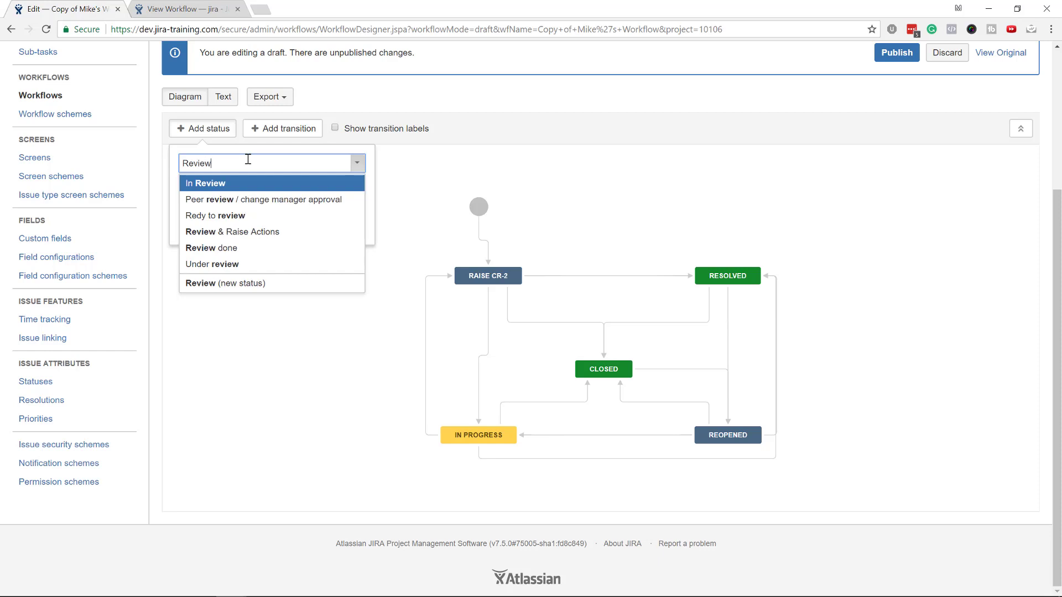
click(228, 284)
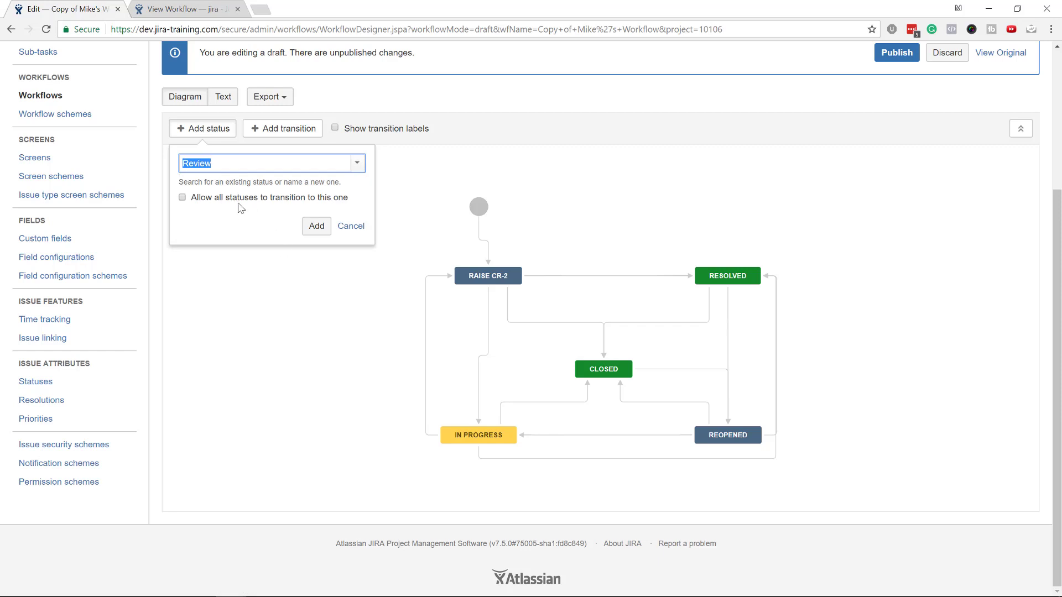
click(316, 227)
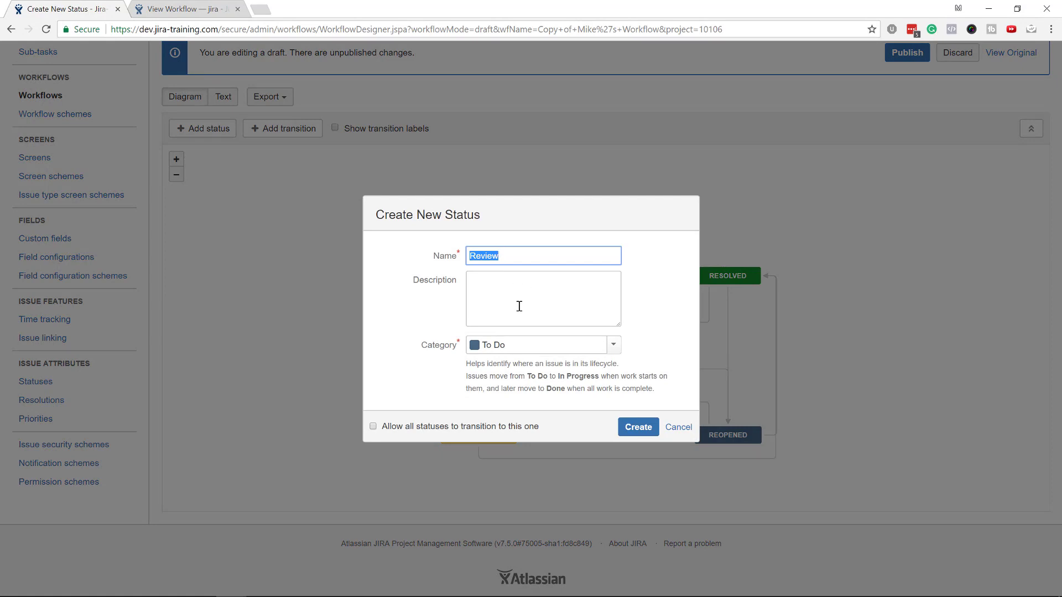
Create the Review status in the To Do category and place it in the empty area left of the workflow diagram.
click(615, 349)
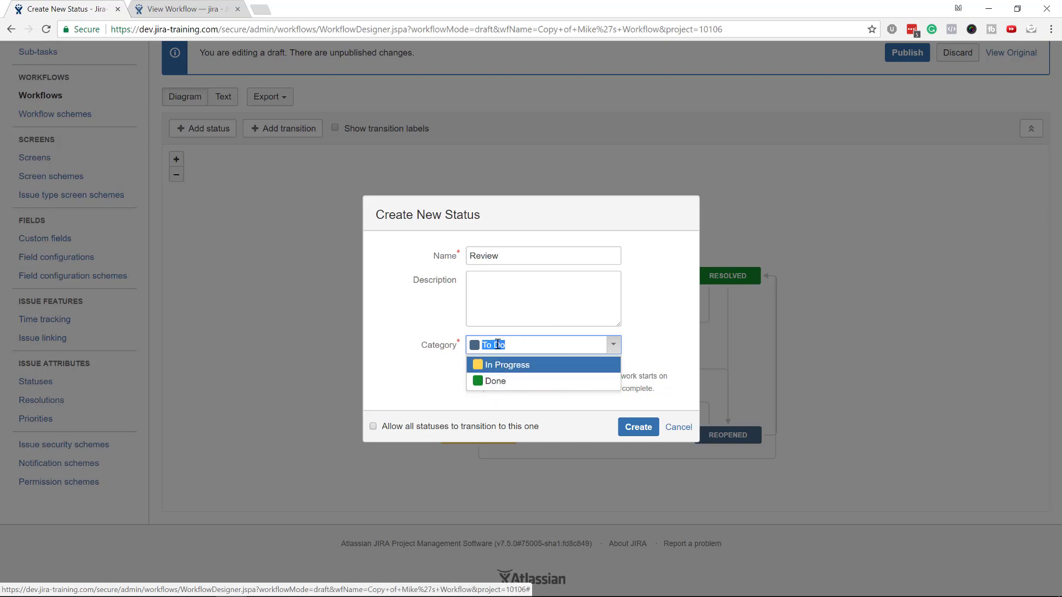
click(525, 351)
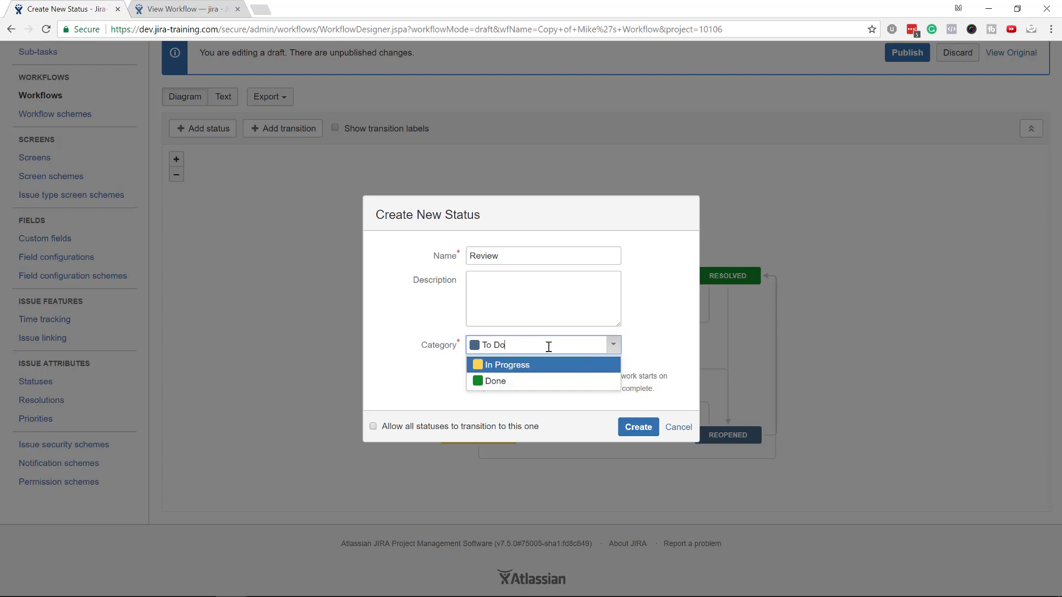
click(689, 331)
click(638, 427)
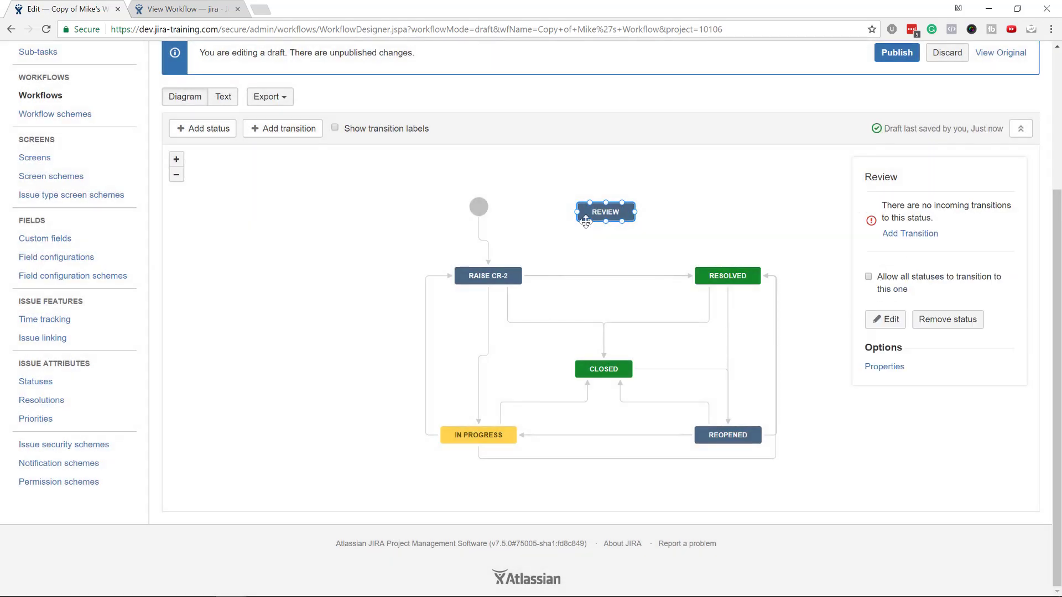
drag(601, 212, 334, 247)
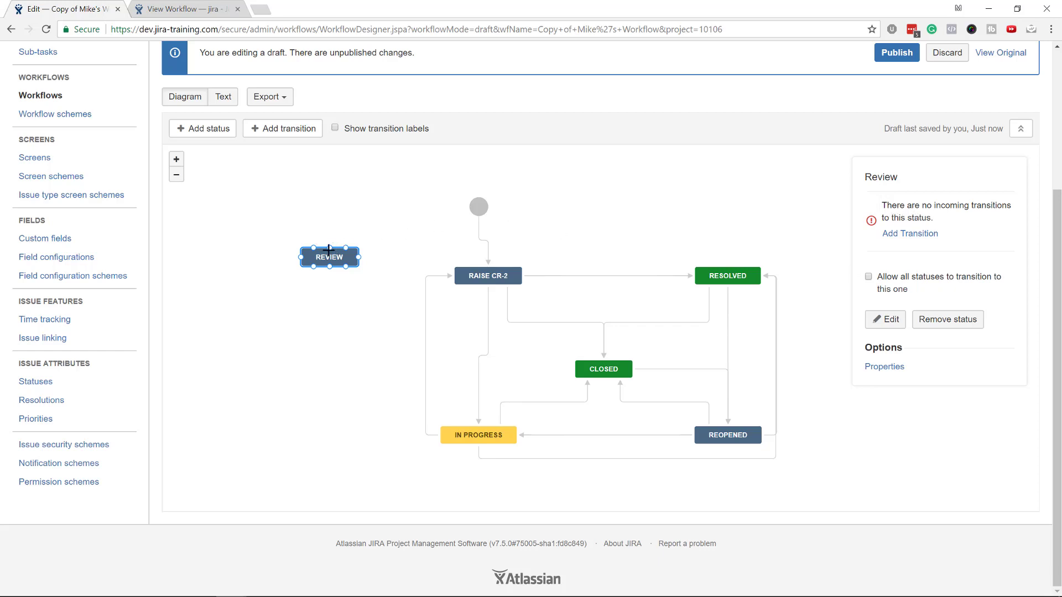
drag(331, 260, 326, 319)
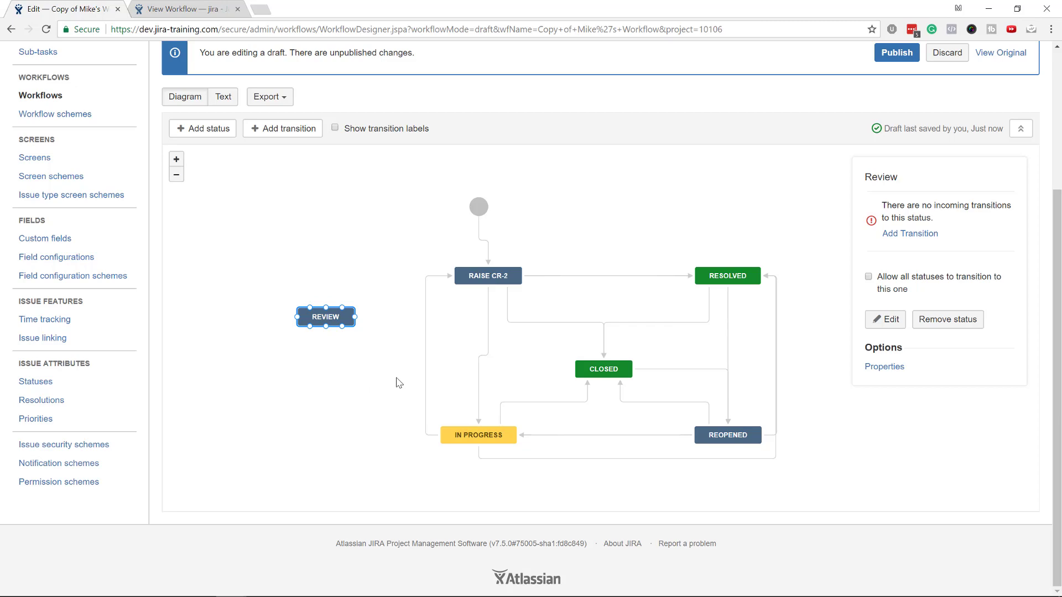
Publish the draft workflow, saving a backup copy under the suggested name.
scroll(786, 251, up, 4)
click(896, 245)
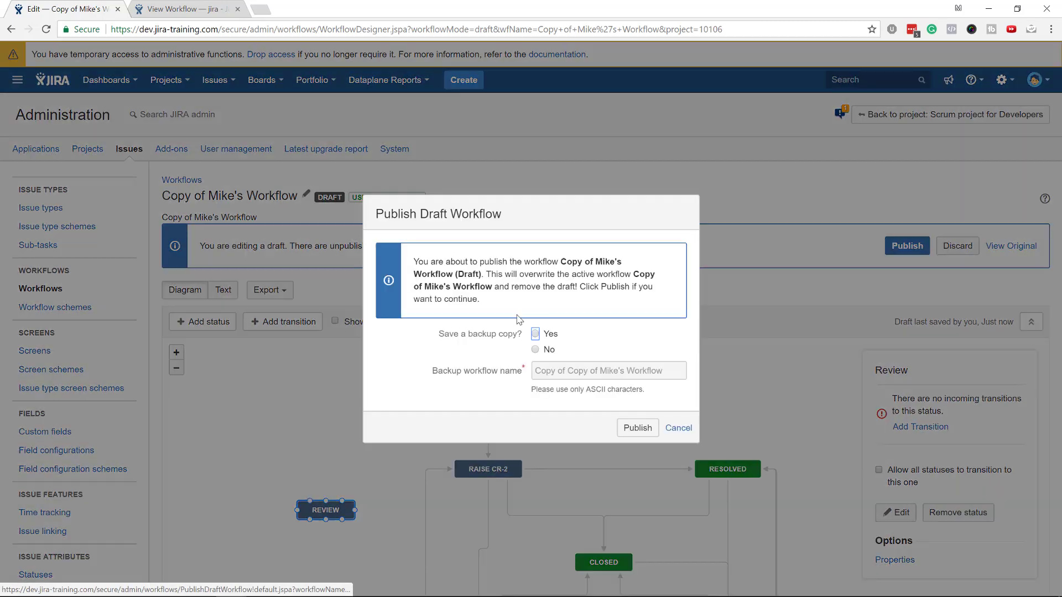
click(535, 334)
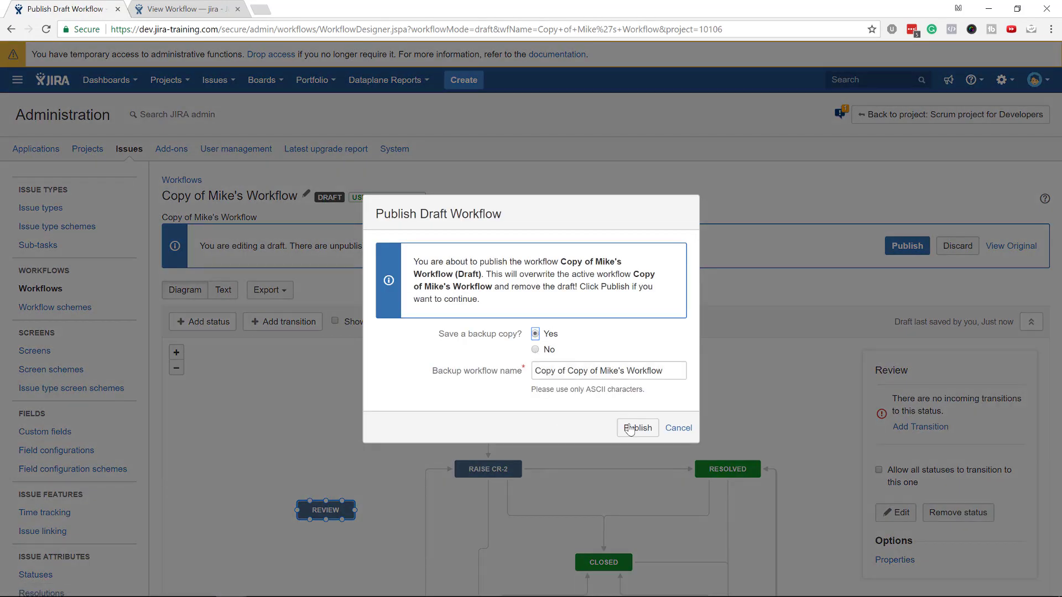
click(630, 430)
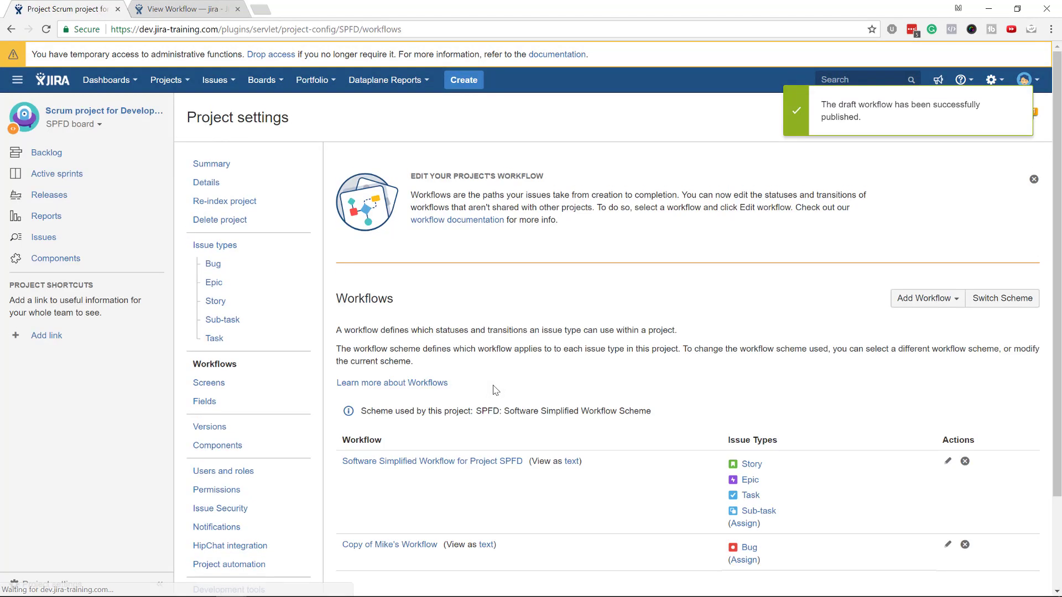
Reopen the workflow assigned to the Bug issue type for editing and remove its Review status with the related transitions.
scroll(496, 390, down, 3)
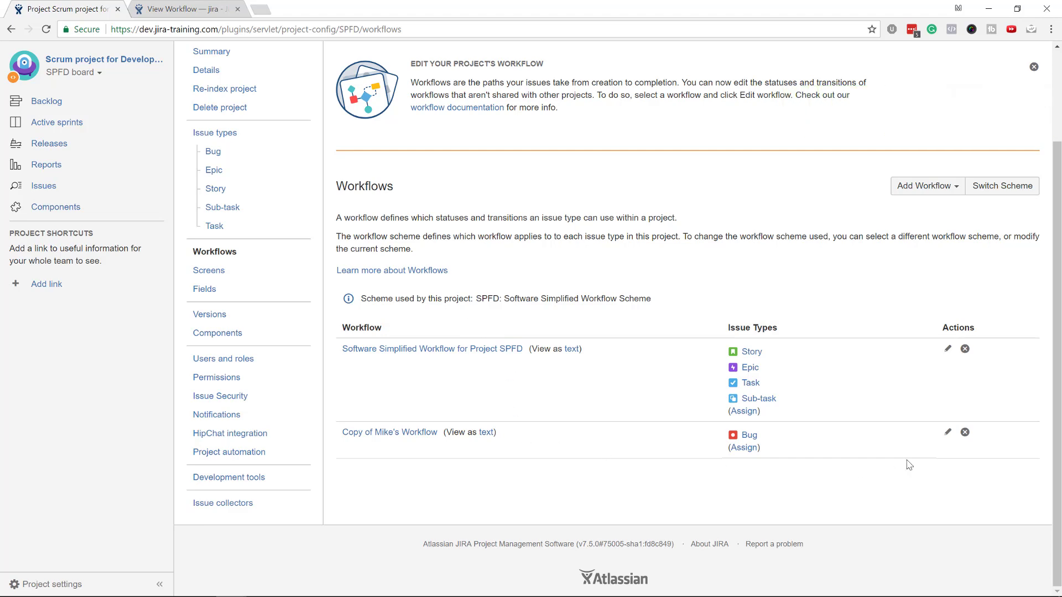
click(947, 433)
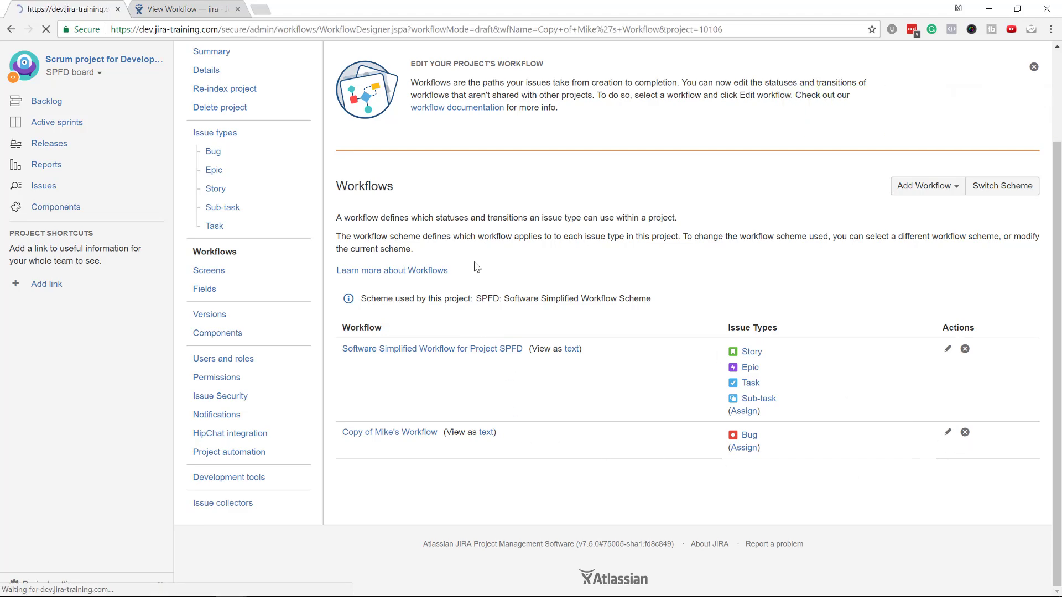
scroll(339, 366, down, 4)
click(368, 313)
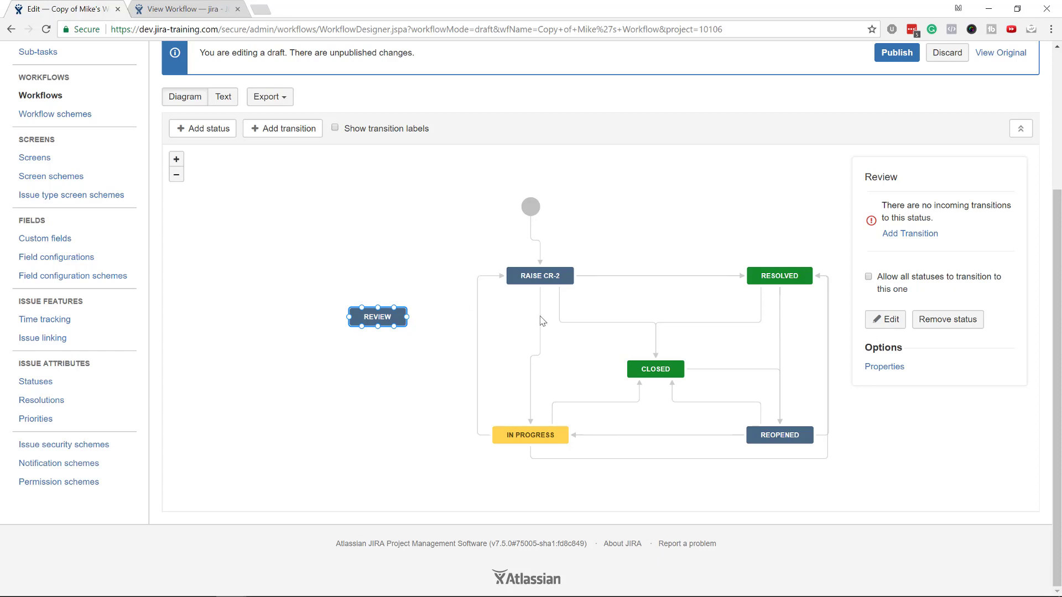
click(948, 319)
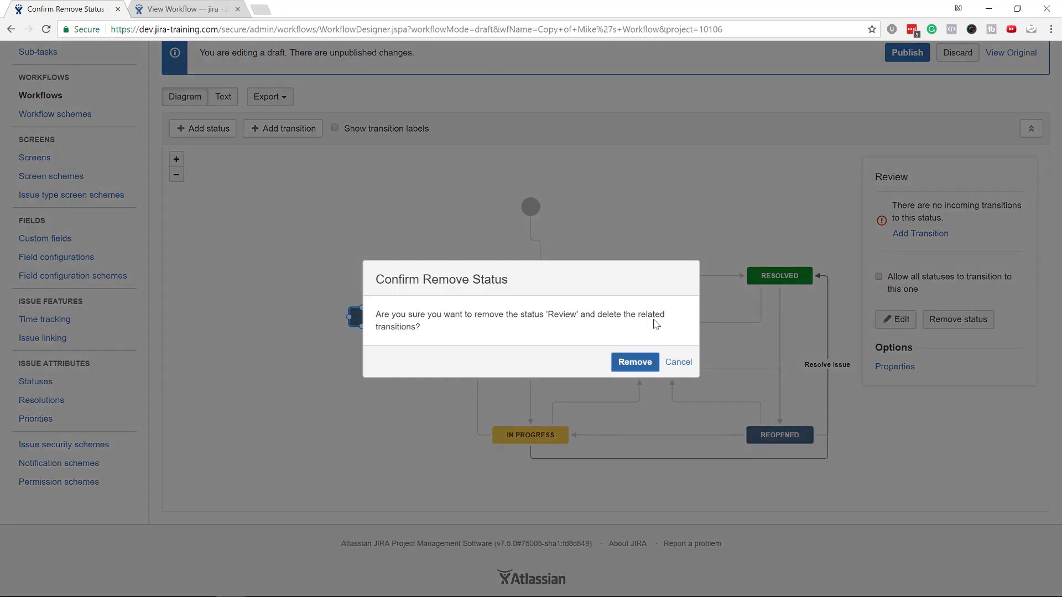
click(635, 363)
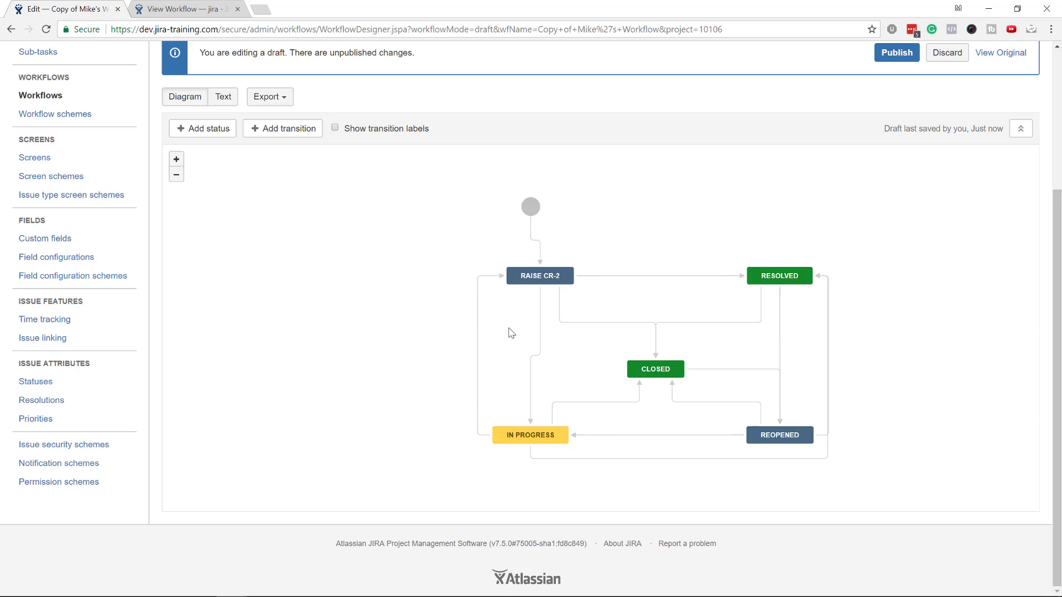
Publish the draft workflow without the Review status, saving a backup copy under the suggested name.
click(538, 275)
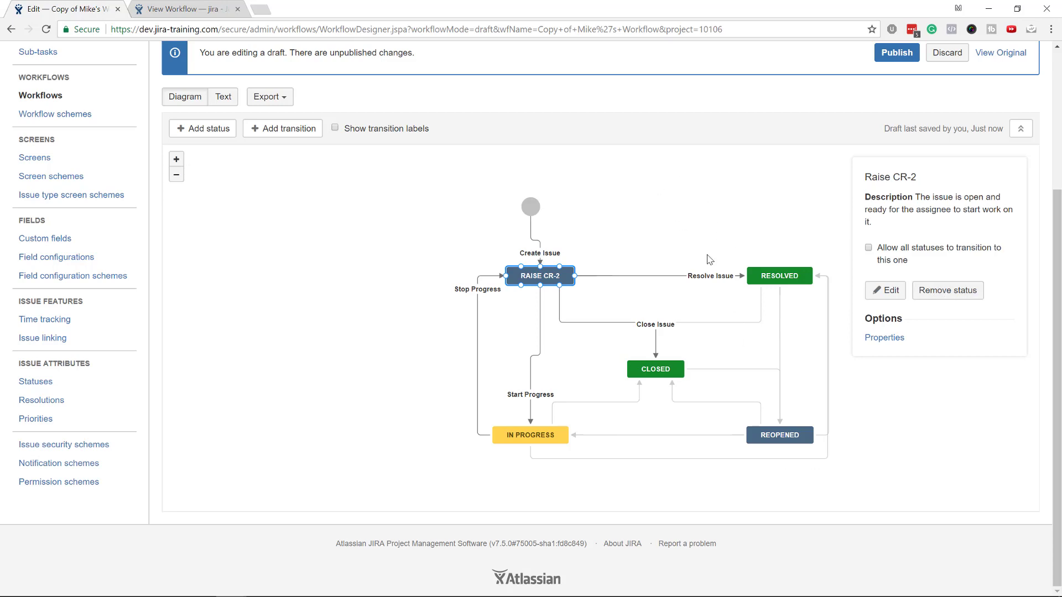
scroll(802, 221, up, 4)
click(907, 245)
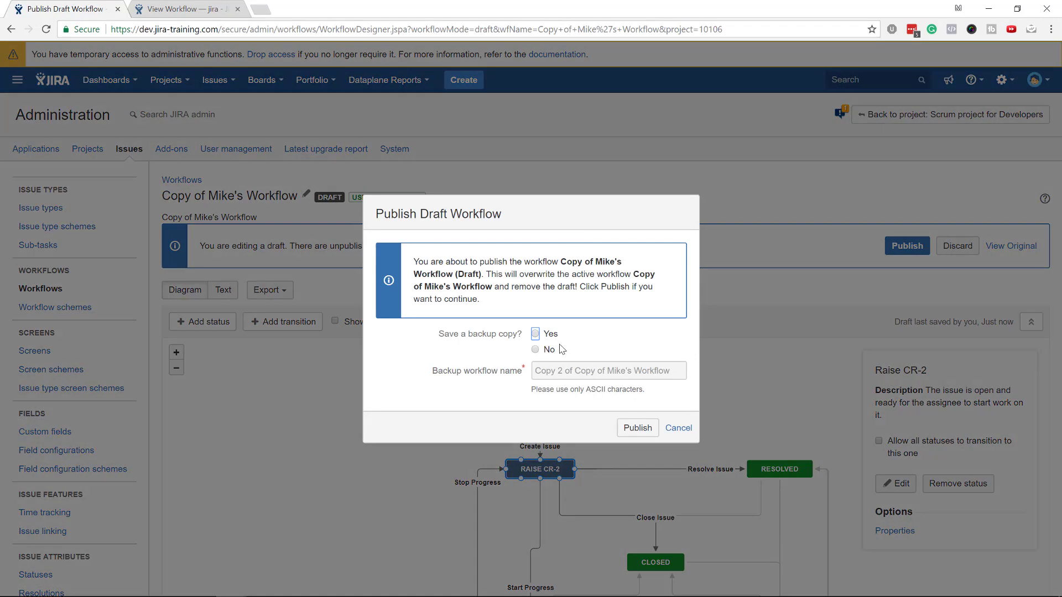
click(545, 334)
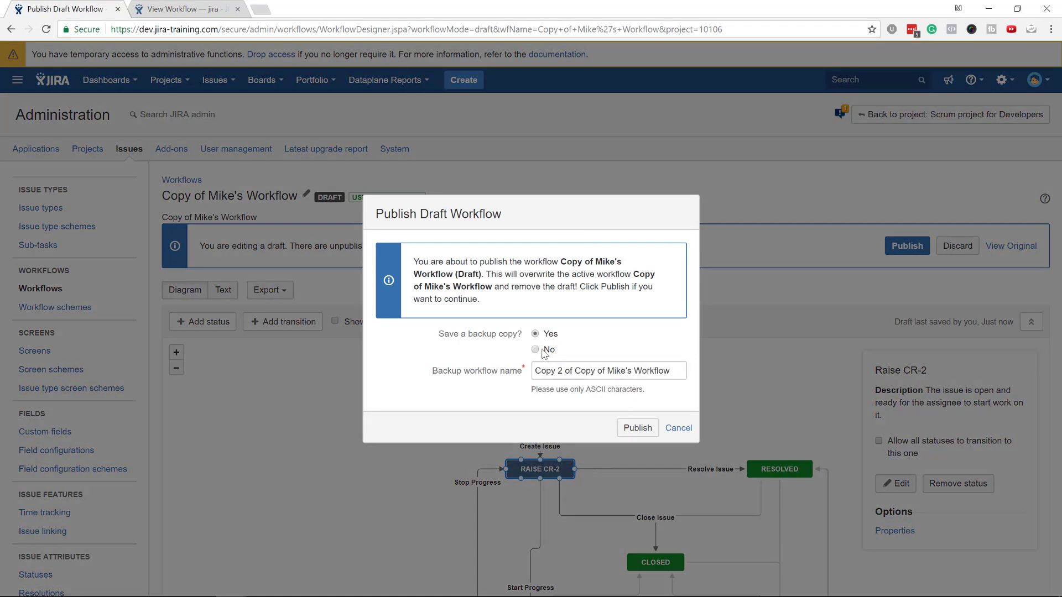
click(637, 428)
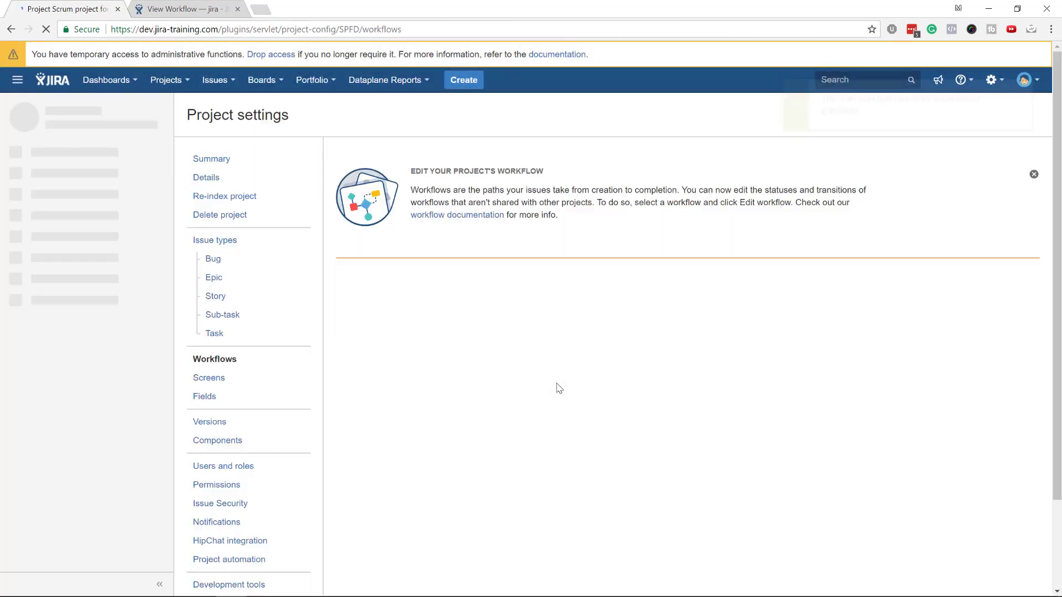
Edit the Bug issue type's workflow again and remove the Closed status together with its related transitions.
scroll(958, 490, down, 2)
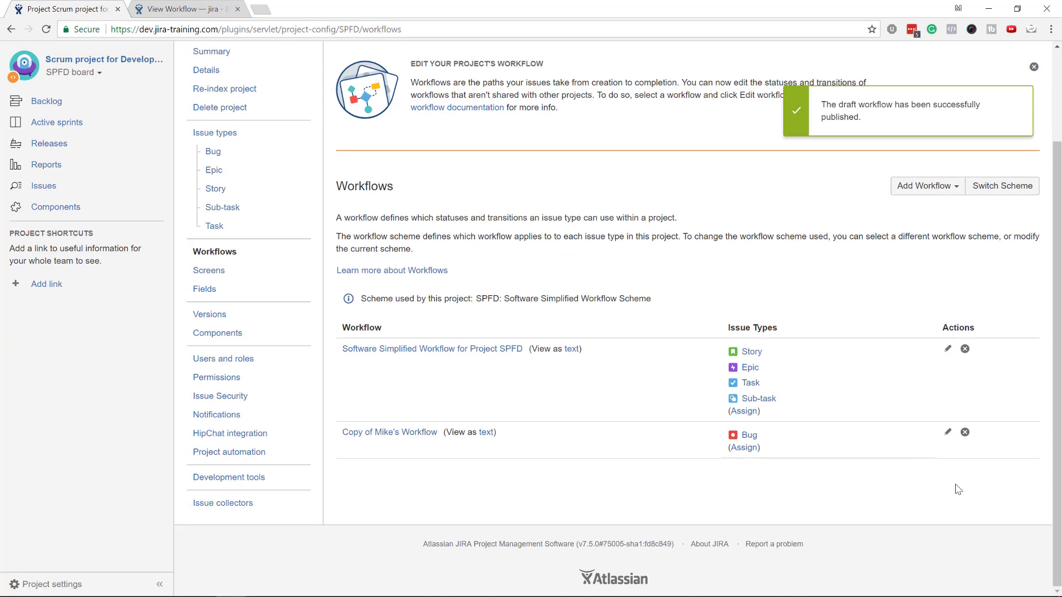
click(948, 433)
scroll(587, 391, down, 2)
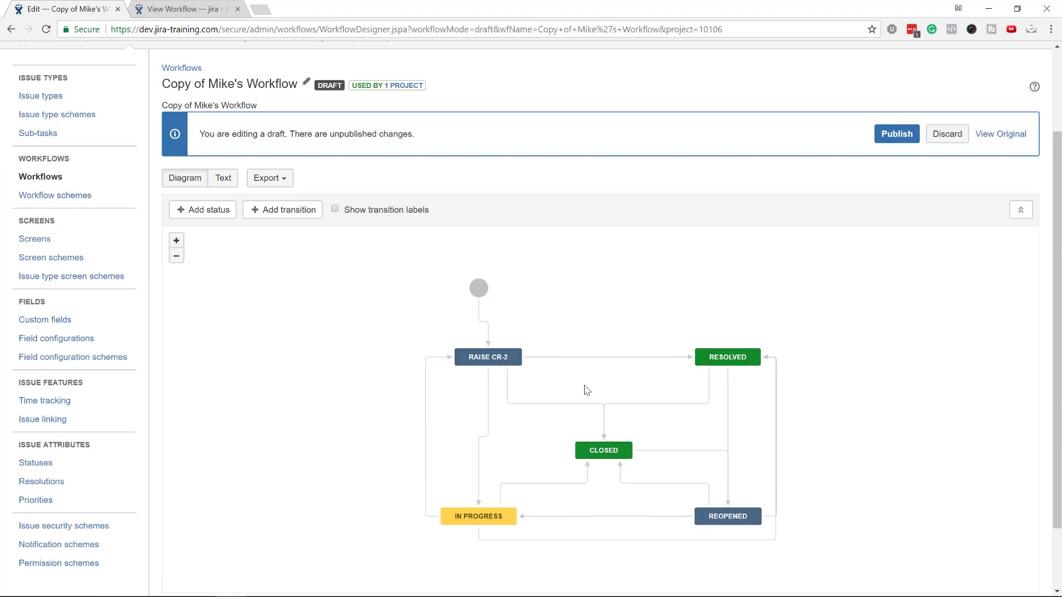
scroll(588, 390, down, 2)
click(603, 369)
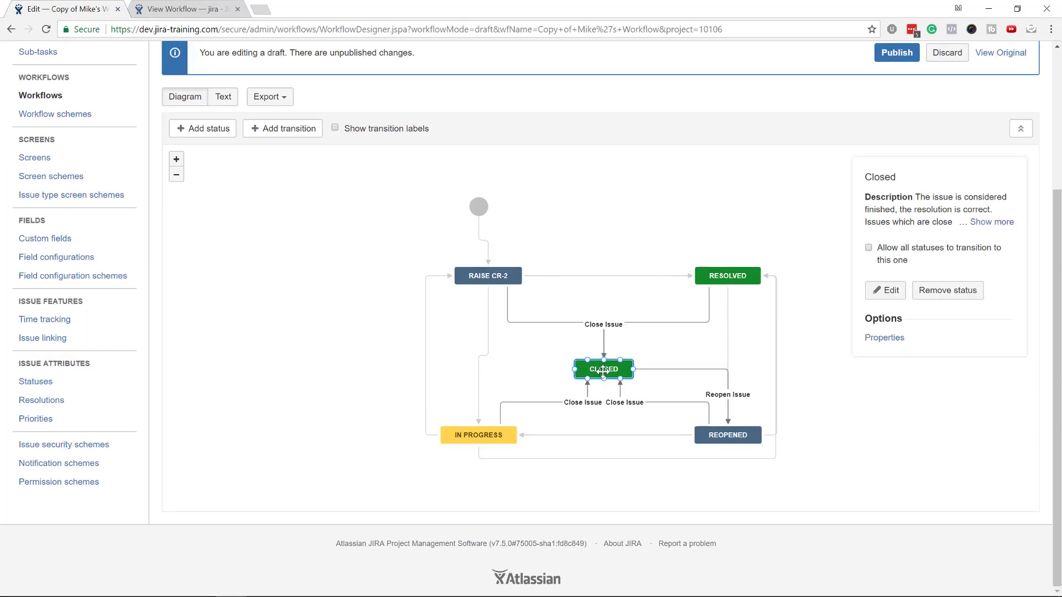
click(947, 291)
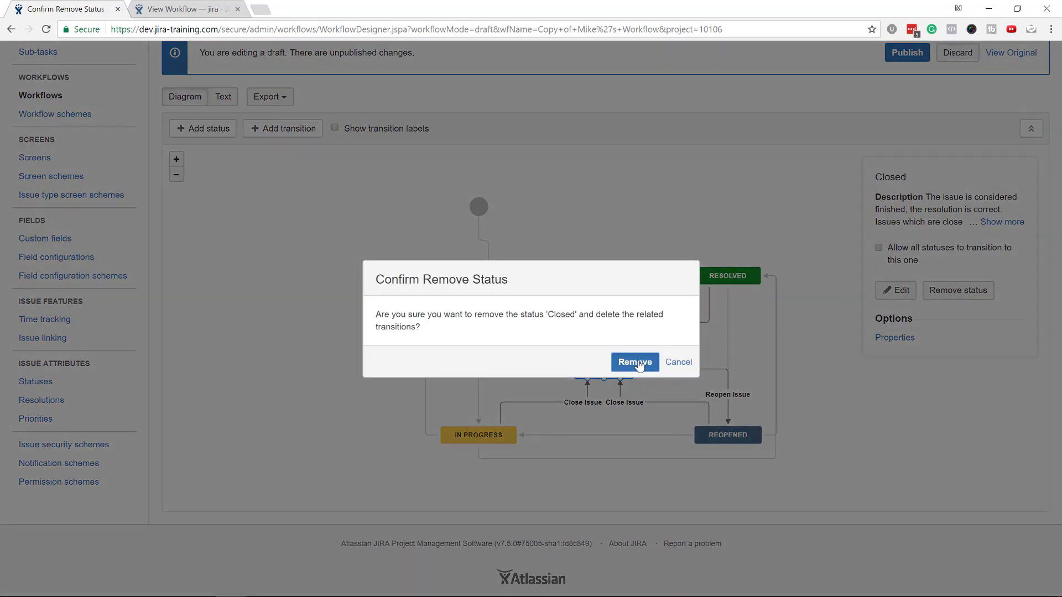
click(636, 363)
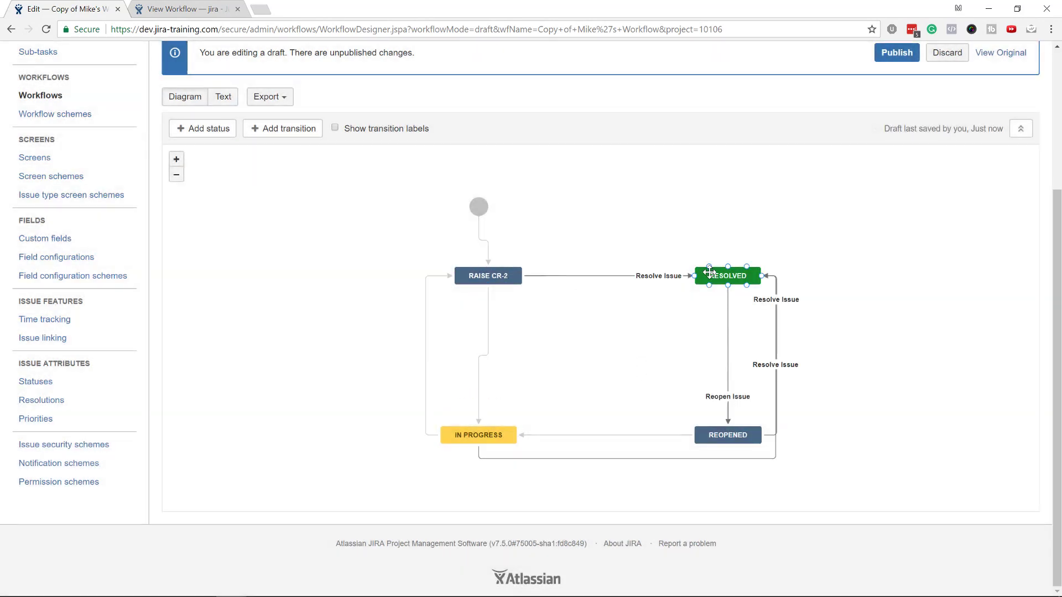
Publish the draft workflow without the Closed status, keeping a backup copy under the suggested name.
scroll(713, 268, up, 4)
click(907, 245)
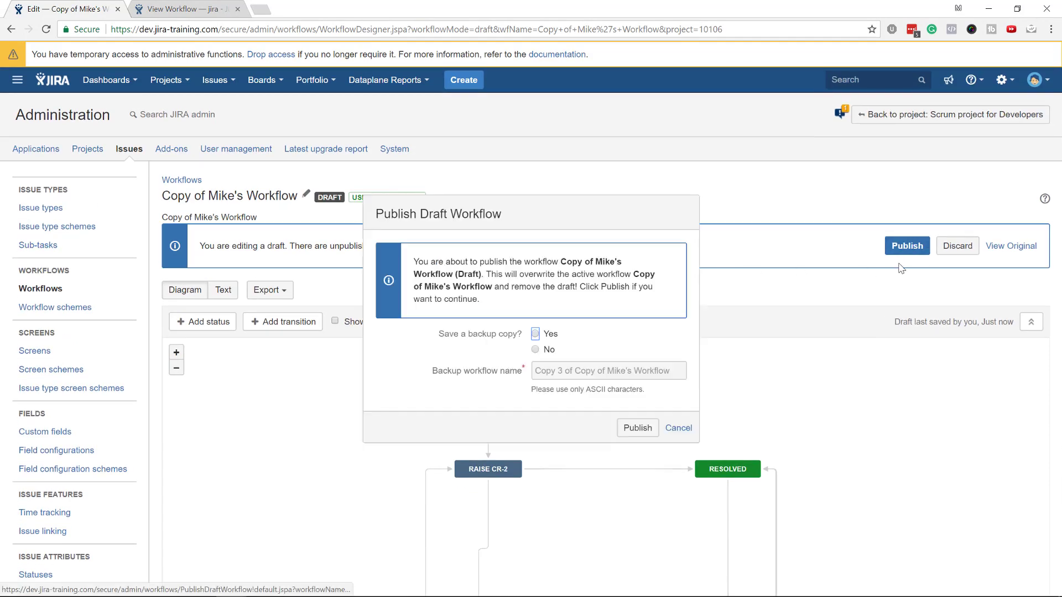
click(535, 334)
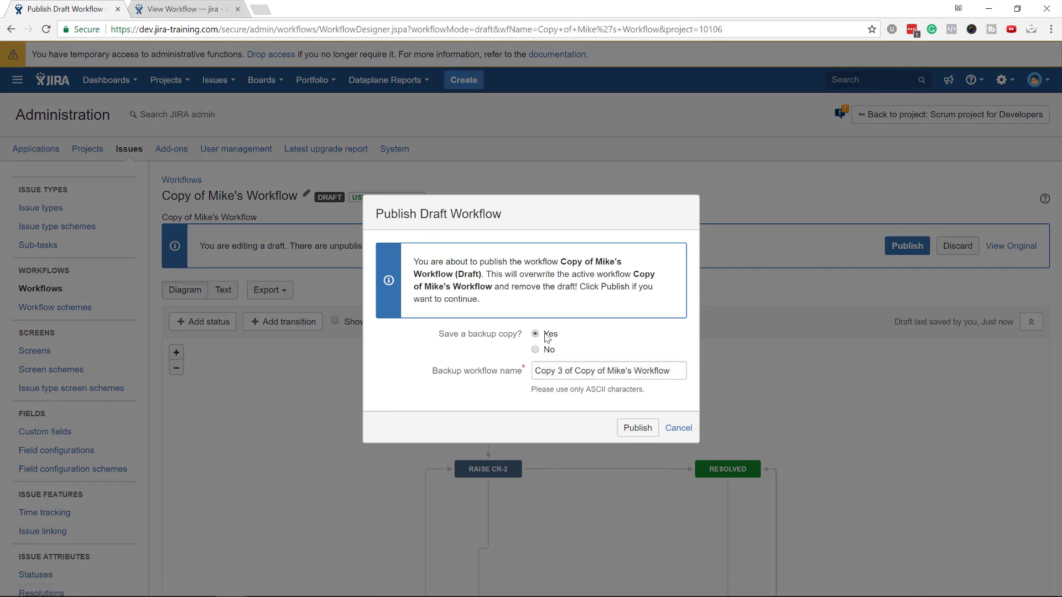
click(636, 427)
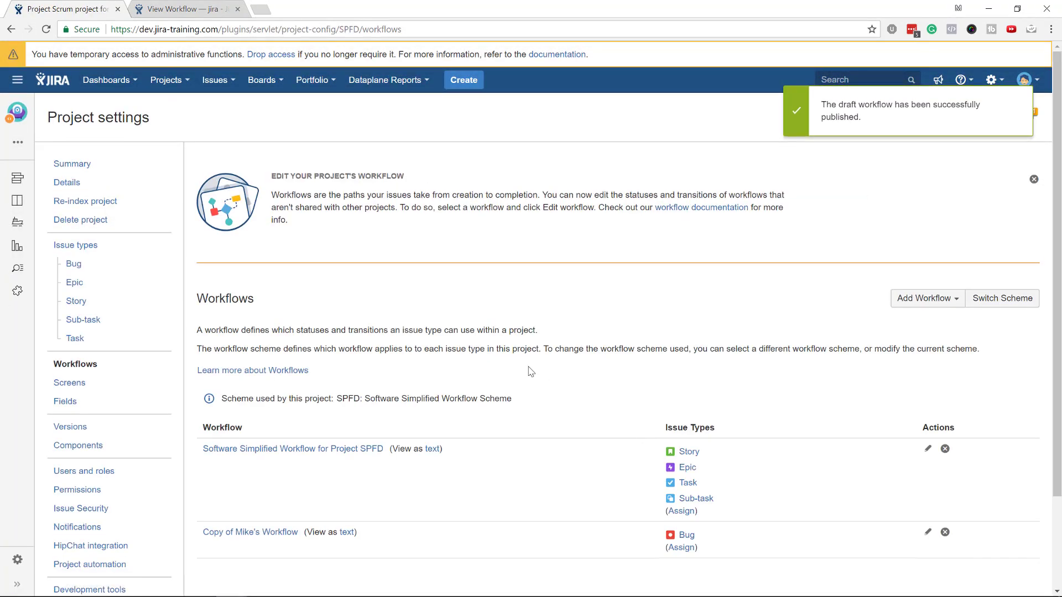
Open the project's backlog and view the details of the demo story SPFD-24 in the active sprint.
scroll(517, 368, down, 2)
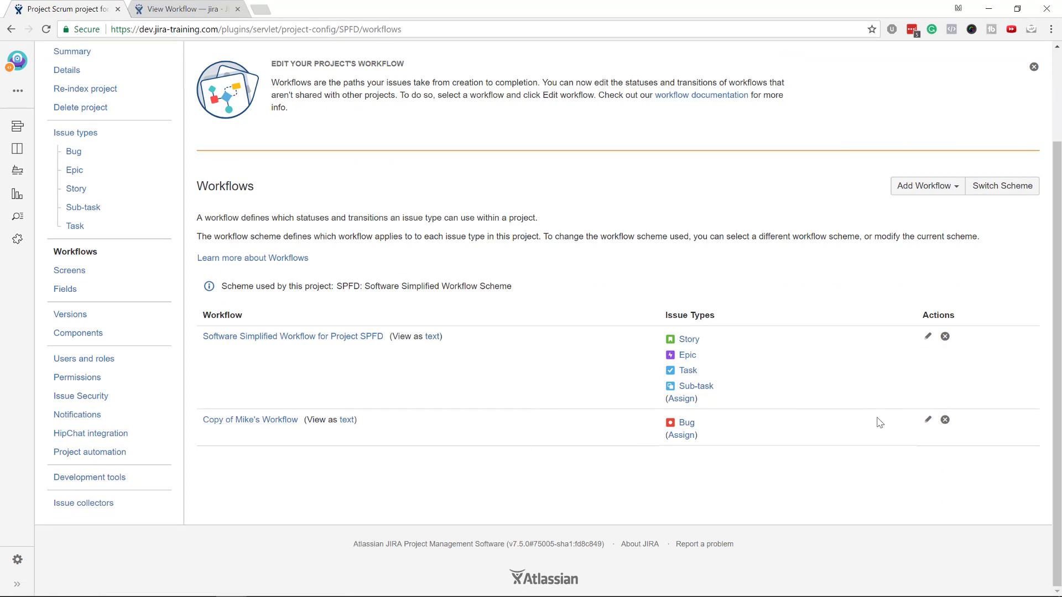
scroll(237, 263, up, 2)
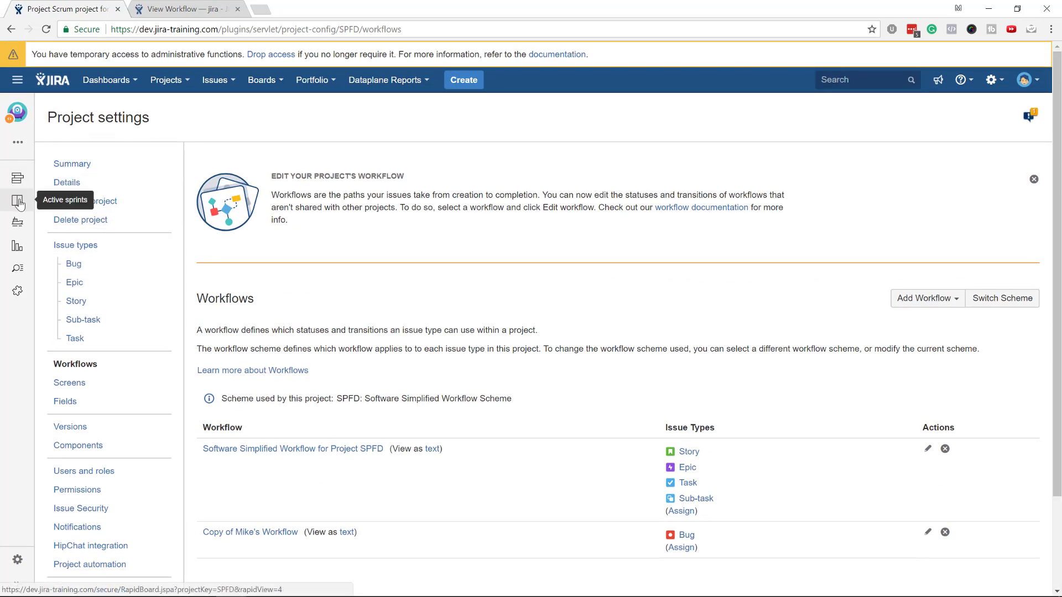
click(17, 178)
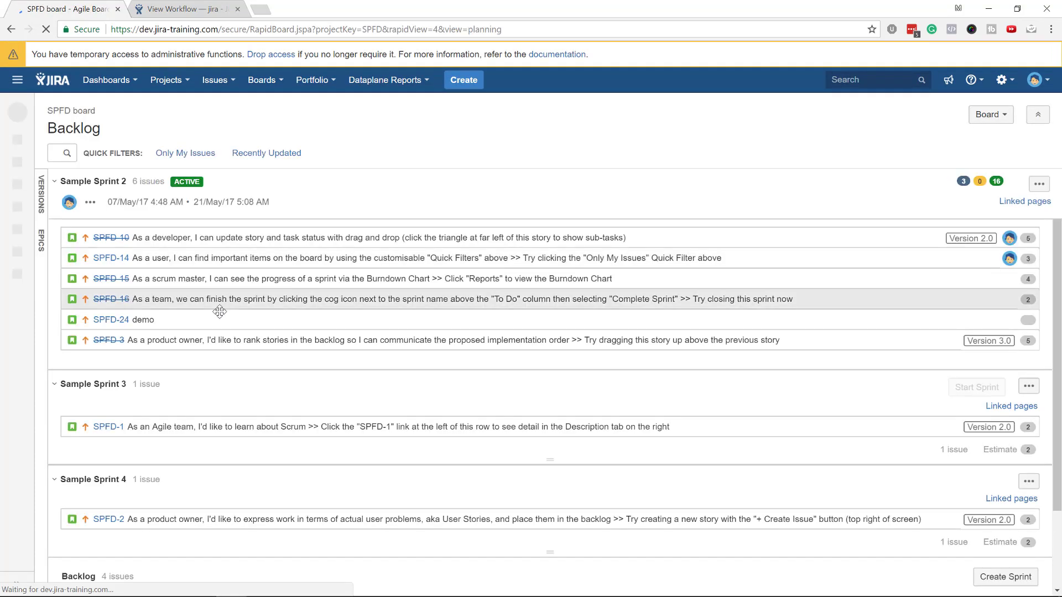
click(106, 321)
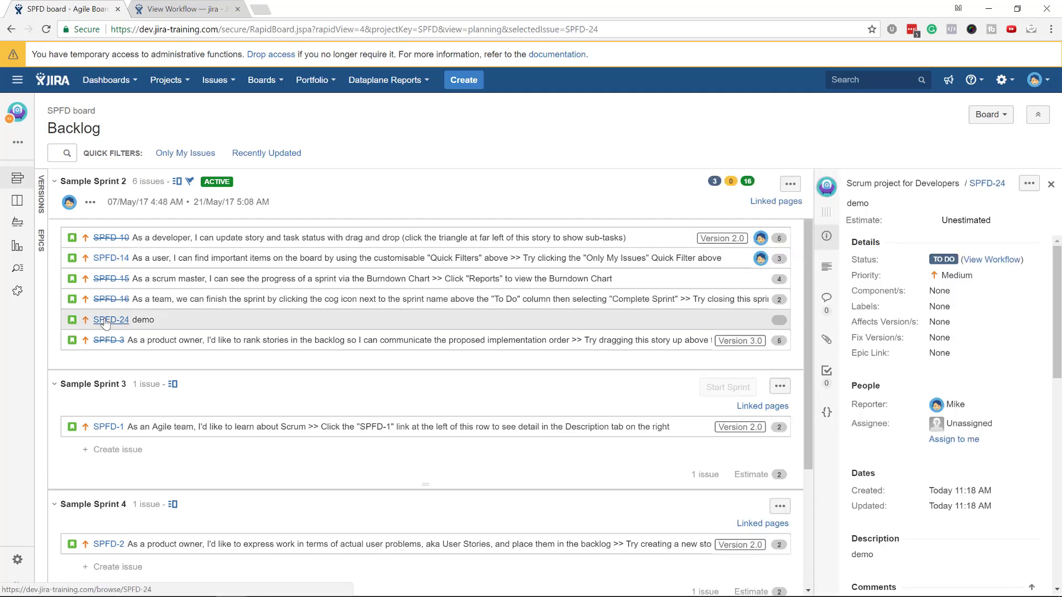
drag(105, 321, 214, 330)
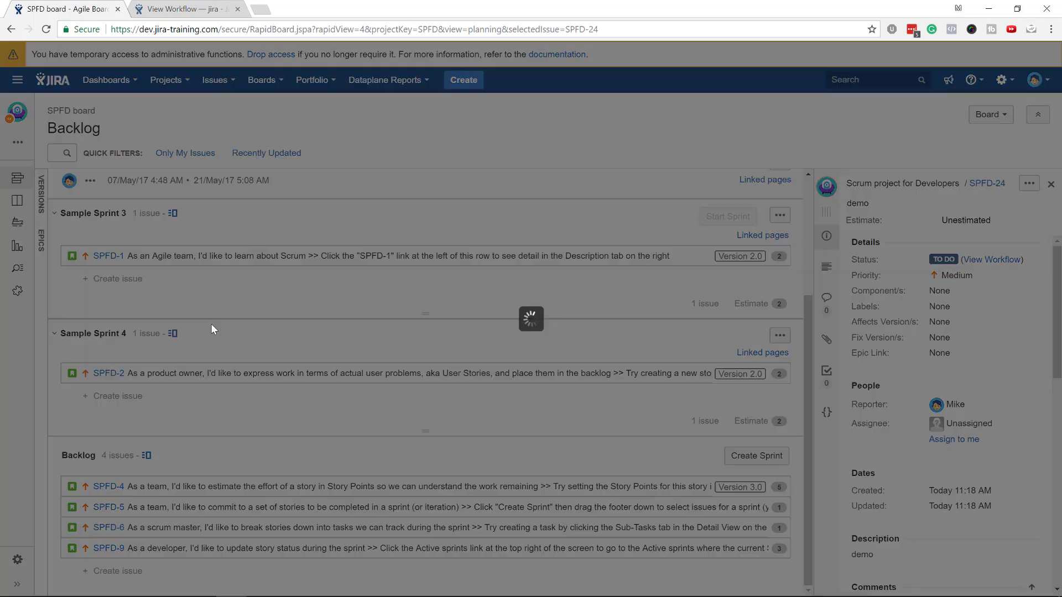
Create a Bug issue with the summary and description "demo bug" in the Scrum project and open the new issue.
key(c)
click(423, 203)
click(412, 235)
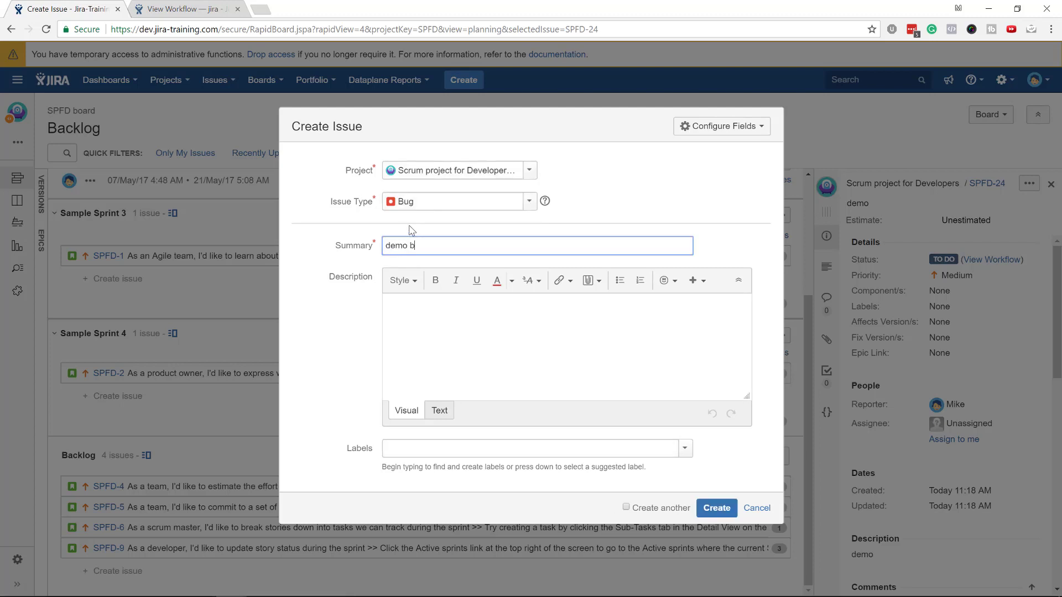
key(Tab)
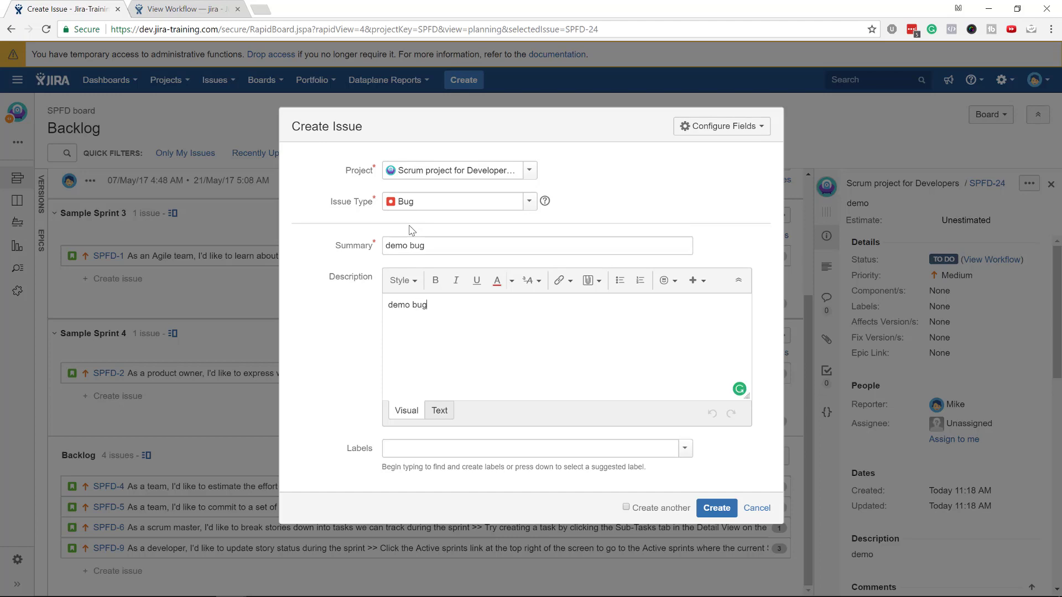
click(714, 505)
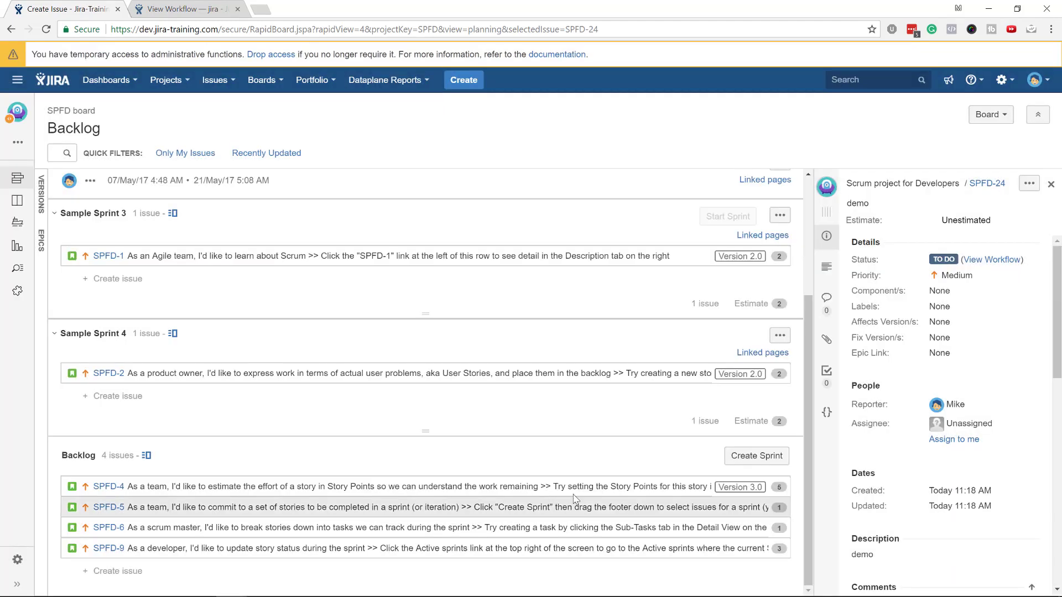
click(462, 73)
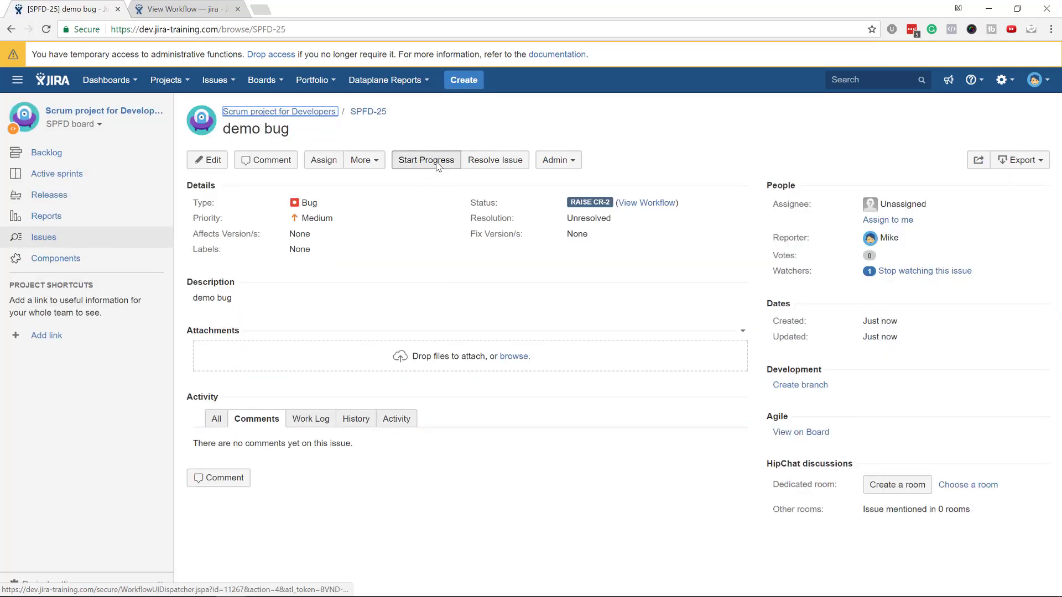
Start progress on the demo bug, viewing its workflow diagram before and after the transition.
click(646, 203)
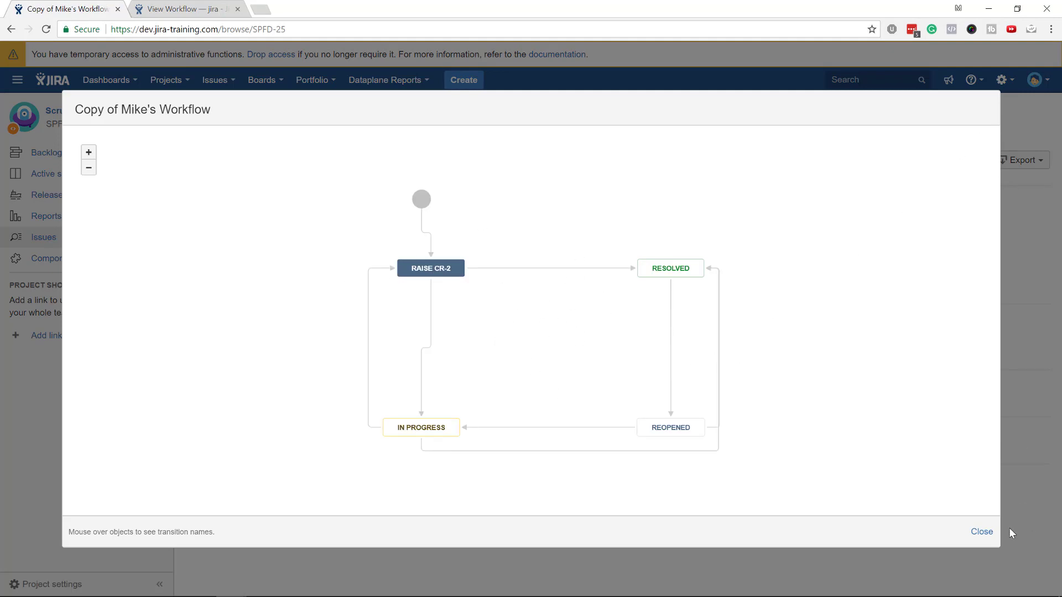
click(982, 532)
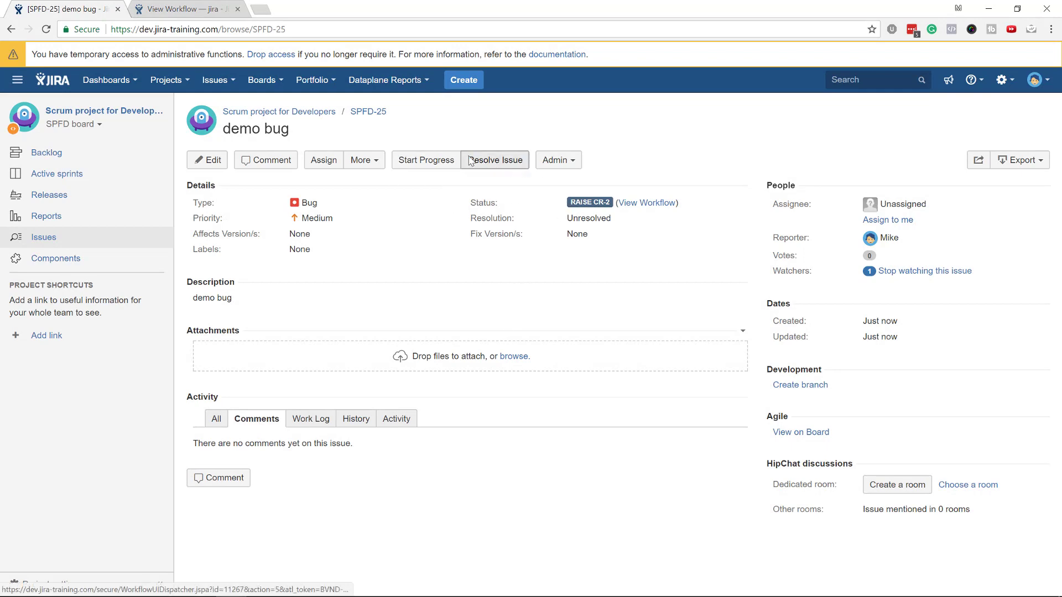
click(433, 164)
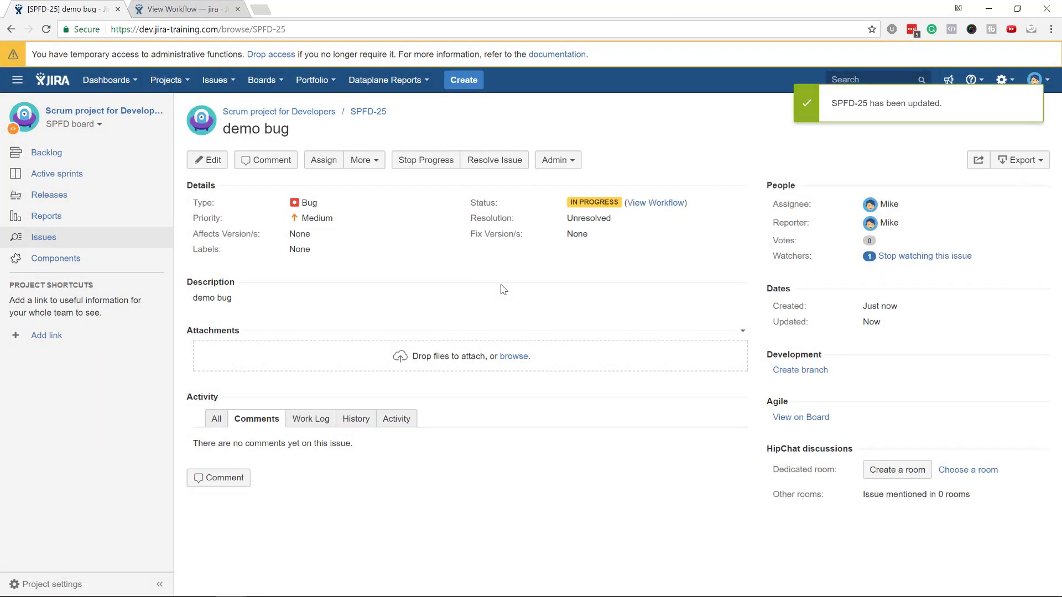
click(679, 204)
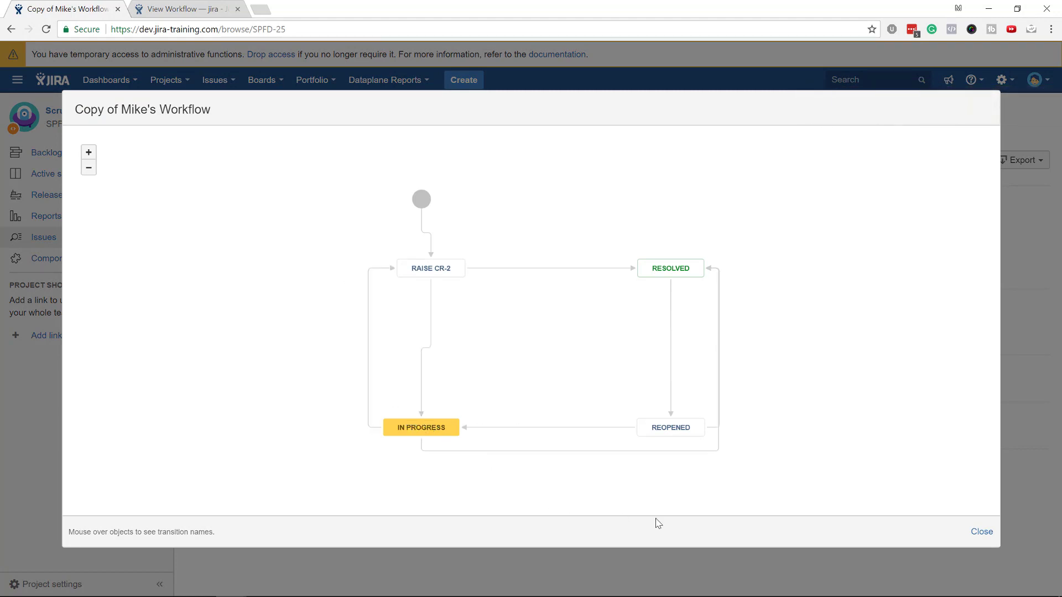
click(982, 532)
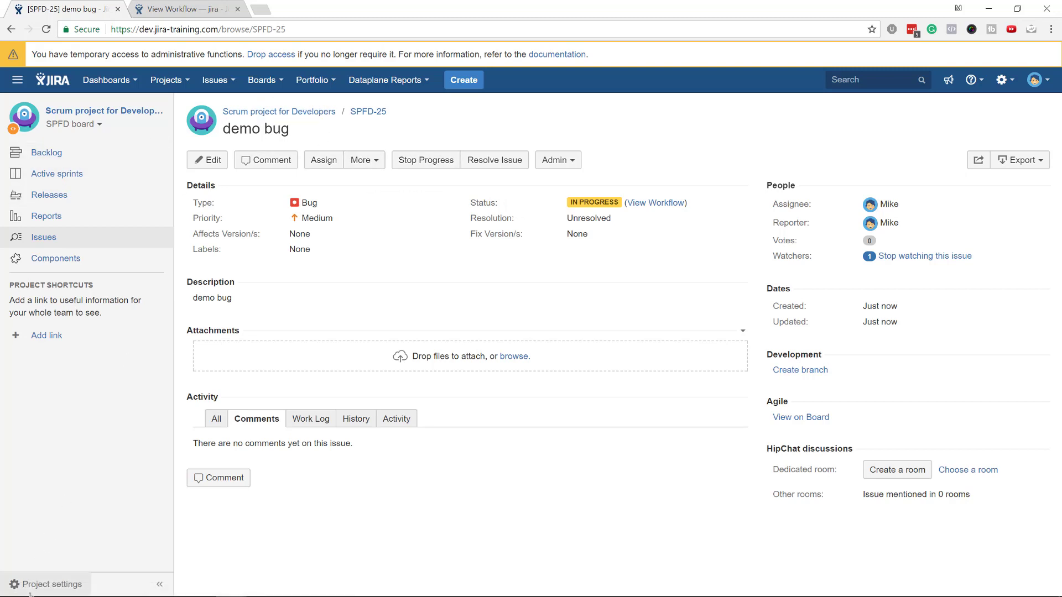
Return to the project's workflow settings and open the Bug issue type's workflow diagram for editing.
click(50, 585)
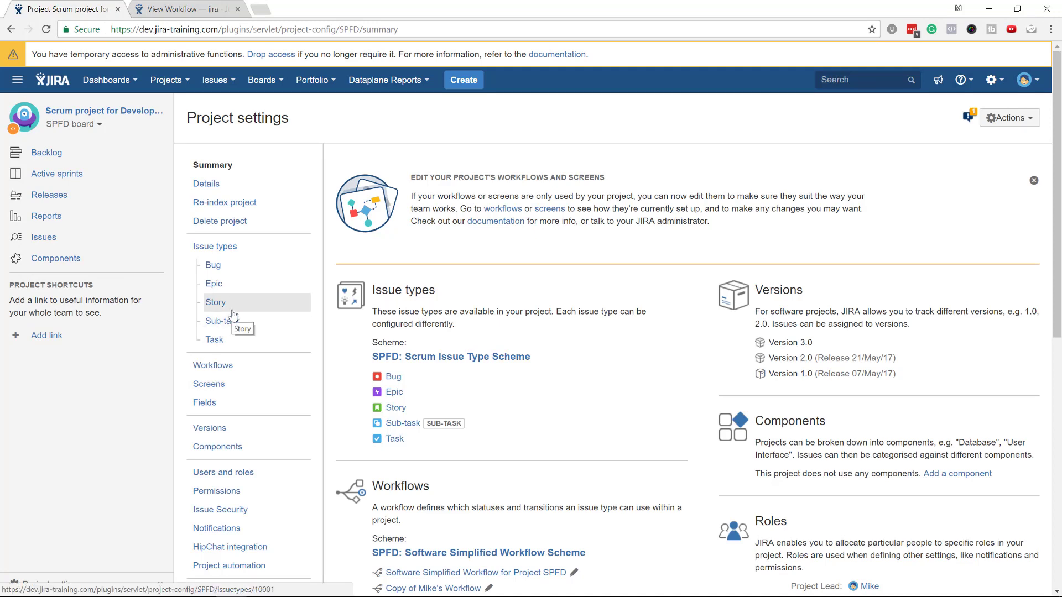
click(216, 366)
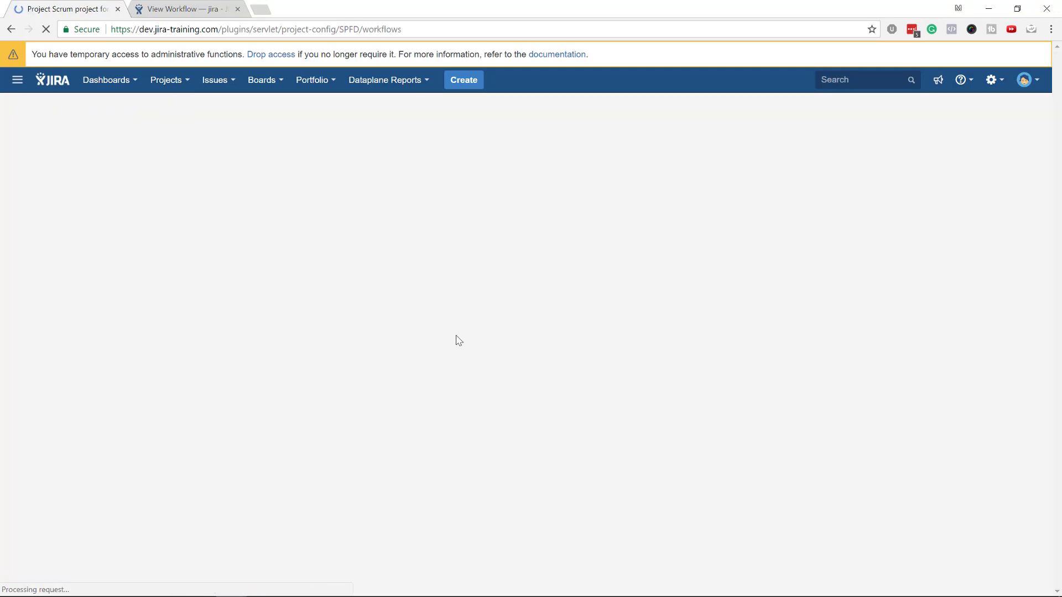
scroll(554, 359, down, 2)
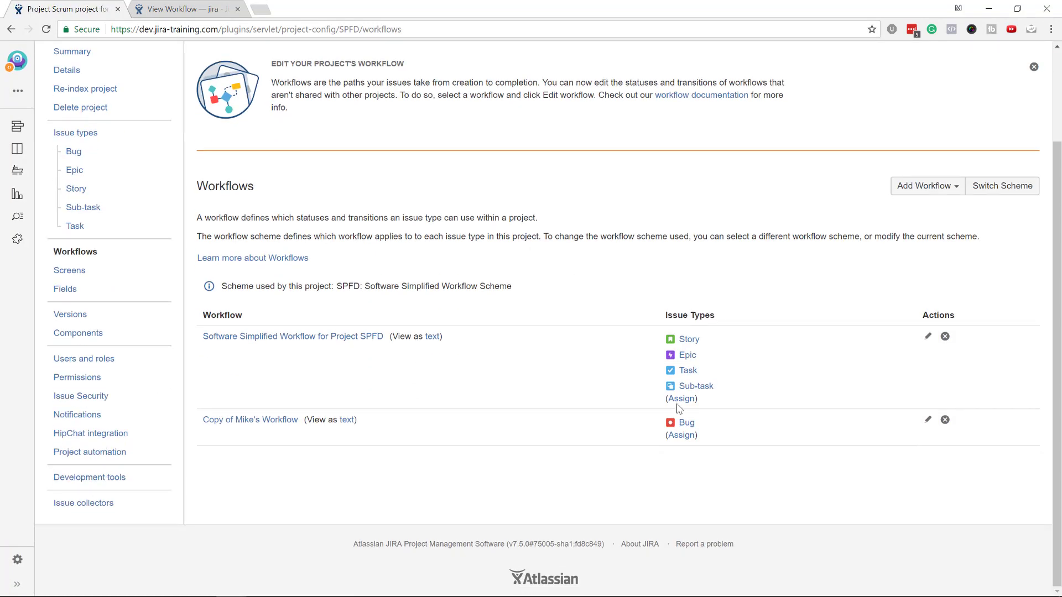
click(928, 421)
scroll(415, 384, down, 3)
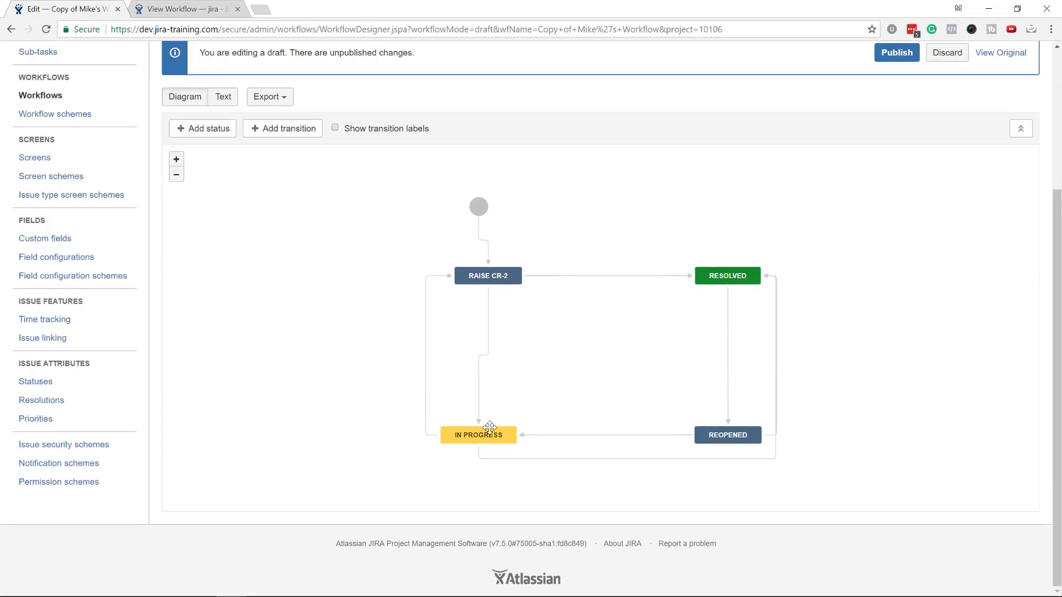
Try to remove the In Progress status from the Bug workflow's draft.
click(490, 427)
click(942, 299)
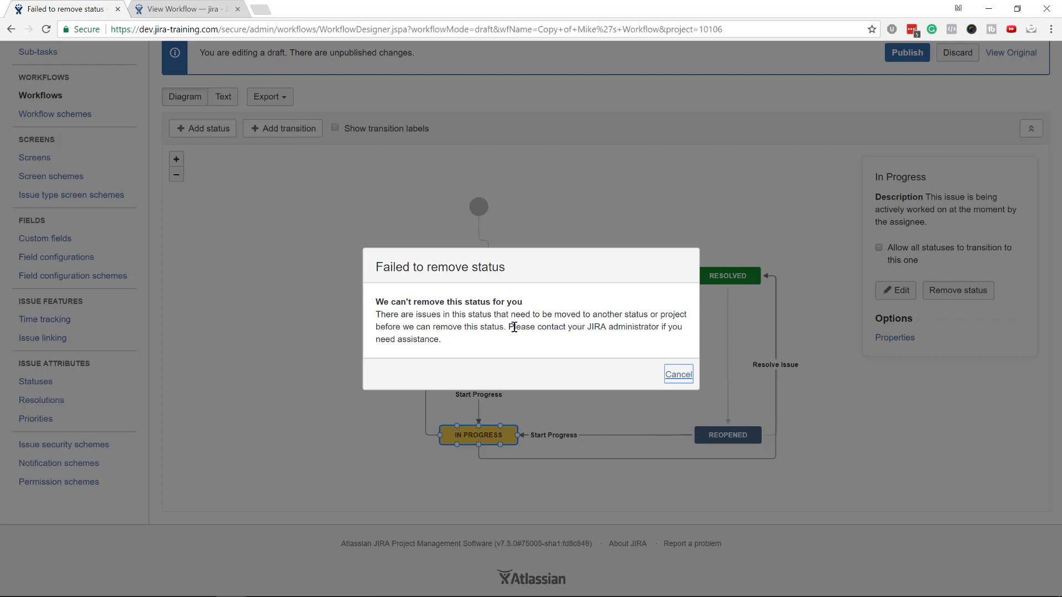
click(678, 375)
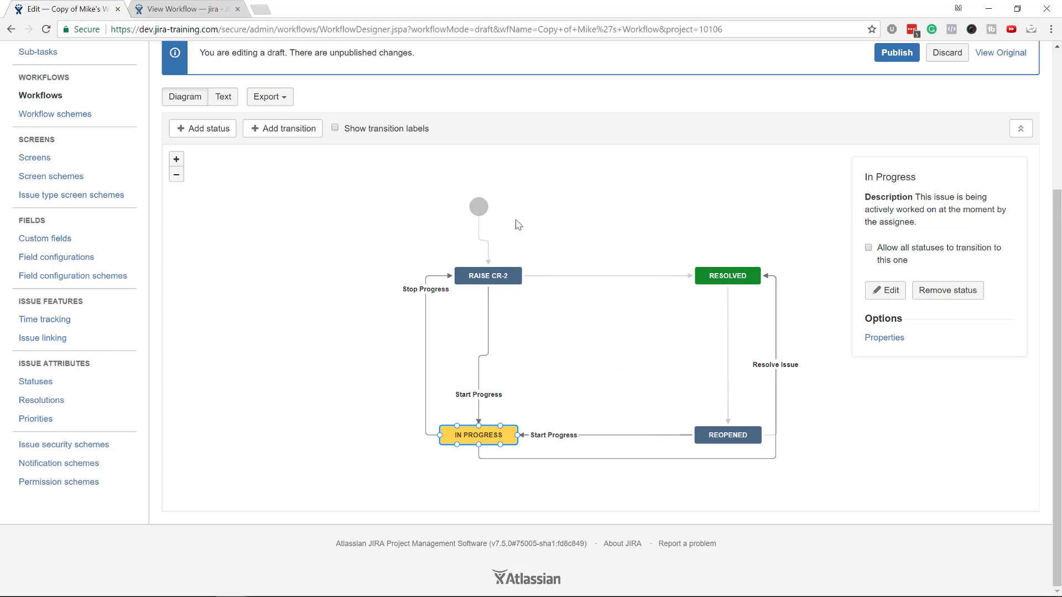
Leave the draft, return to the Scrum project's workflow settings and review which workflows its issue types use.
scroll(875, 260, up, 2)
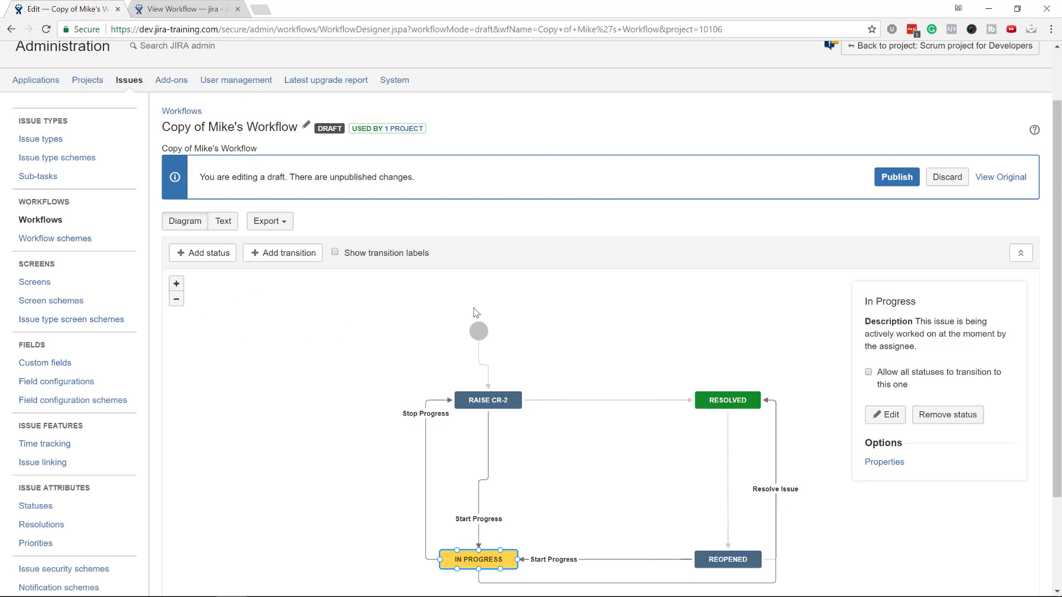
click(40, 219)
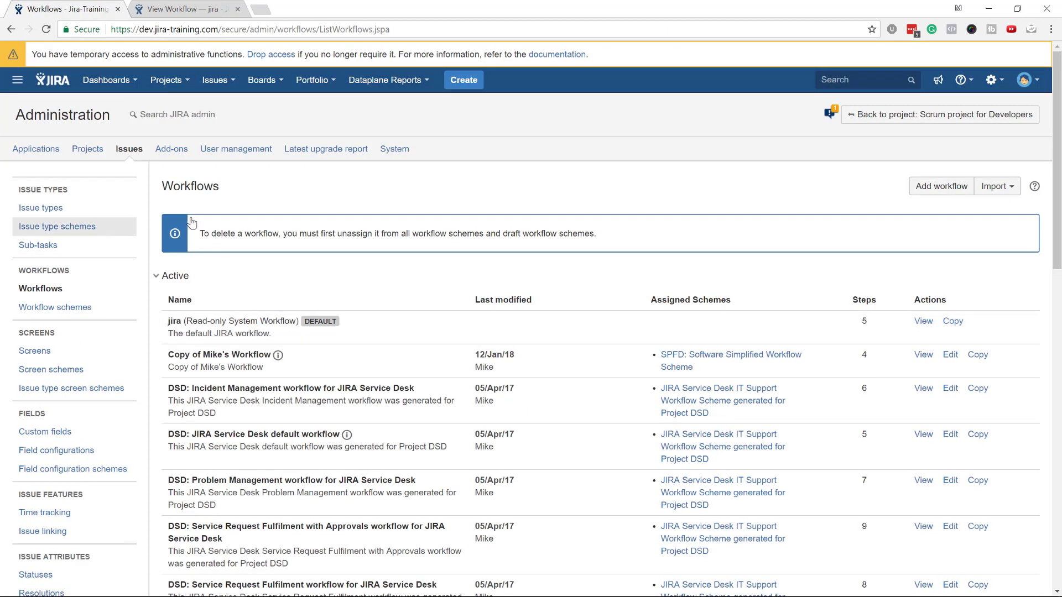
click(908, 129)
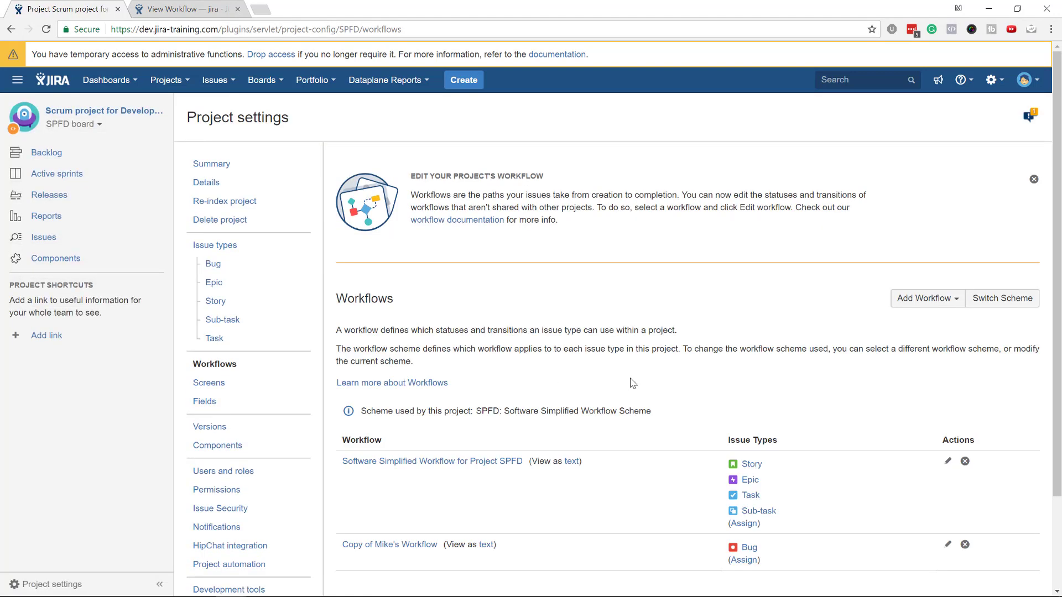
scroll(572, 466, down, 2)
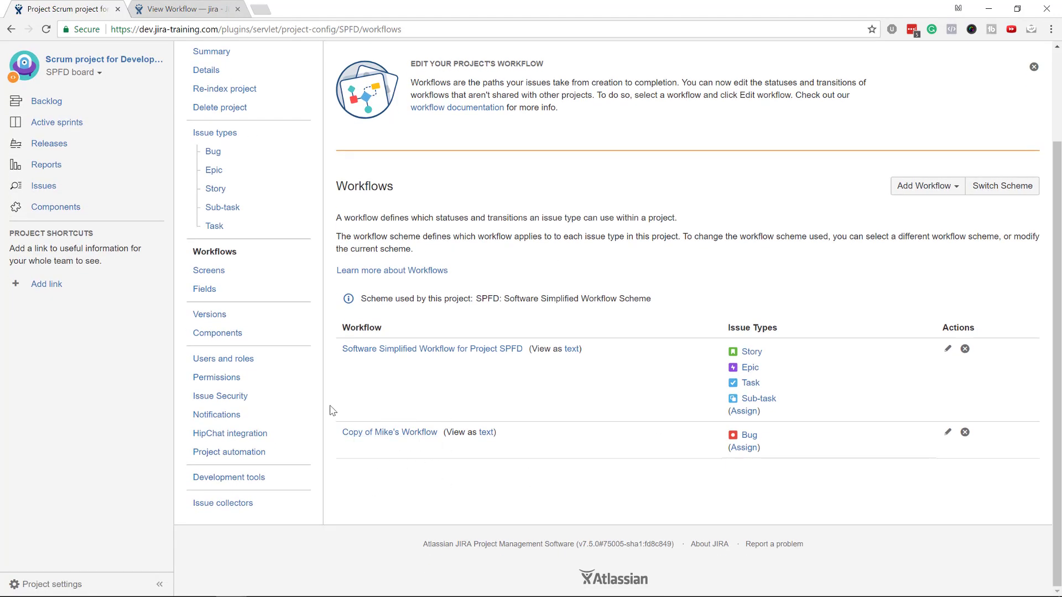
scroll(861, 280, up, 2)
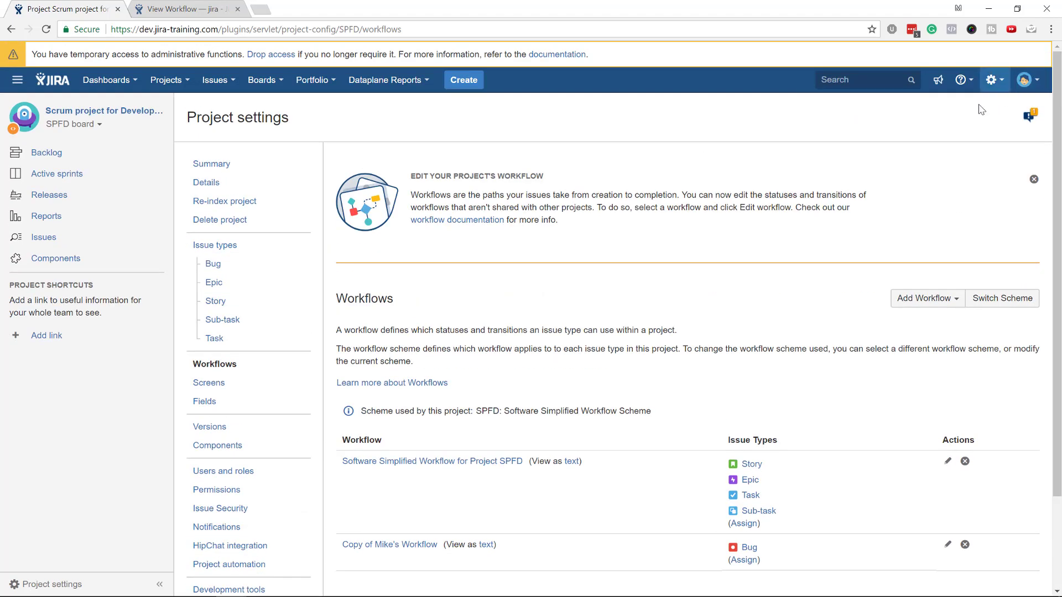
scroll(647, 482, down, 2)
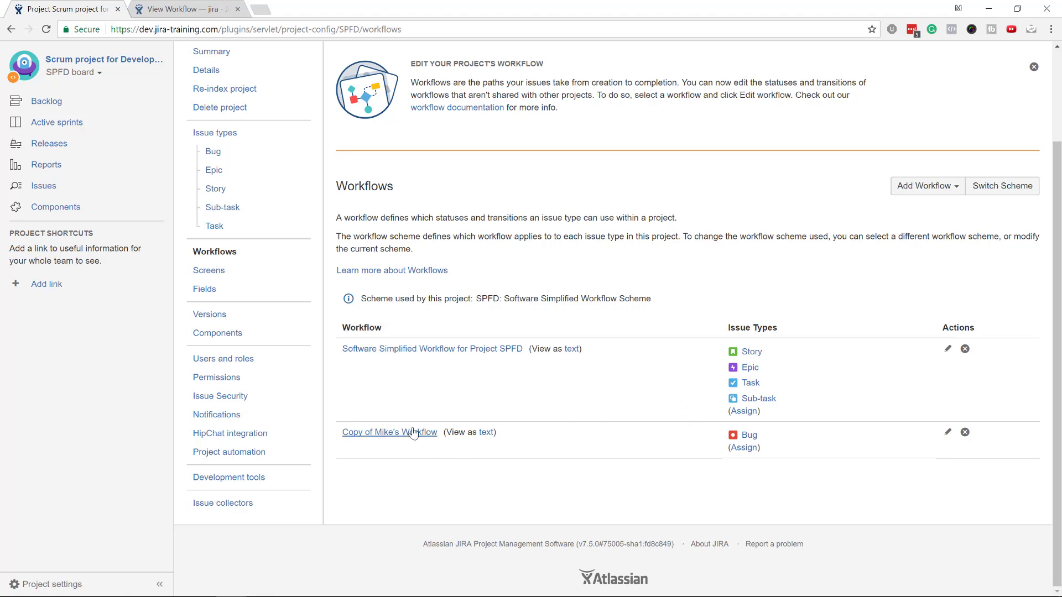
scroll(891, 198, up, 3)
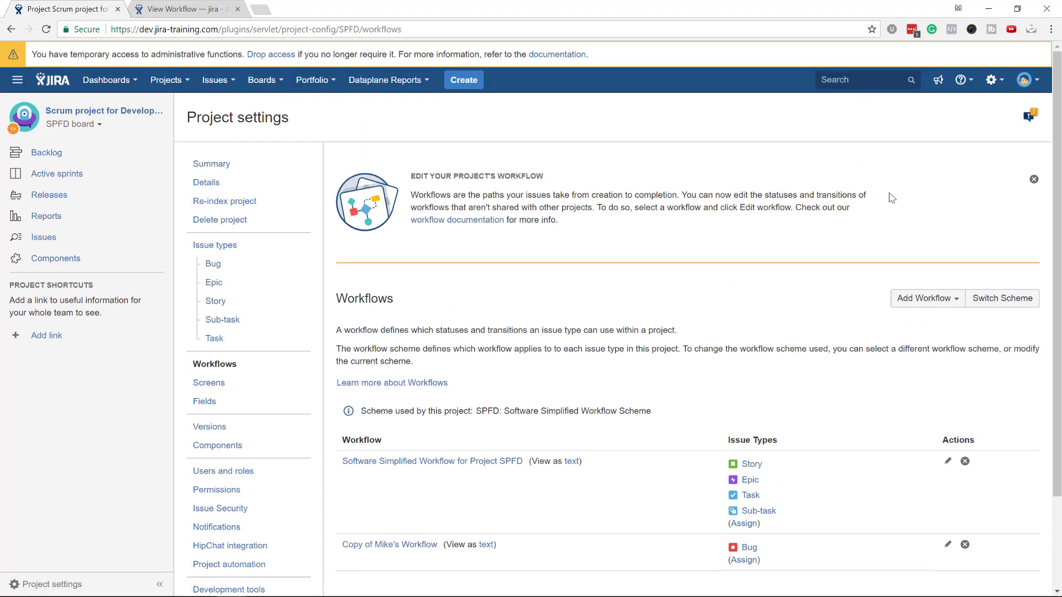
Duplicate the Bug issue type's workflow from the administration's workflow list, keeping the suggested name and description.
click(993, 84)
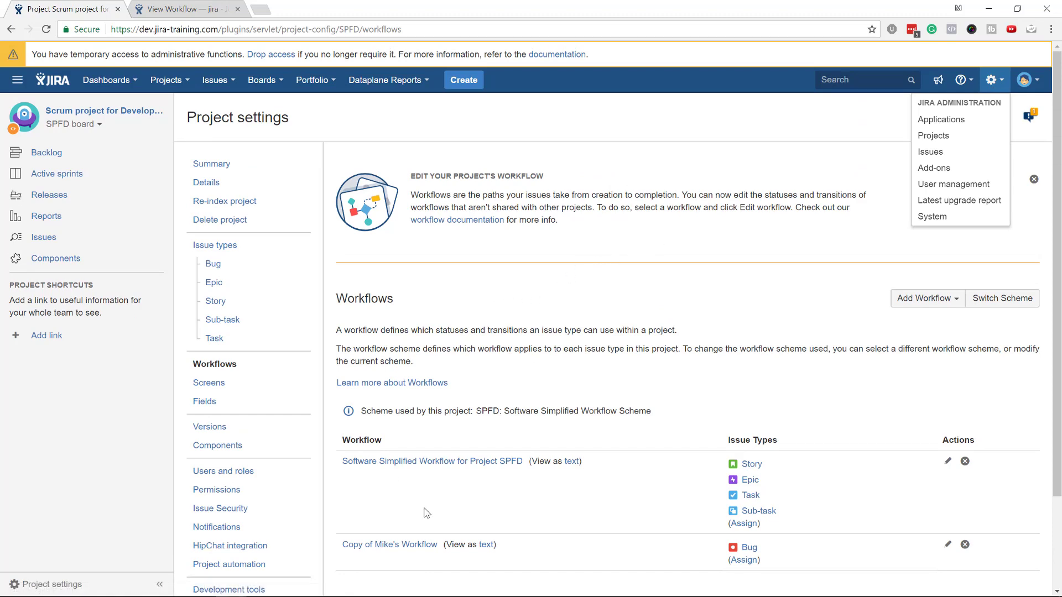
scroll(553, 449, down, 3)
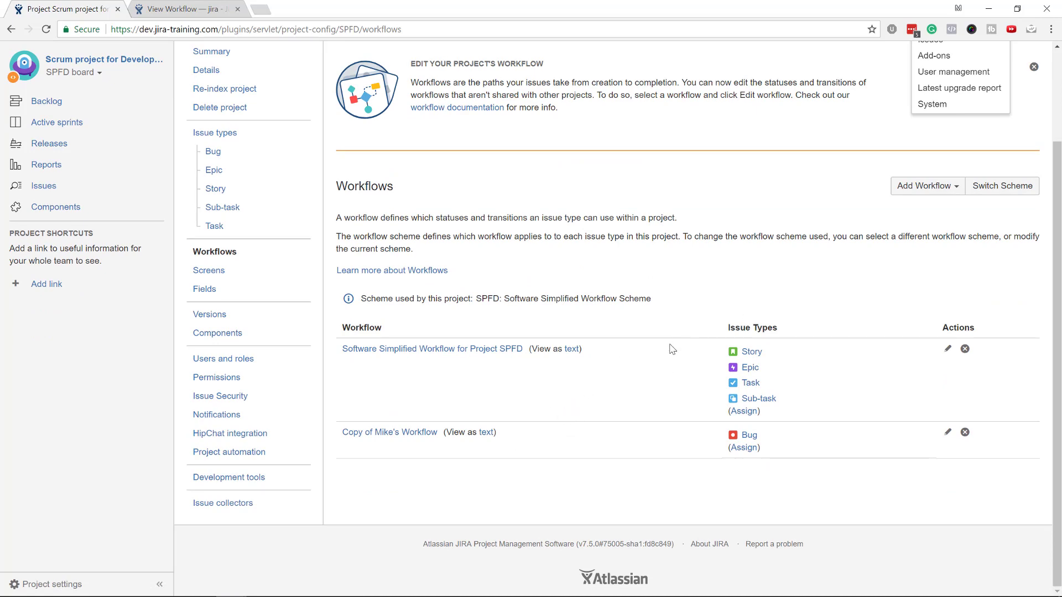
scroll(657, 426, up, 3)
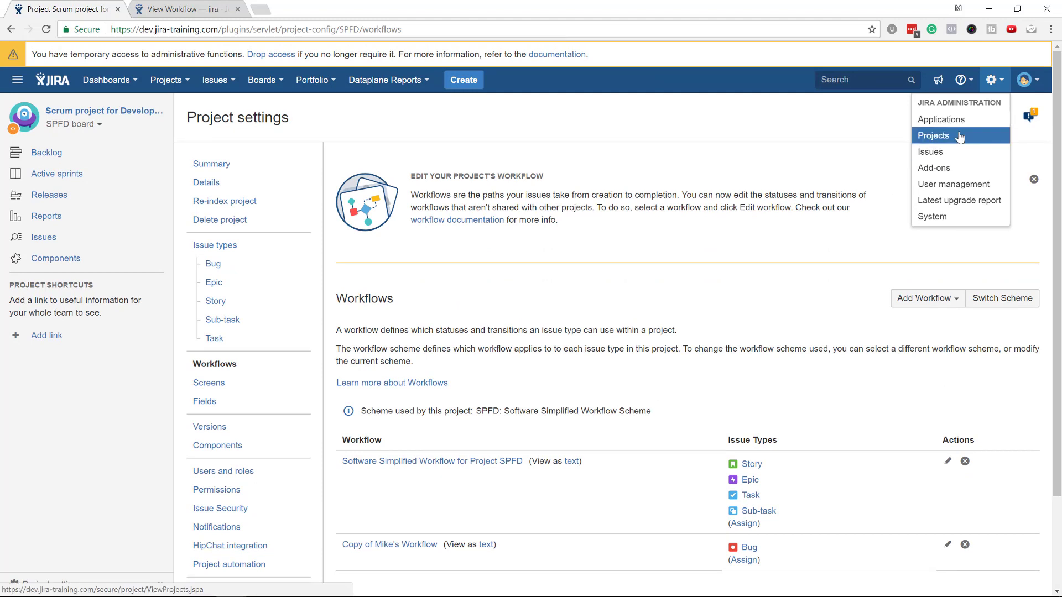
click(935, 153)
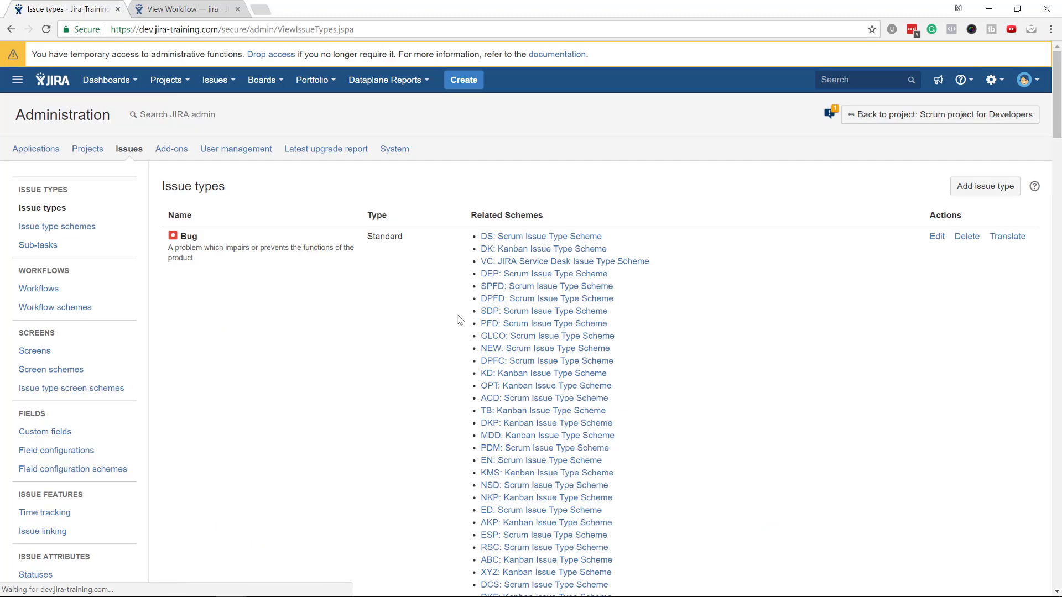
click(39, 288)
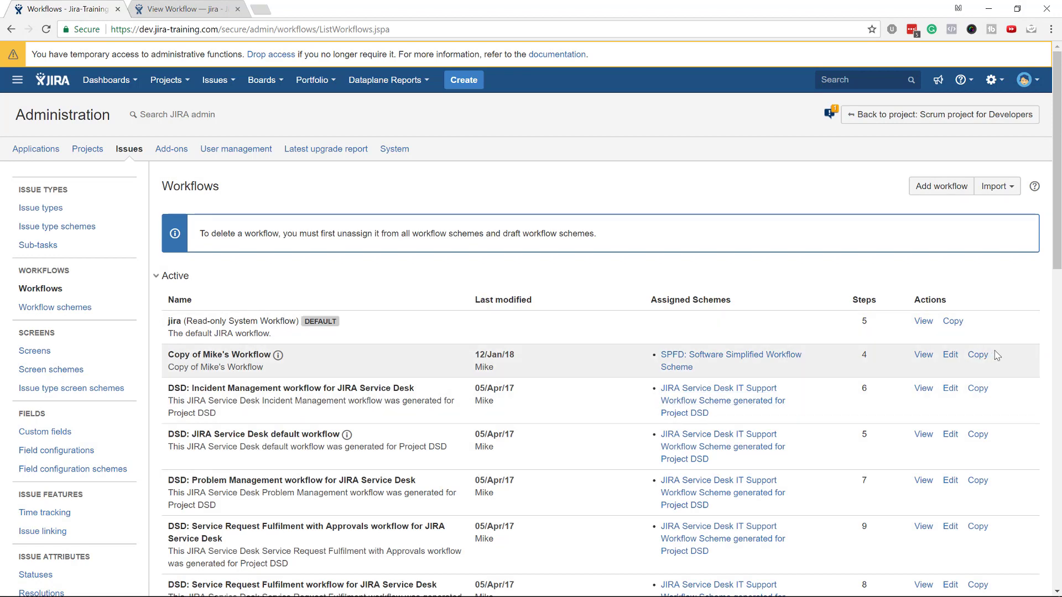
click(977, 356)
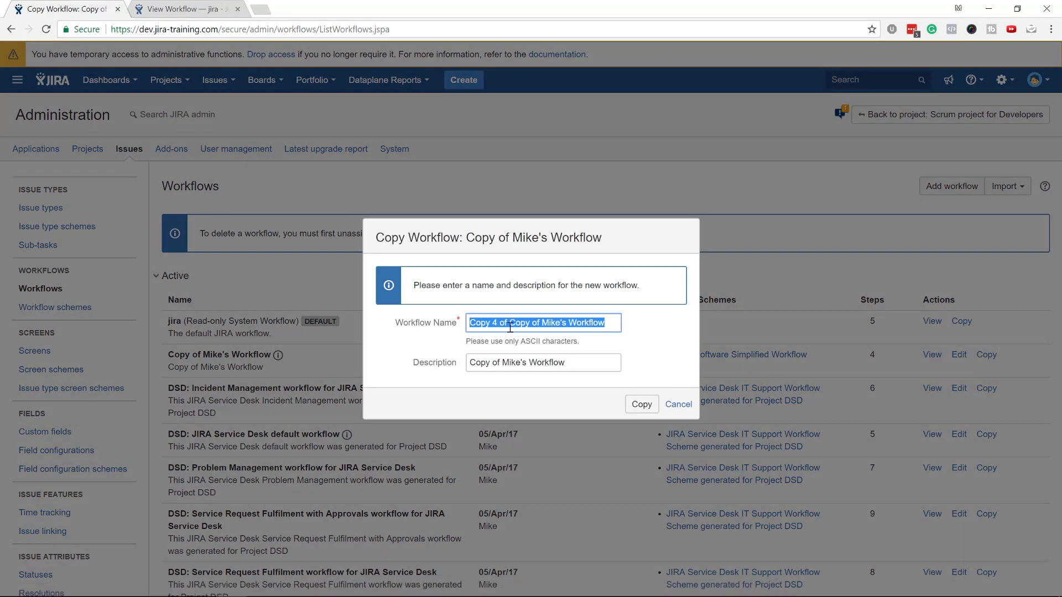
click(646, 408)
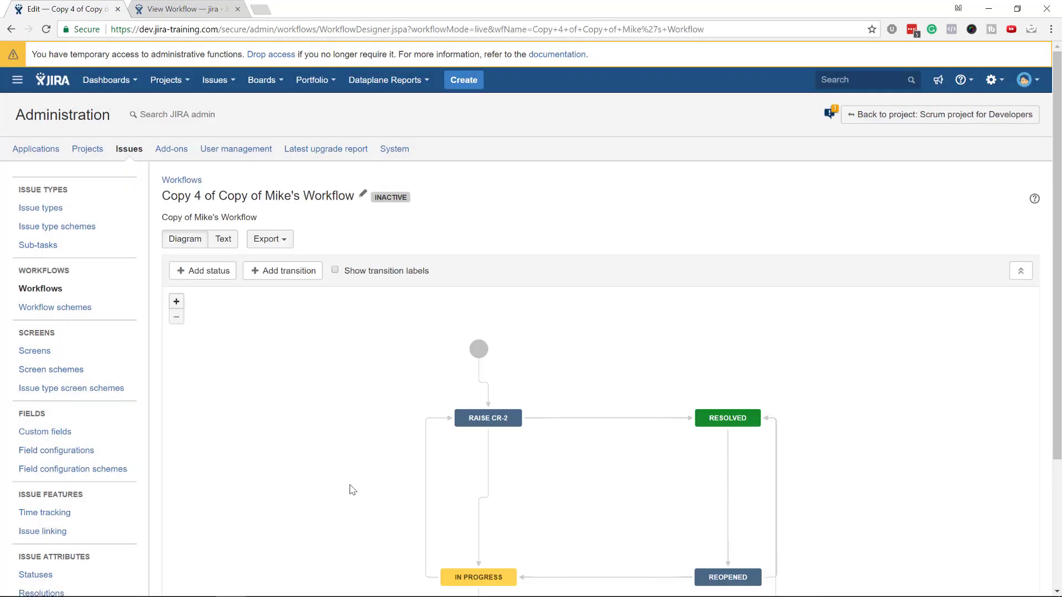
Look over the copied workflow's diagram and open the form for adding a status to it.
scroll(571, 278, down, 3)
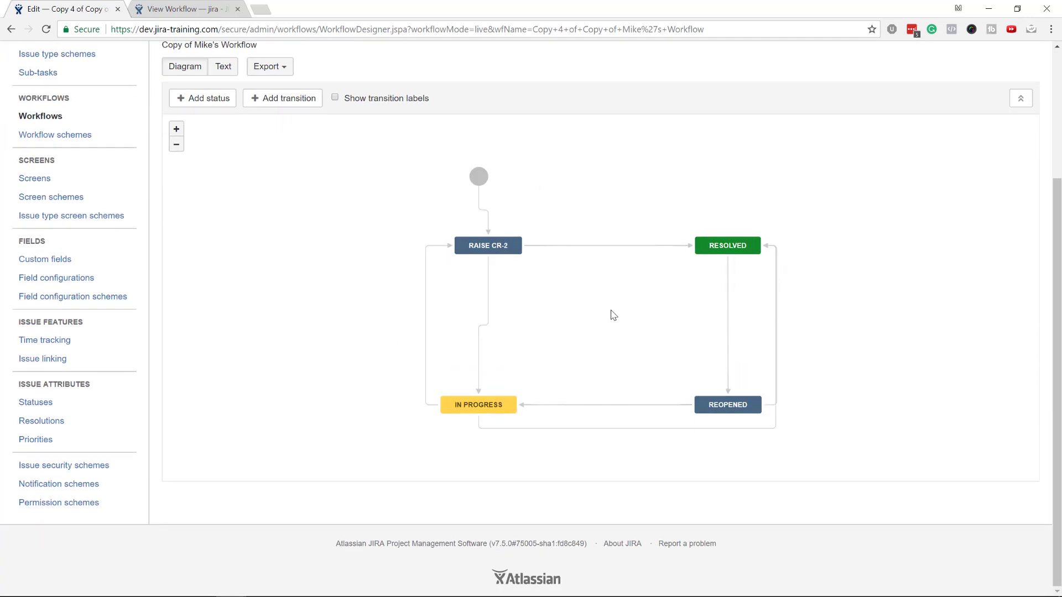
scroll(577, 264, up, 3)
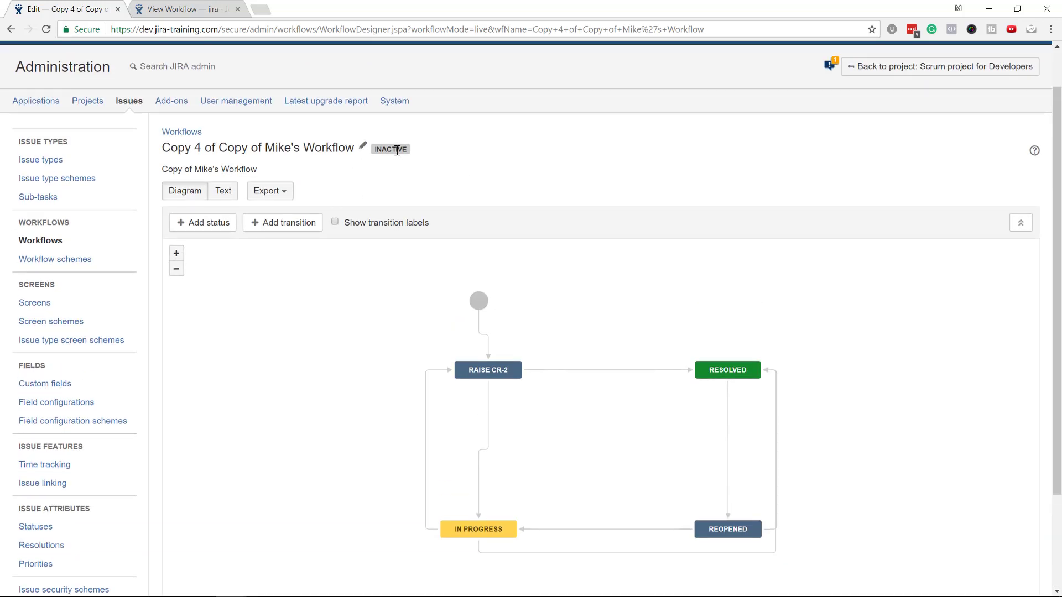
click(214, 222)
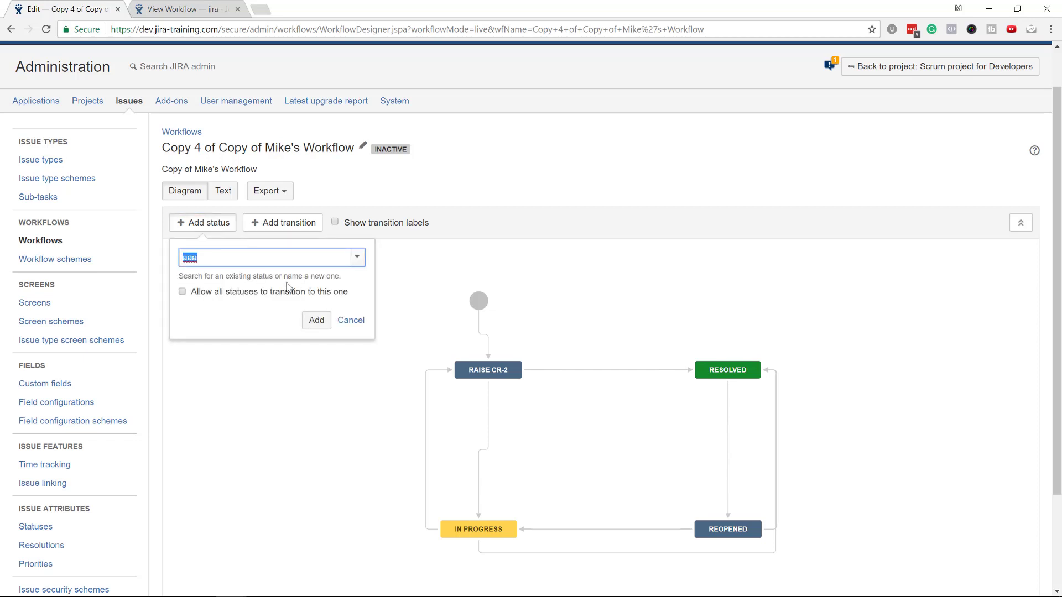
Try to find Resolved among the statuses available for the copied workflow, and clear the entry.
click(357, 257)
text(d)
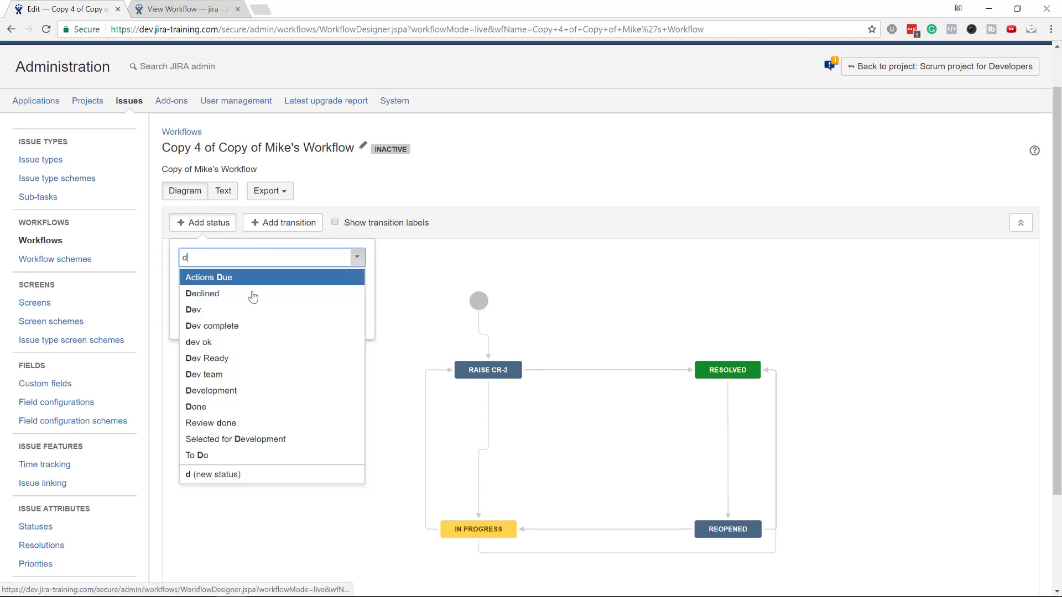
text(e)
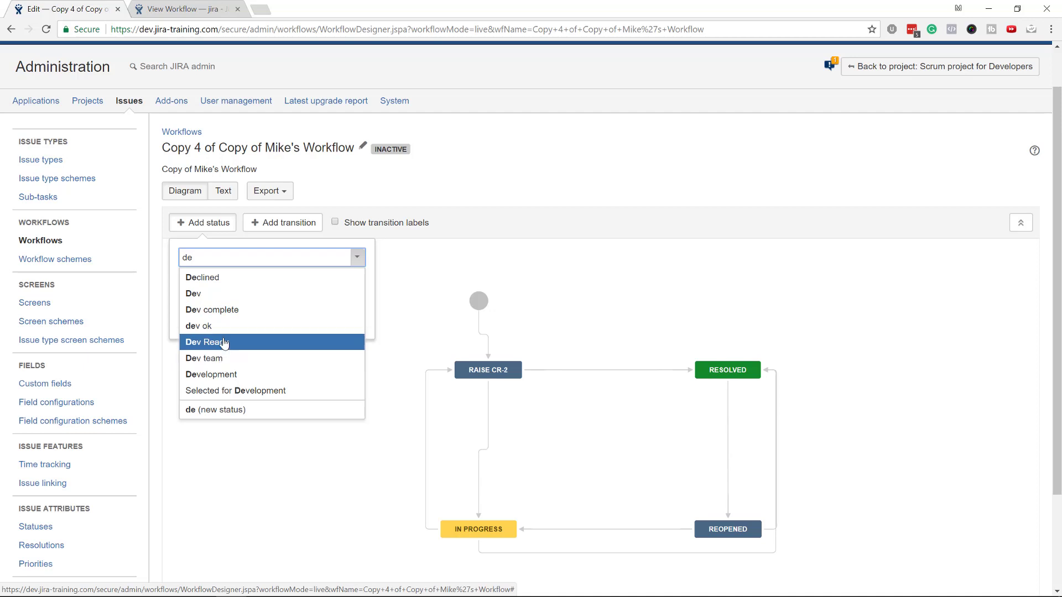
key(BackSpace)
key(BackSpace)
text(res)
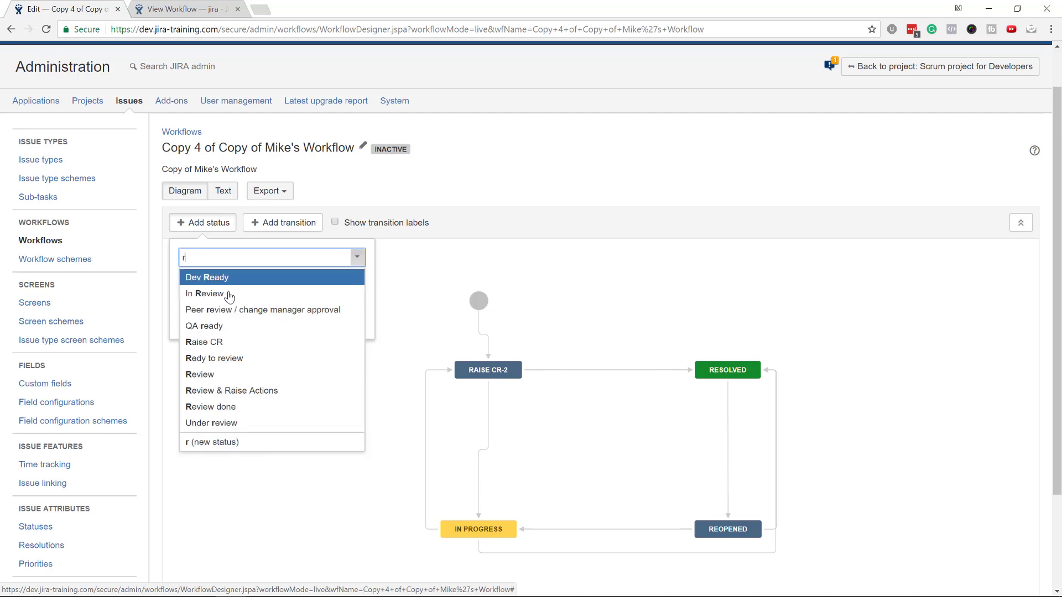
key(BackSpace)
key(BackSpace)
key(BackSpace)
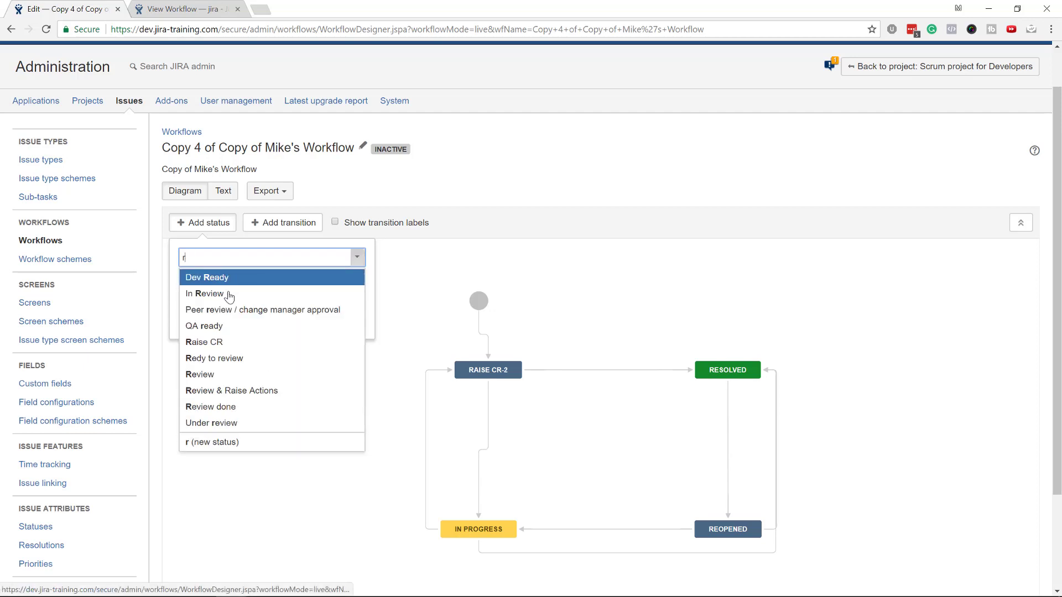
text(Resolved)
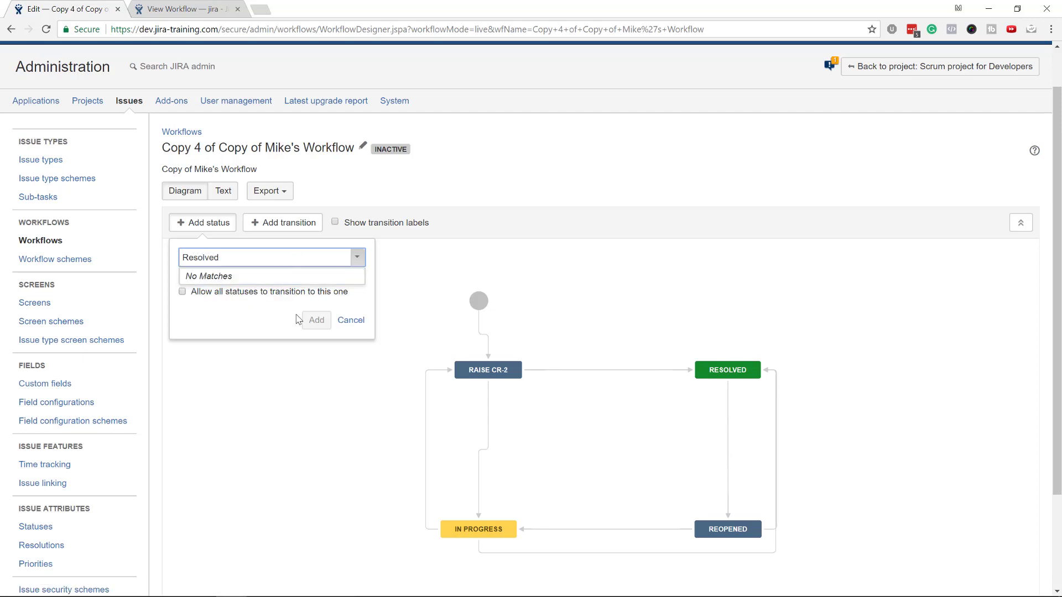
click(272, 320)
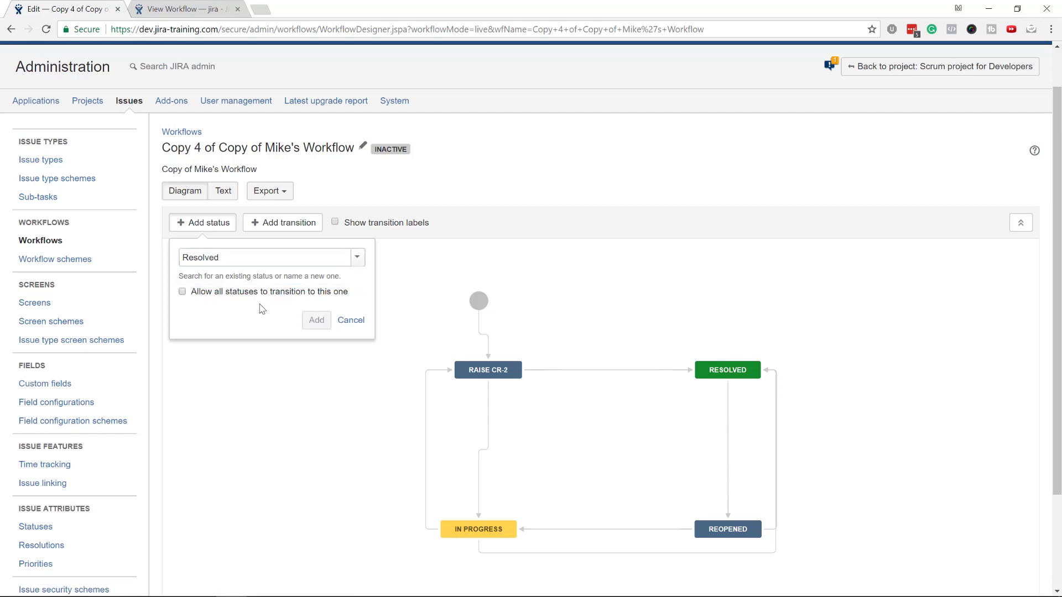
click(239, 254)
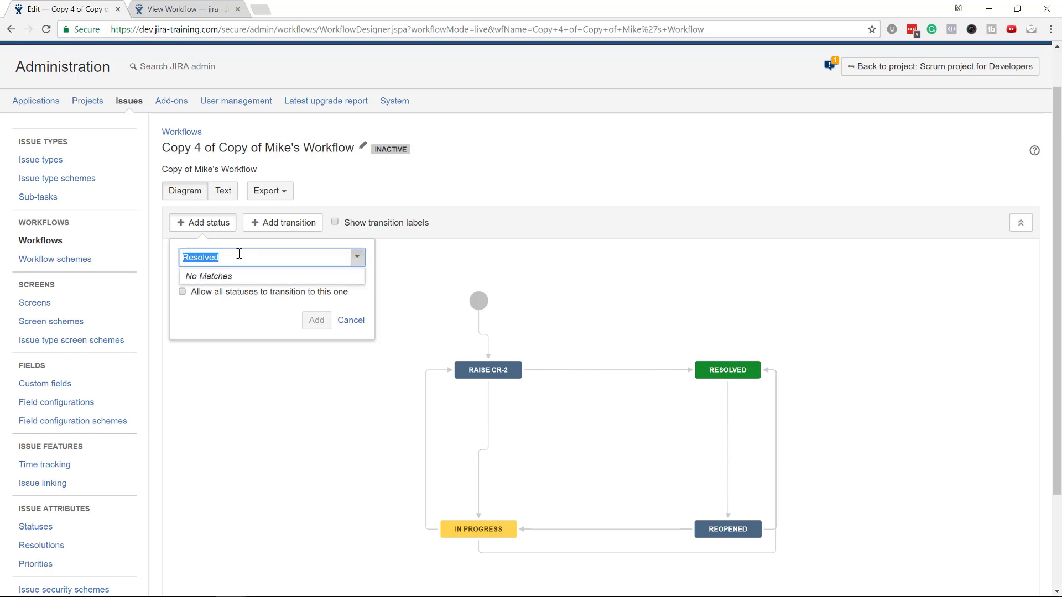
click(327, 256)
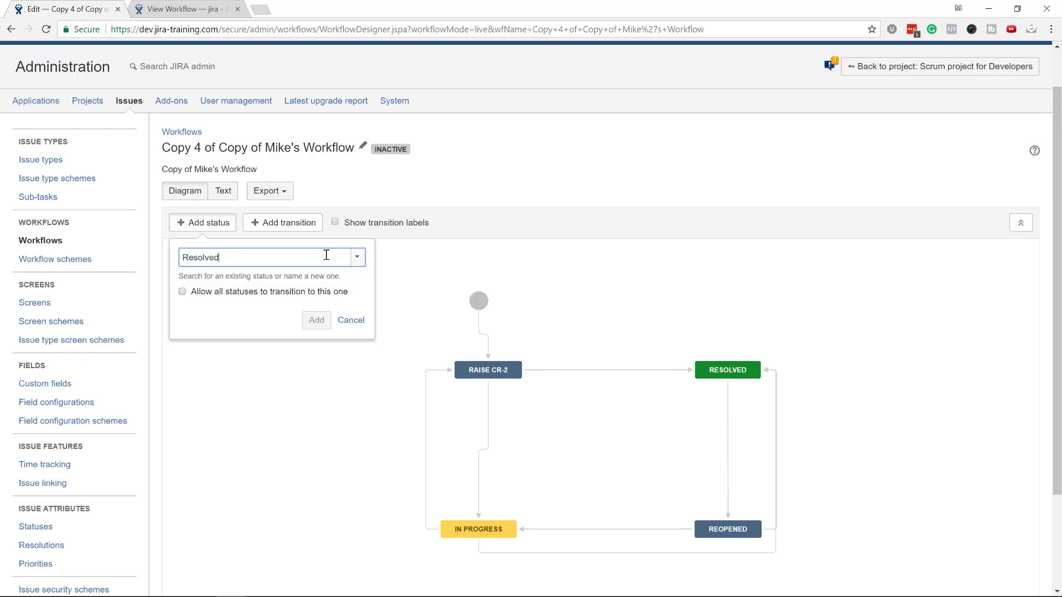
key(ctrl+a)
key(BackSpace)
Add the existing Closed status to the copied workflow.
click(357, 257)
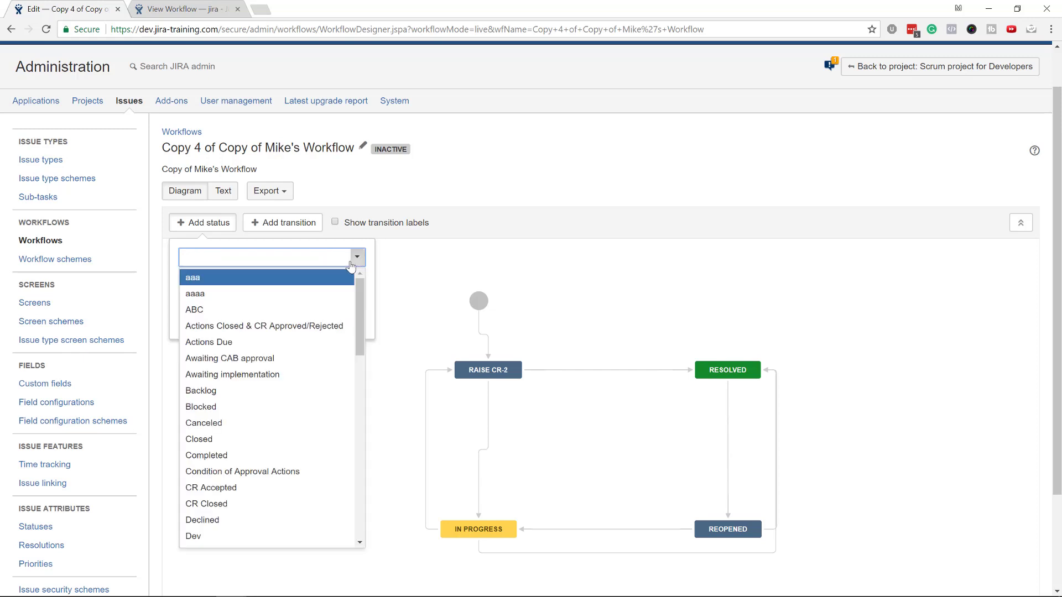
scroll(360, 309, down, 1)
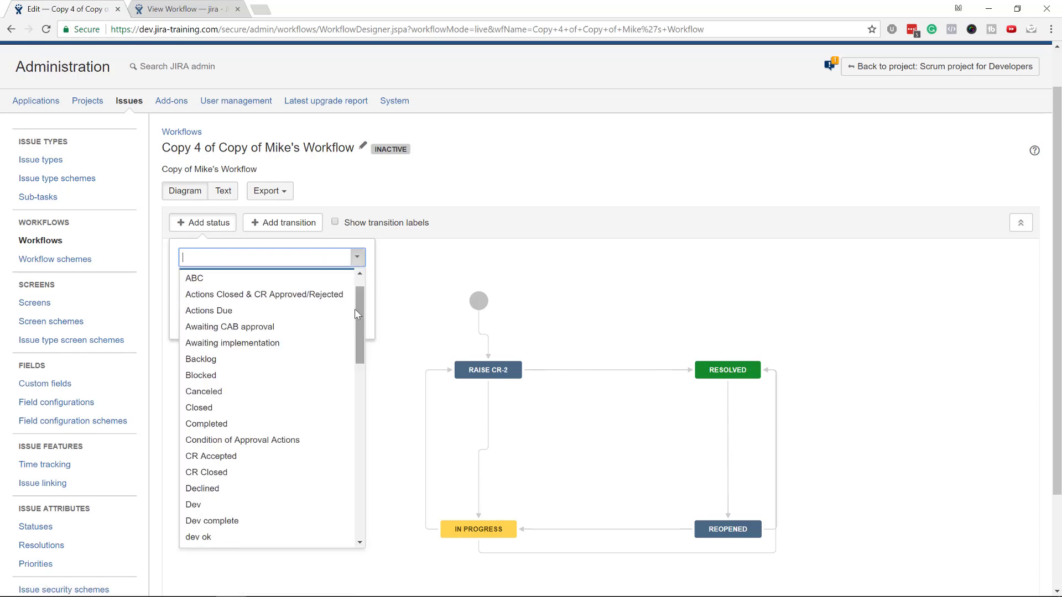
click(276, 406)
click(316, 321)
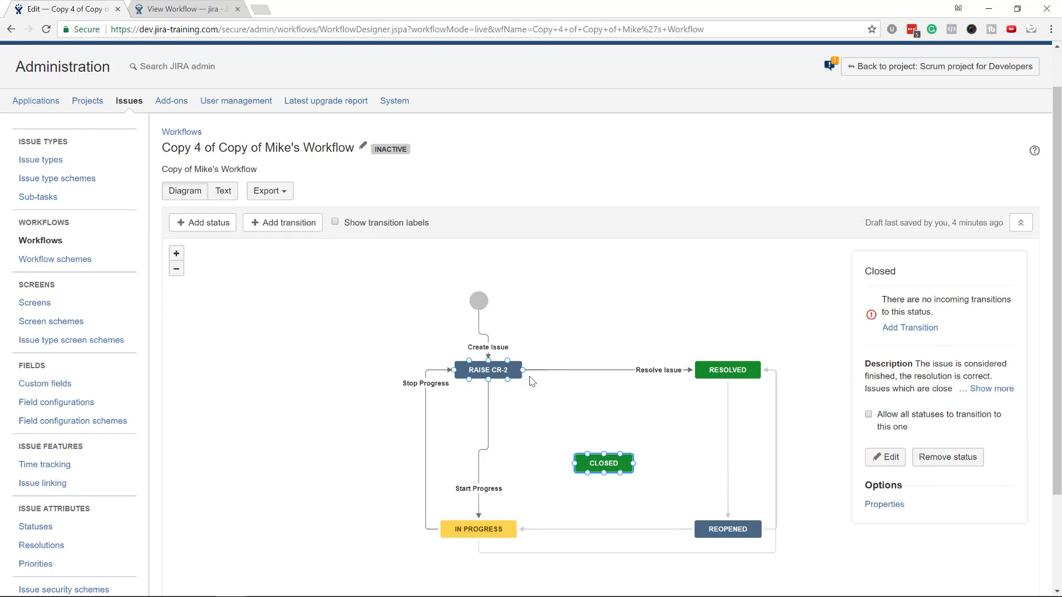
Start a new transition from the Reopened status in the copied workflow's diagram and set its target status to Resolved.
click(706, 524)
drag(704, 514, 608, 467)
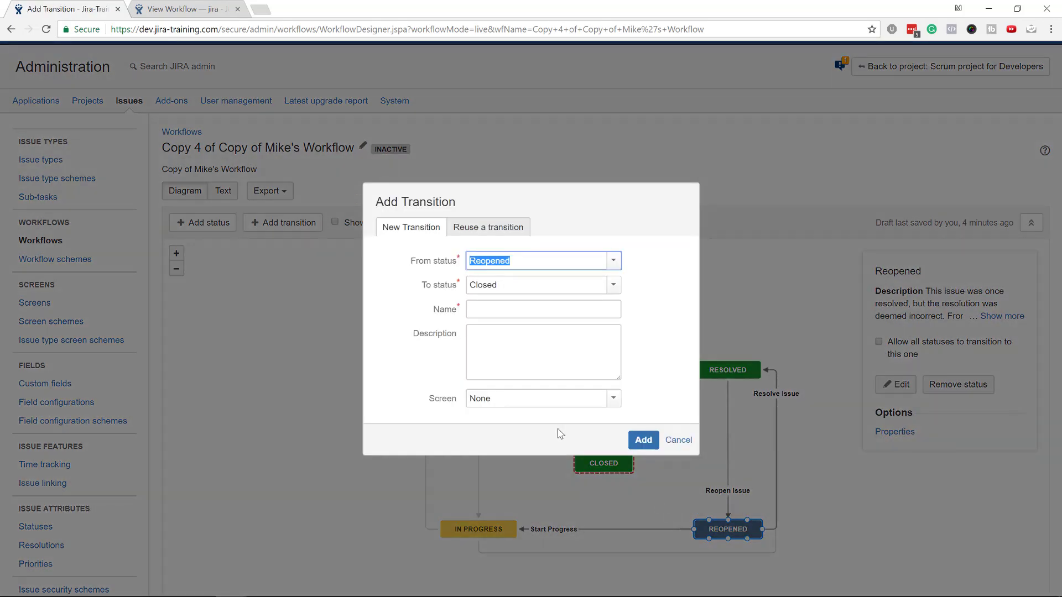
click(639, 437)
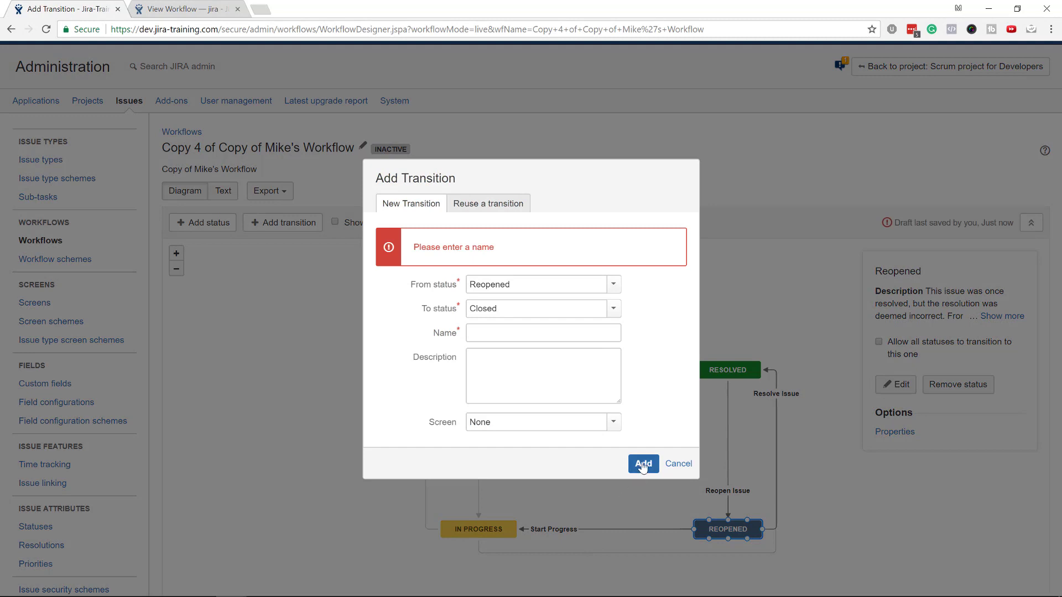
click(532, 309)
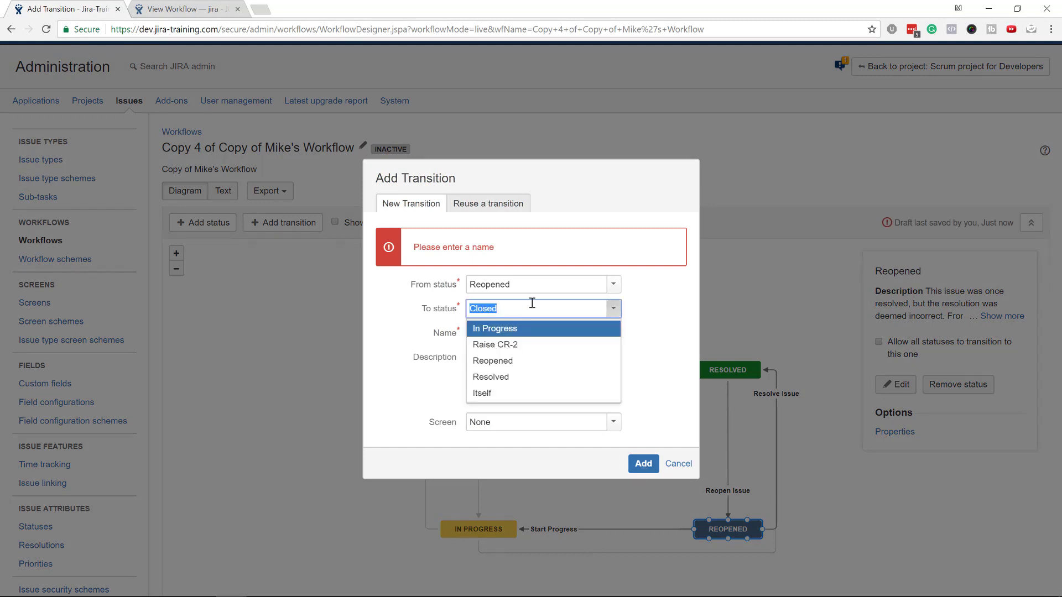
text(re)
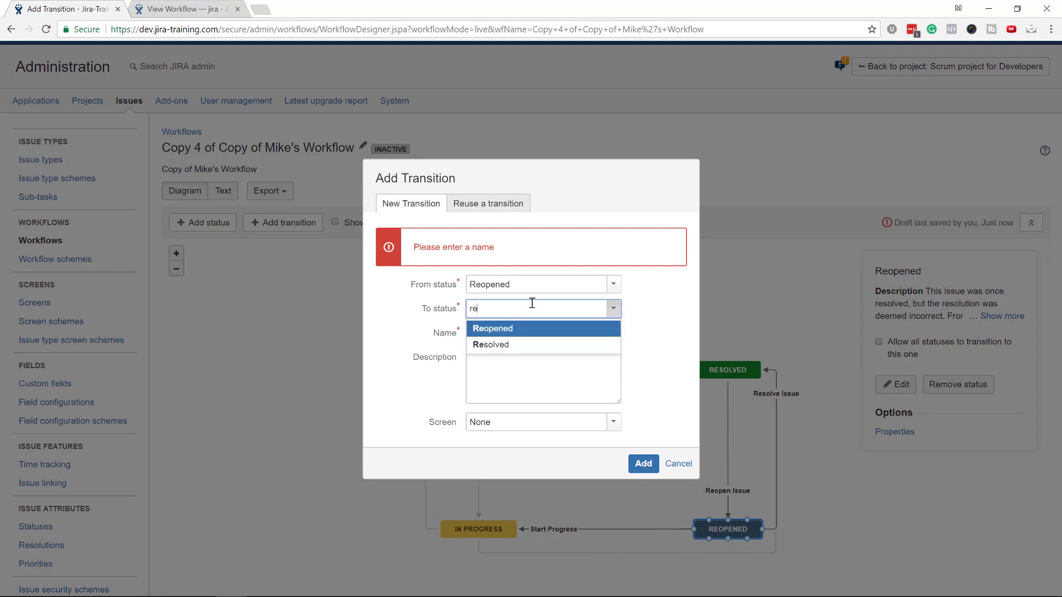
text(solved)
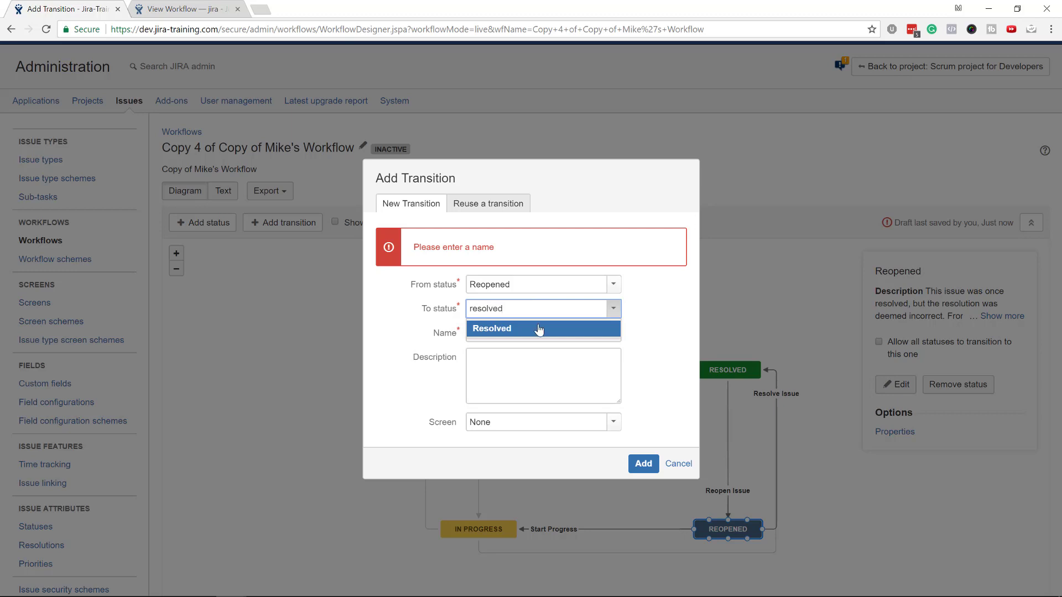
click(541, 329)
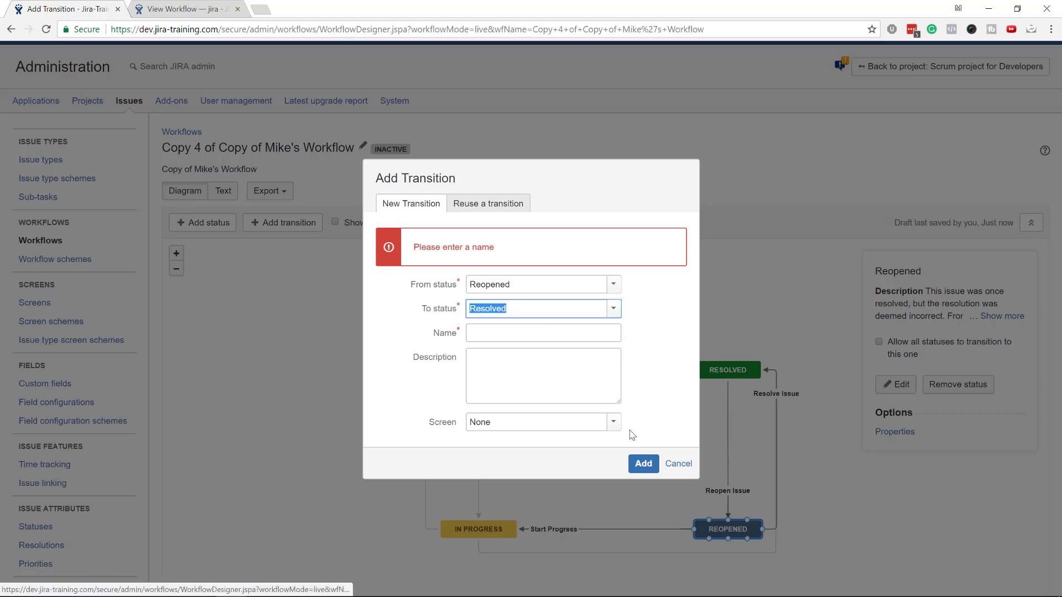
Keep Reopened as the source status, name the transition Closed, and add it to the workflow.
click(521, 282)
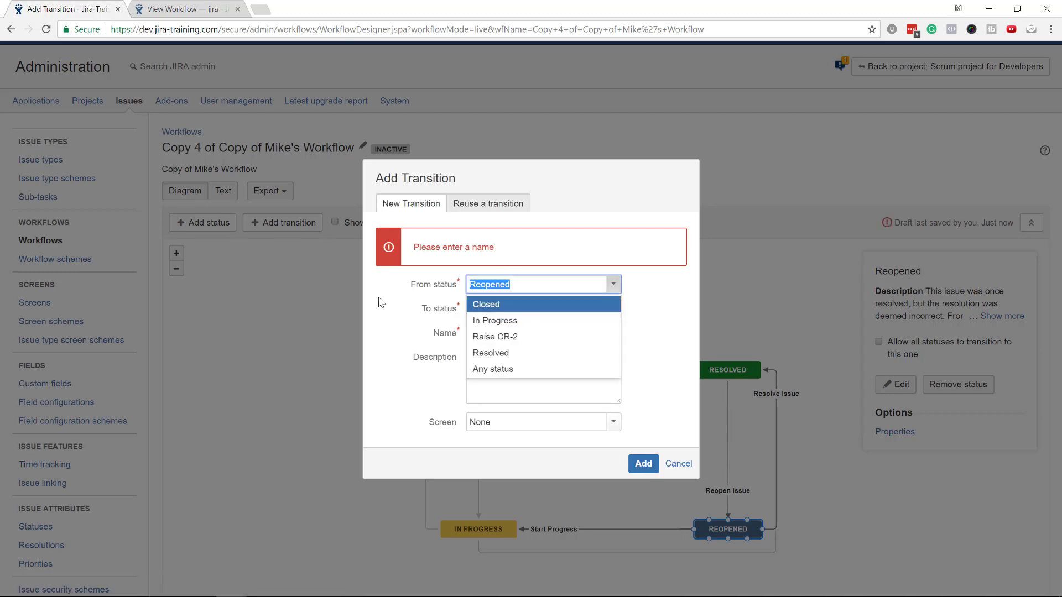
click(441, 330)
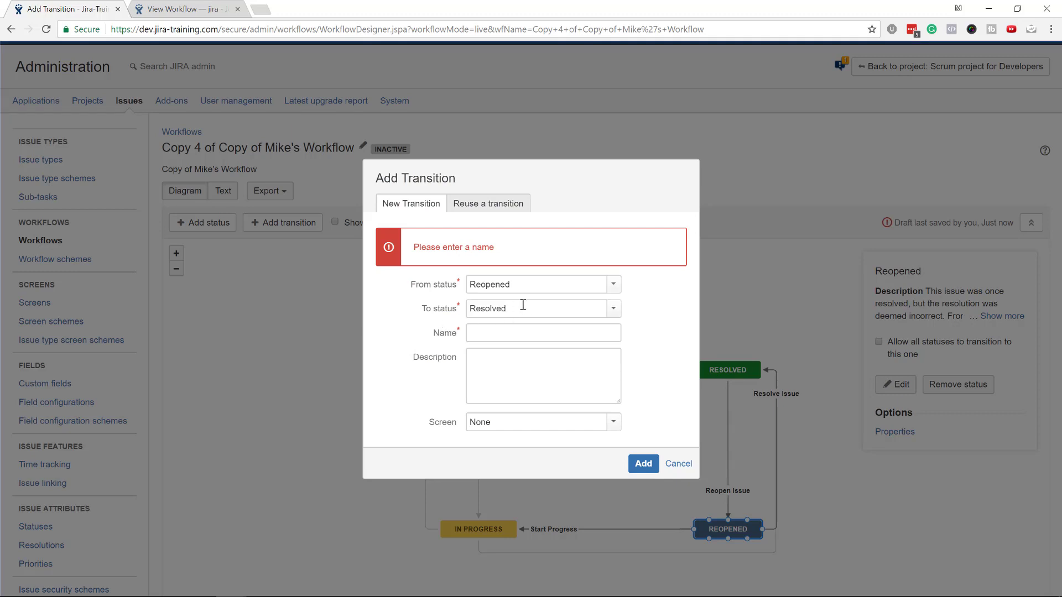
click(521, 334)
text(Close)
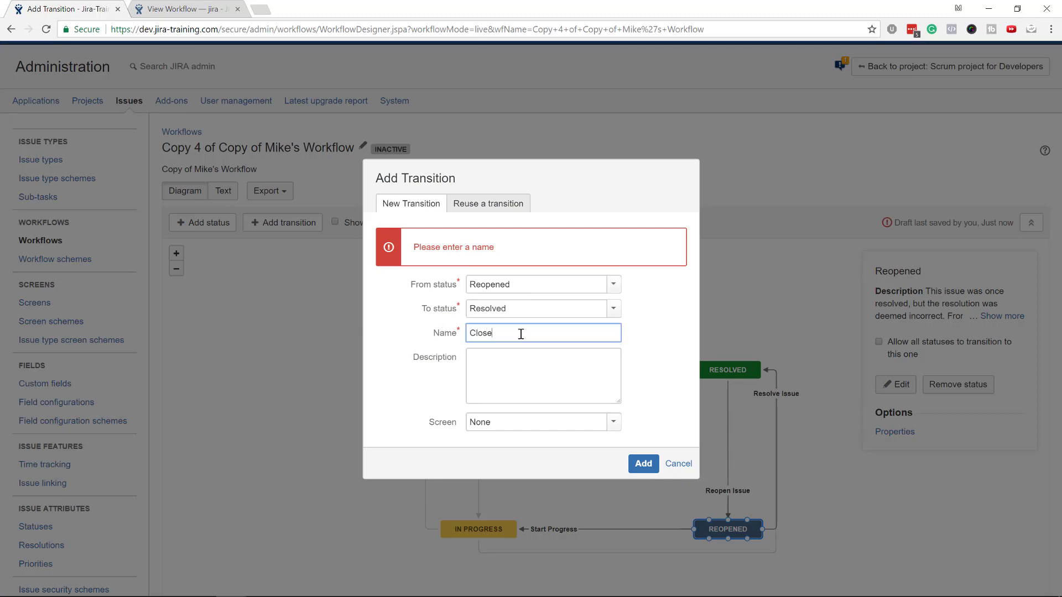
text(d)
click(642, 464)
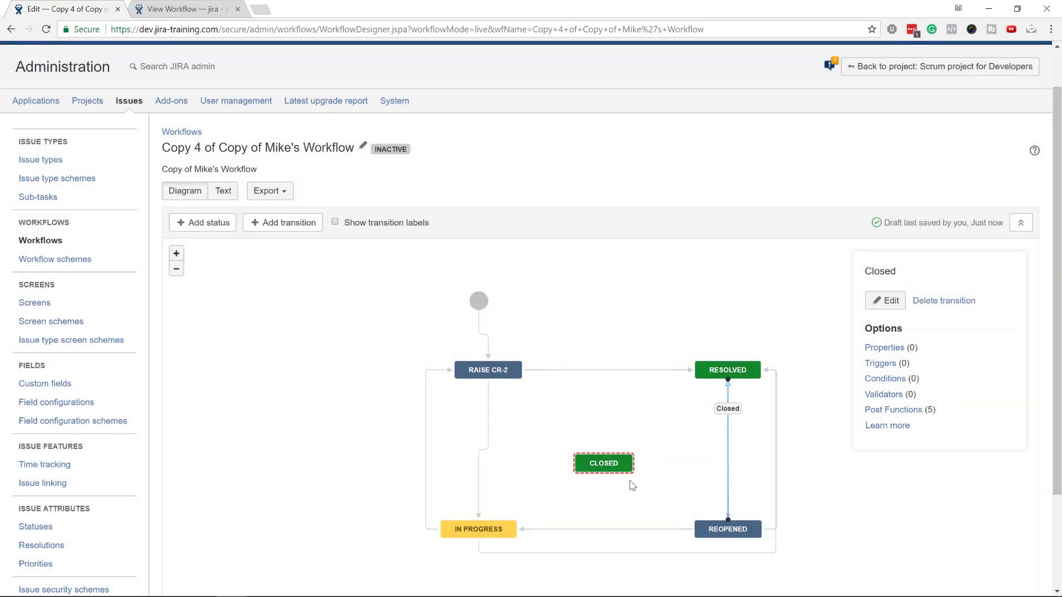
click(605, 469)
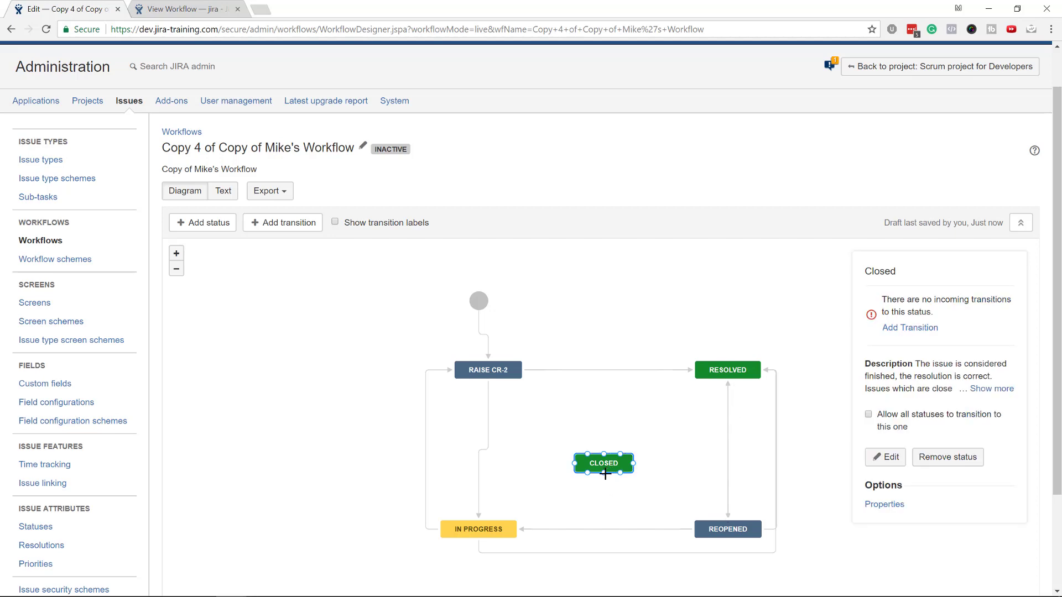
drag(605, 473, 708, 528)
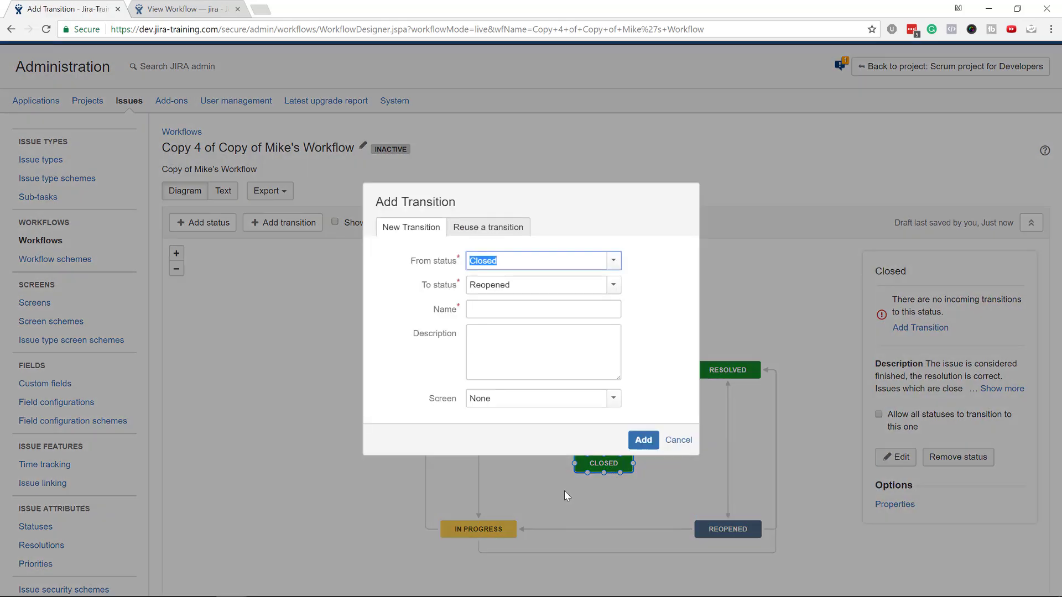
click(676, 441)
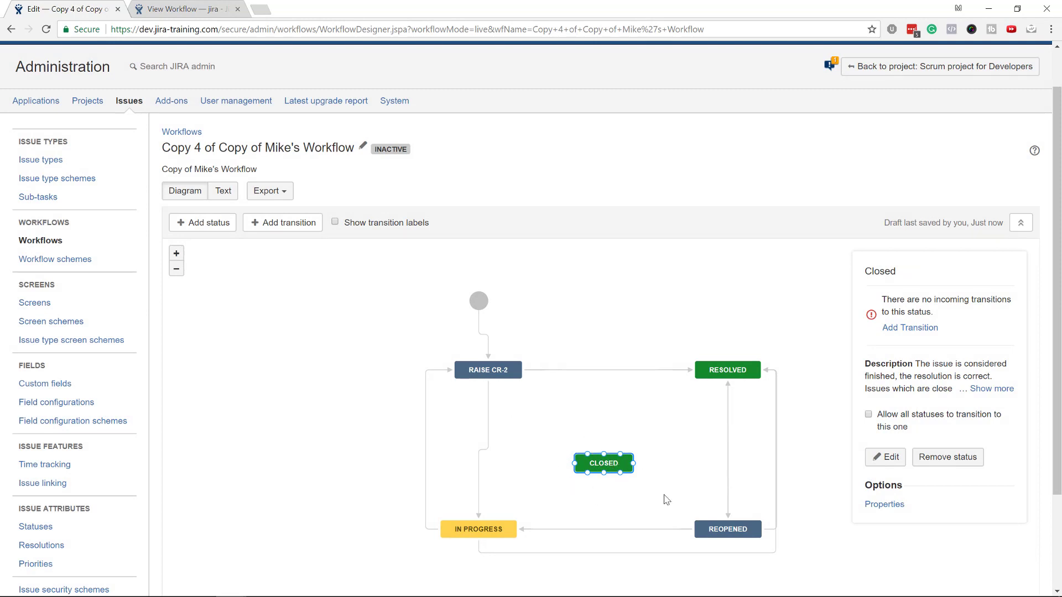
Return to the Scrum project's workflow settings and open the options for adding a workflow.
click(907, 67)
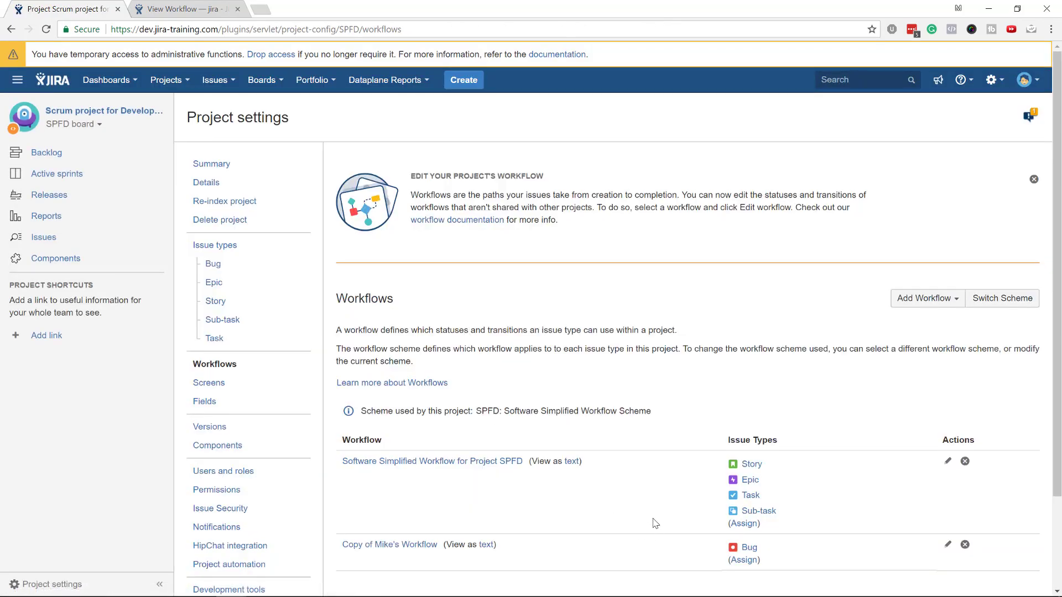
scroll(655, 523, down, 2)
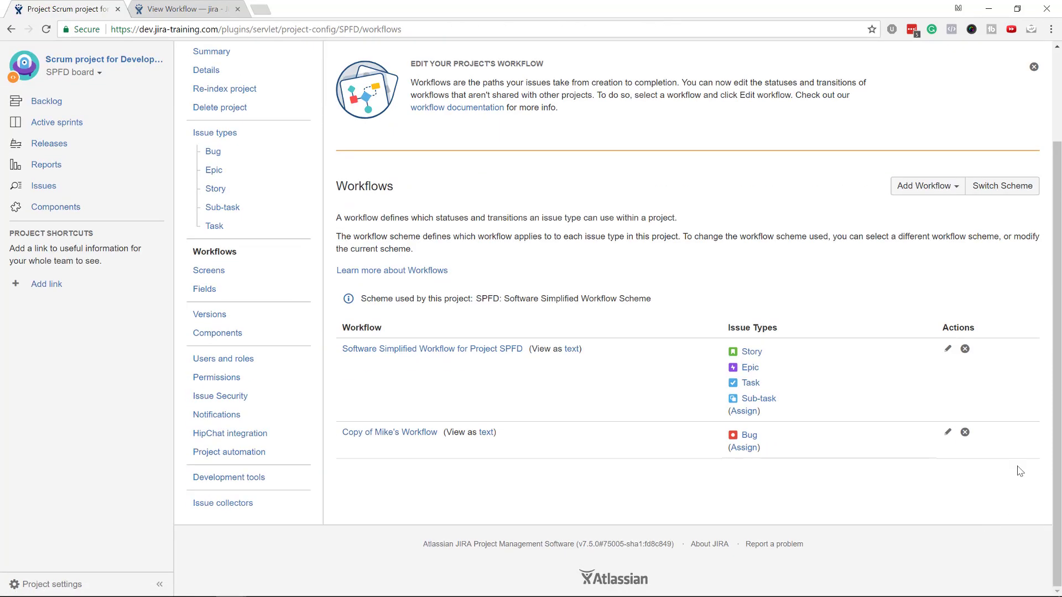
click(941, 187)
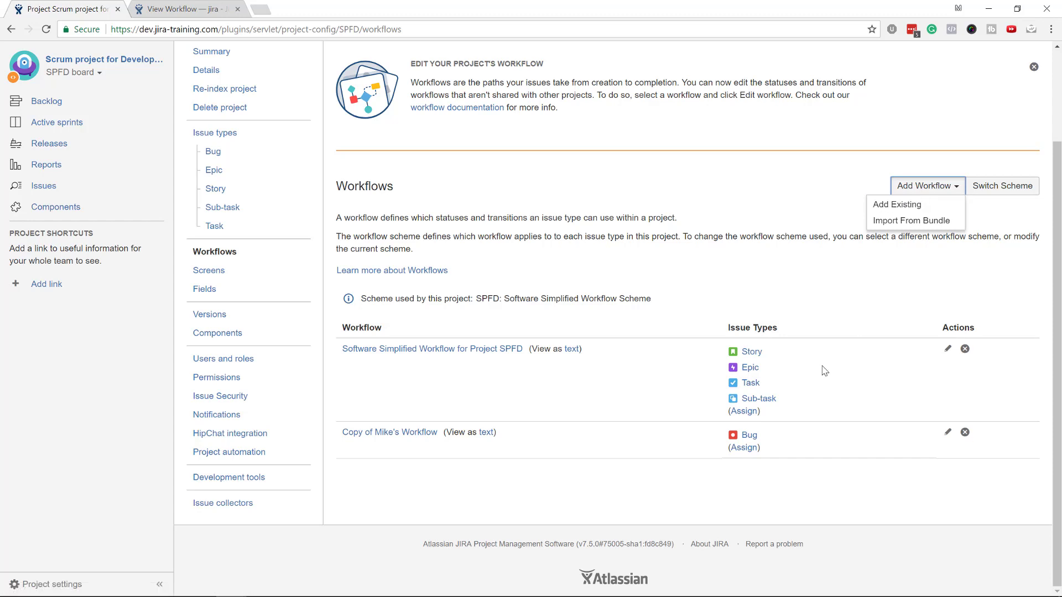